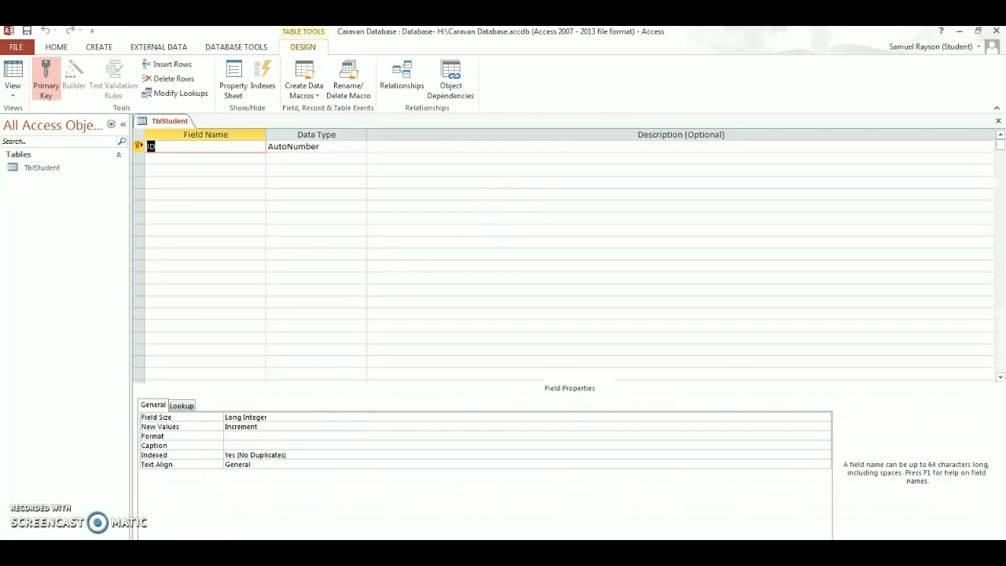
- Add a FirstName field below ID in TblStudent, checking the ER diagram first
key("alt+Tab")
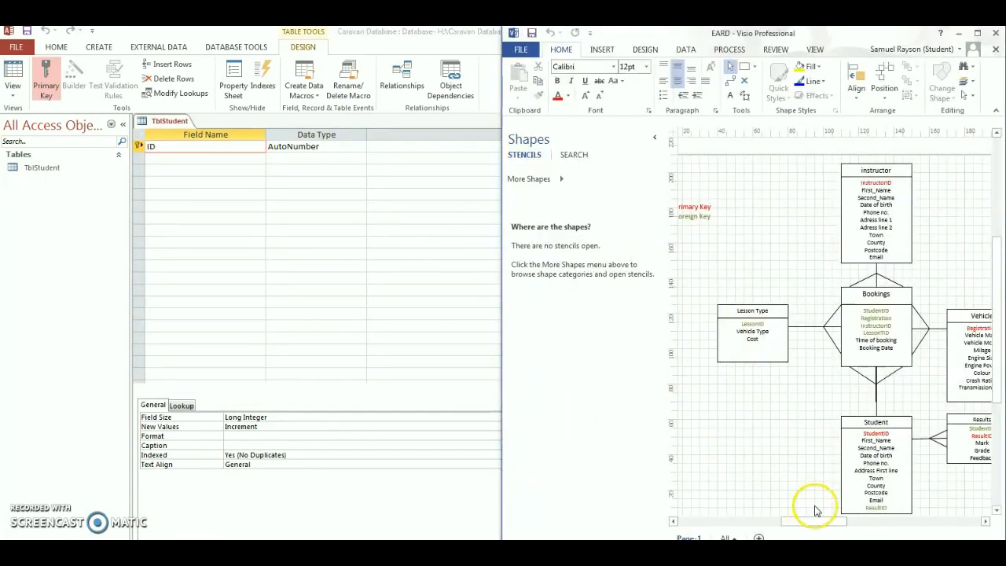
left_click(173, 155)
left_click(169, 155)
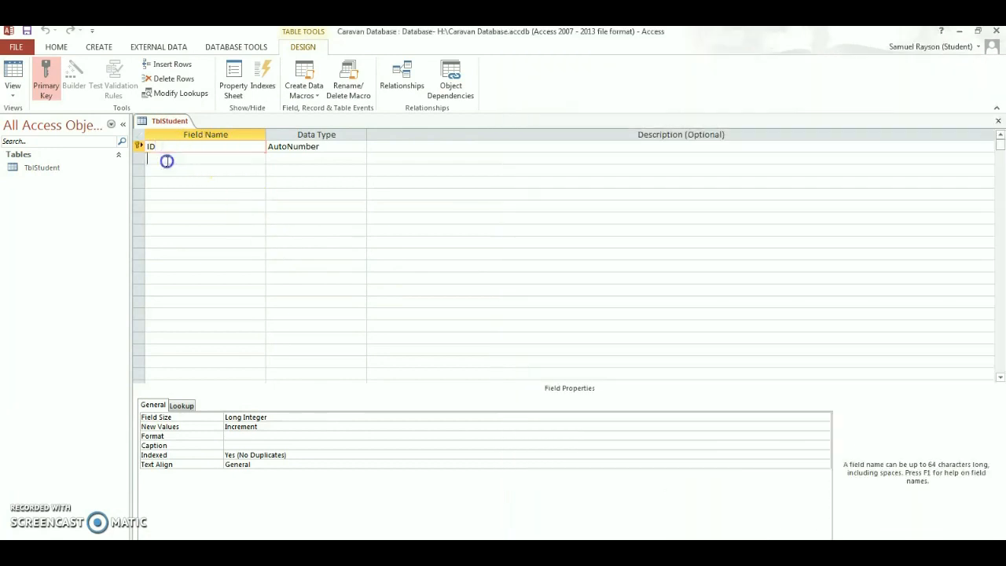
type("FirstName")
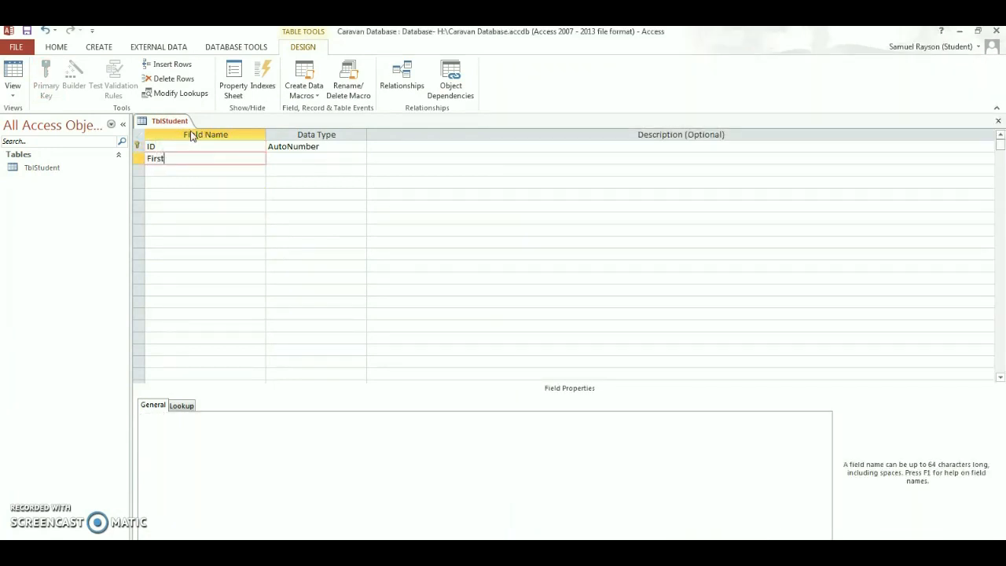
left_click(231, 172)
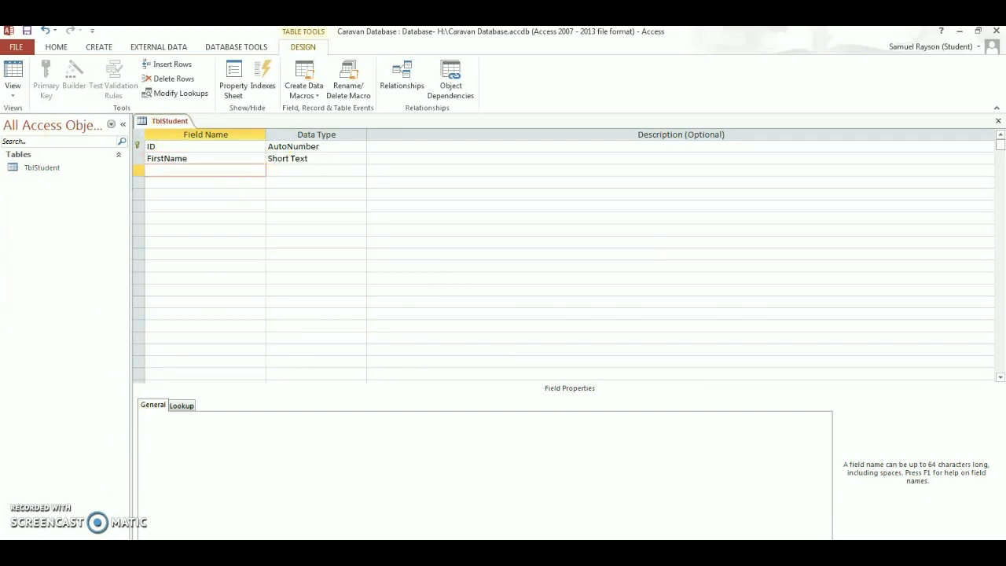
- Add the Second_Name field in the third row to match the ER diagram
key("alt+Tab")
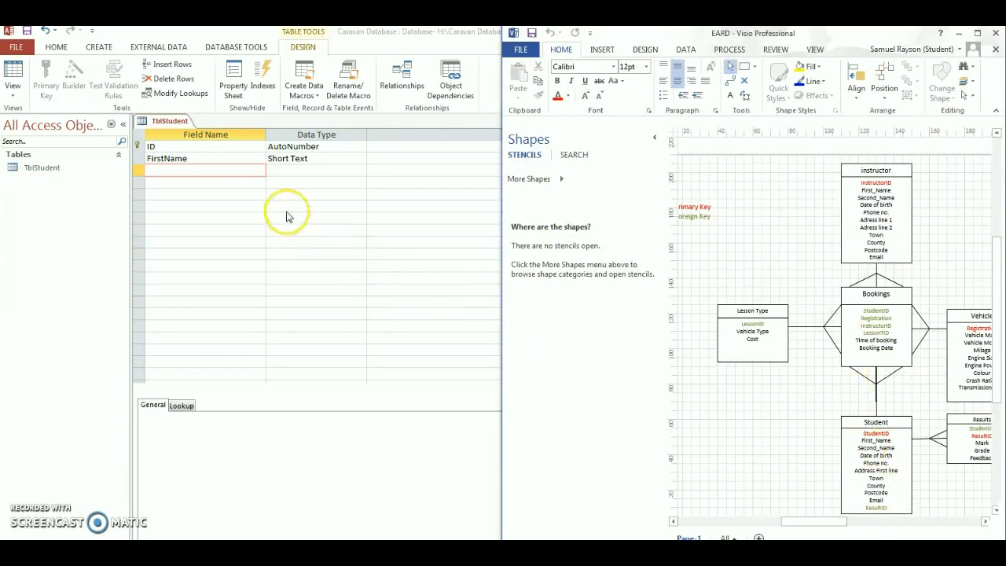
left_click(209, 172)
type("S")
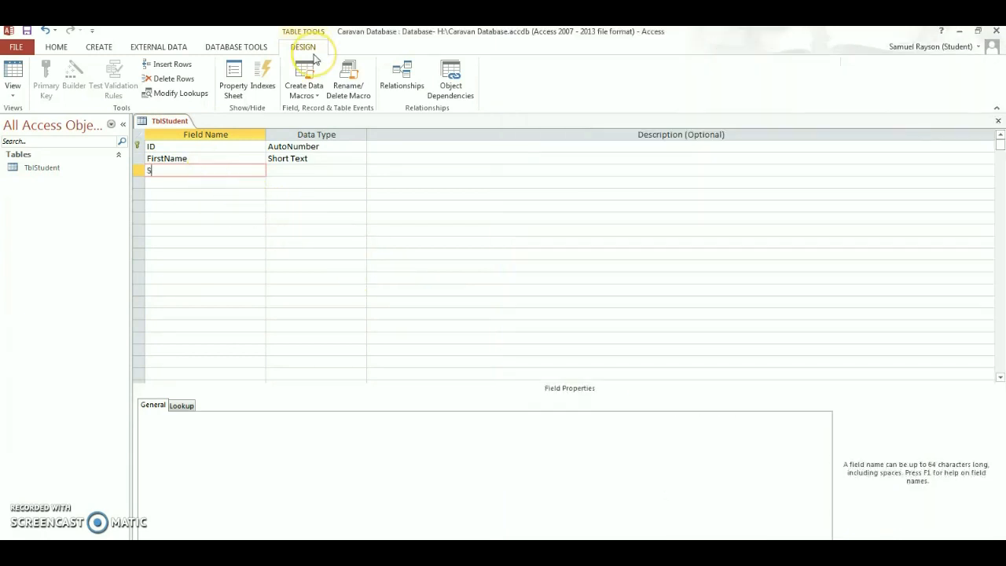
type("econd_Name")
key("Up")
key("Tab")
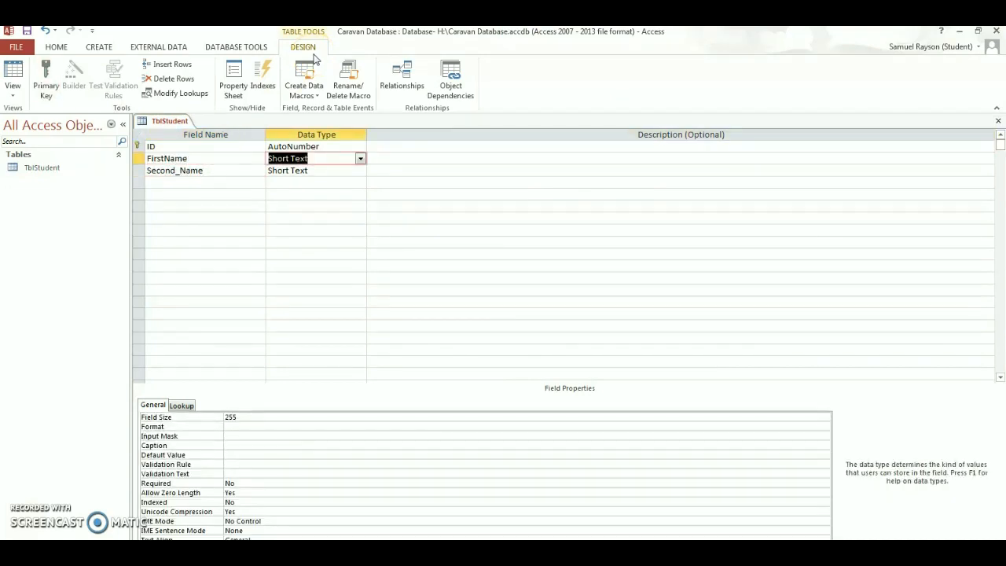
key("Down")
- Rename FirstName to First_Name and ready the fourth row for the next field
left_click(161, 158)
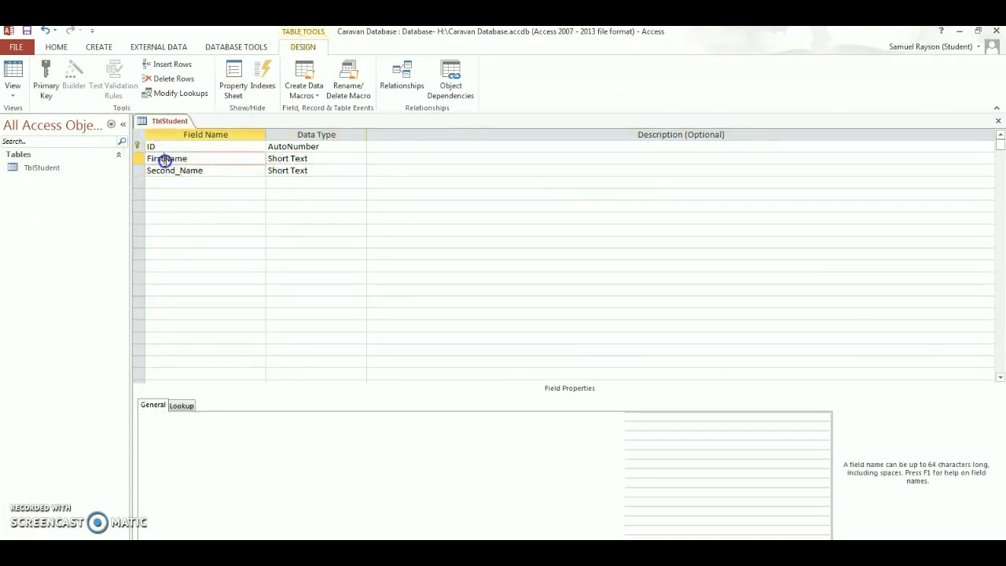
type("_")
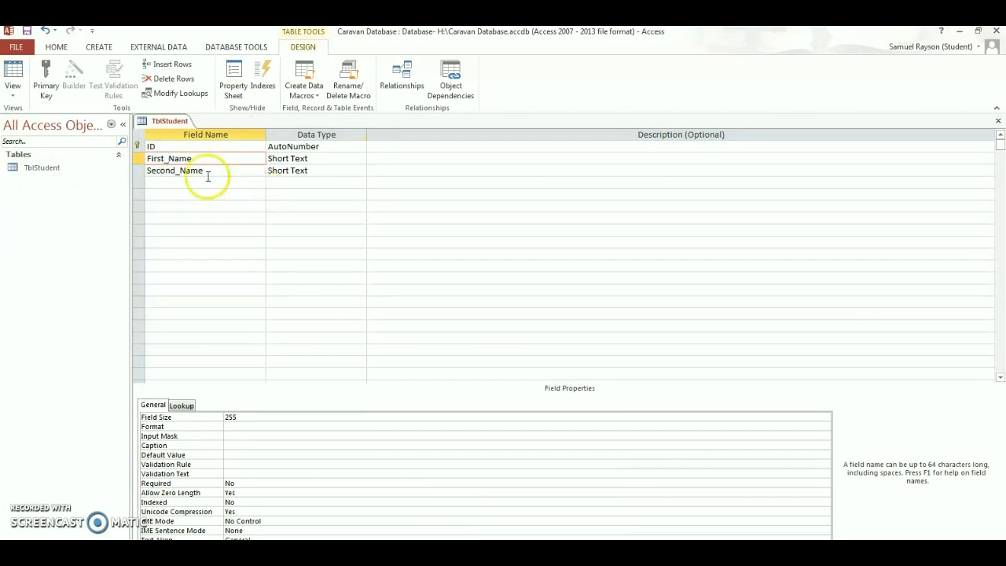
left_click(202, 182)
key("alt+Tab")
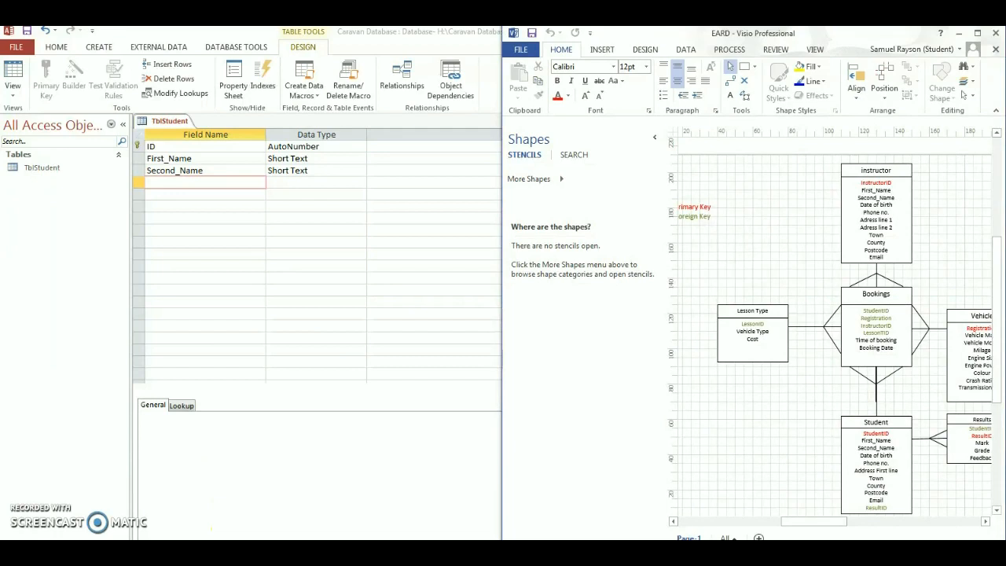
left_click(200, 185)
- Add DateOfBirth and Phone Number as Short Text fields in the fourth and fifth rows
type("Da")
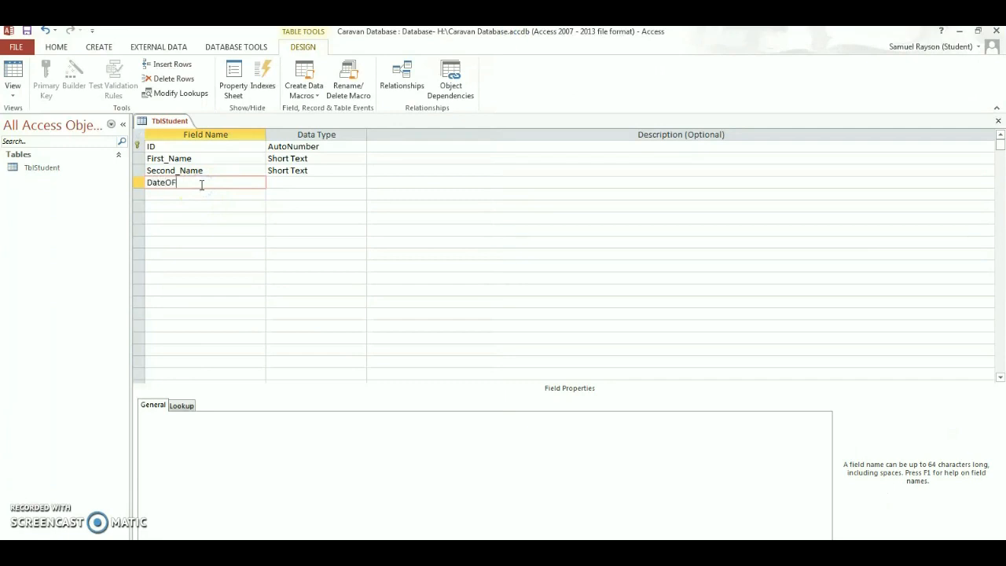
type("teOfBirth")
left_click(236, 552)
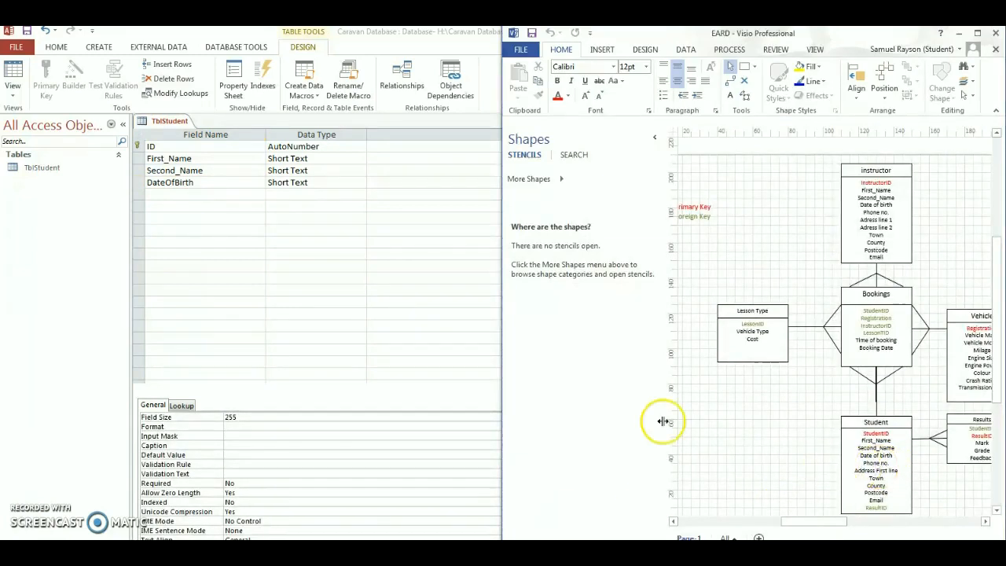
left_click(188, 193)
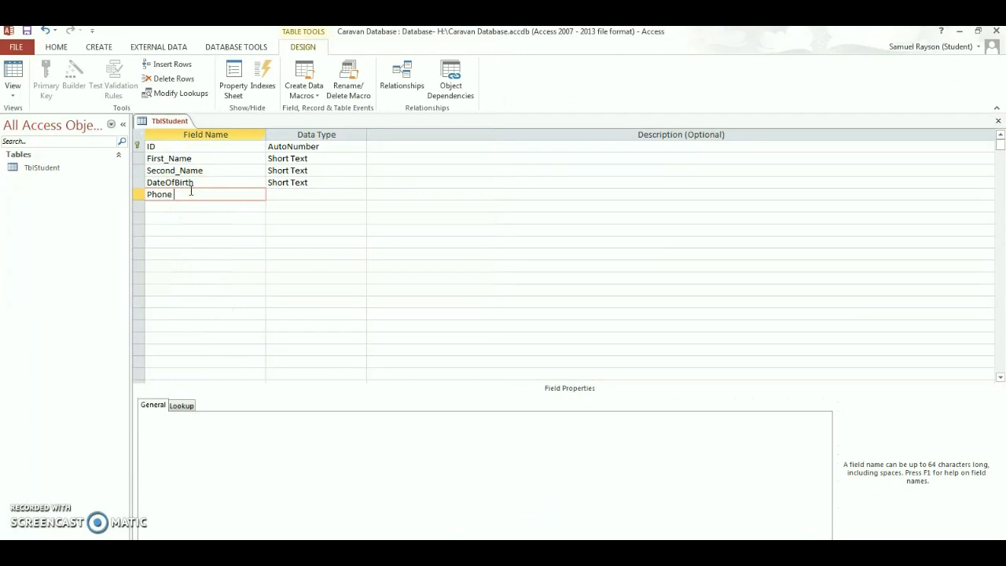
left_click(168, 203)
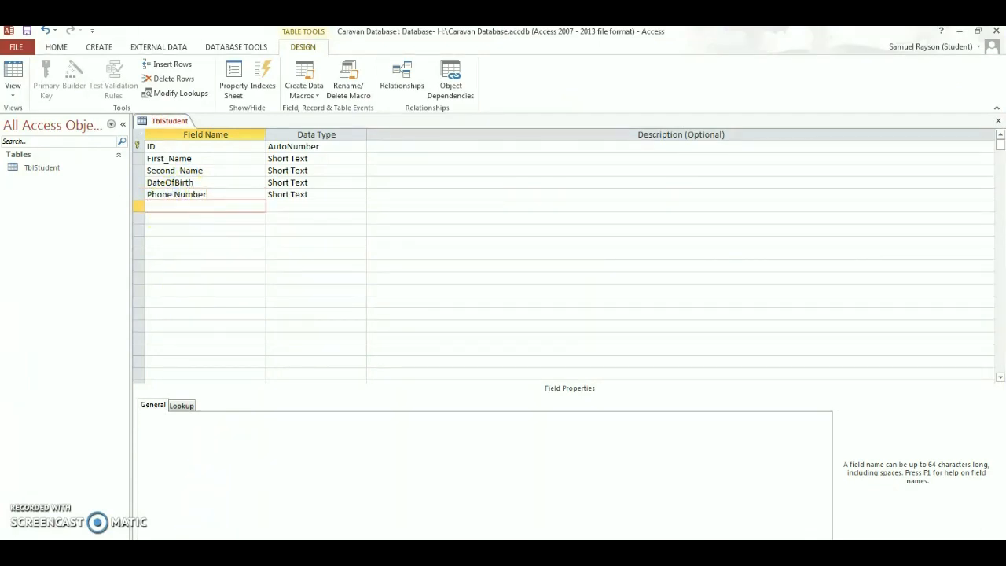
key("alt+Tab")
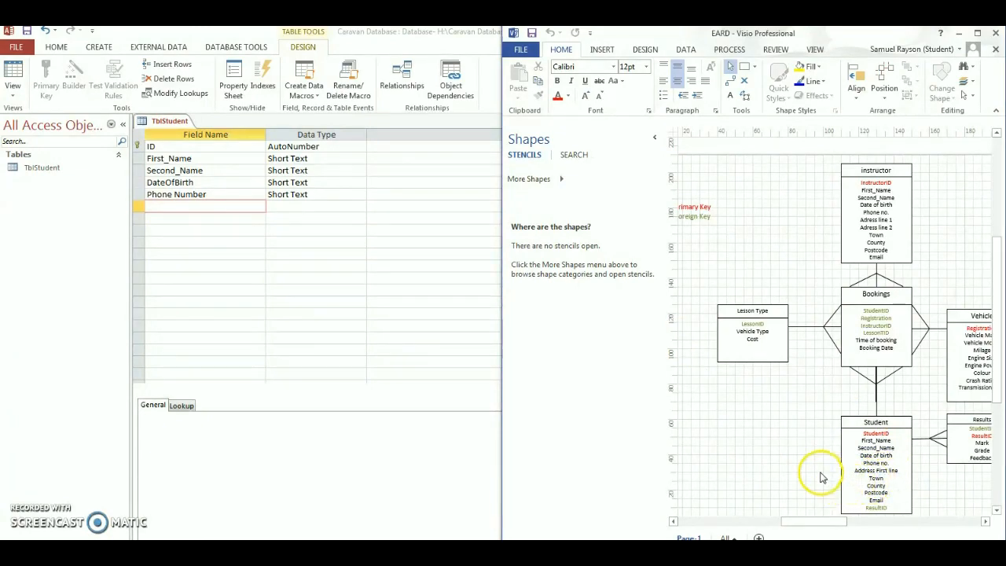
- Snap the table design to the left half and add Address First Line and Town fields
left_click_drag(479, 34, 0, 190)
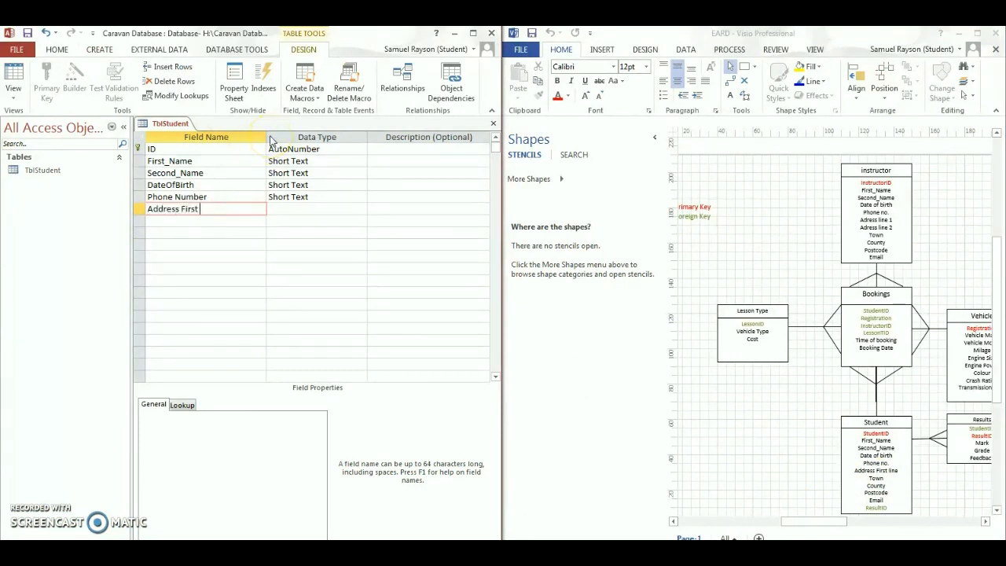
type("ne")
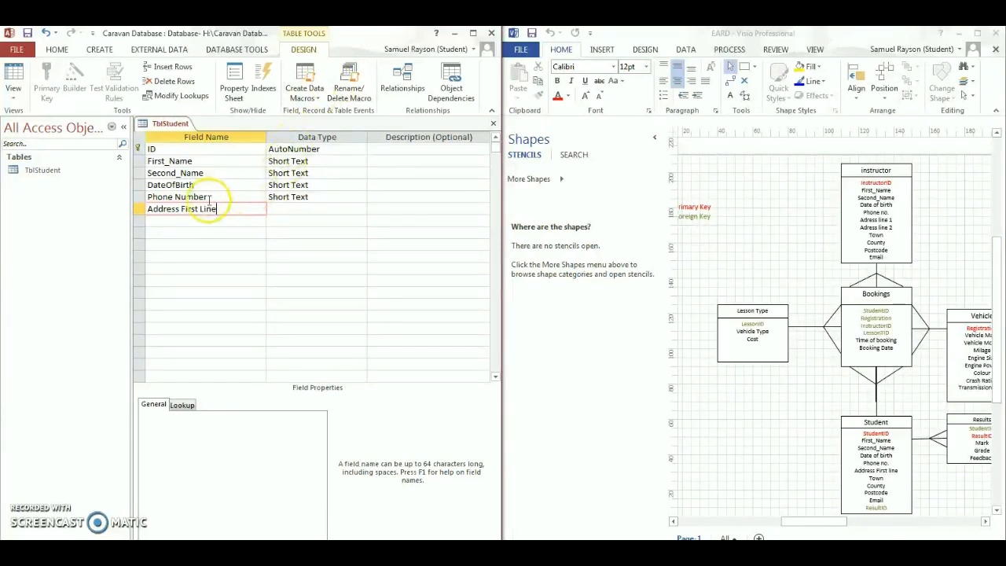
left_click(195, 220)
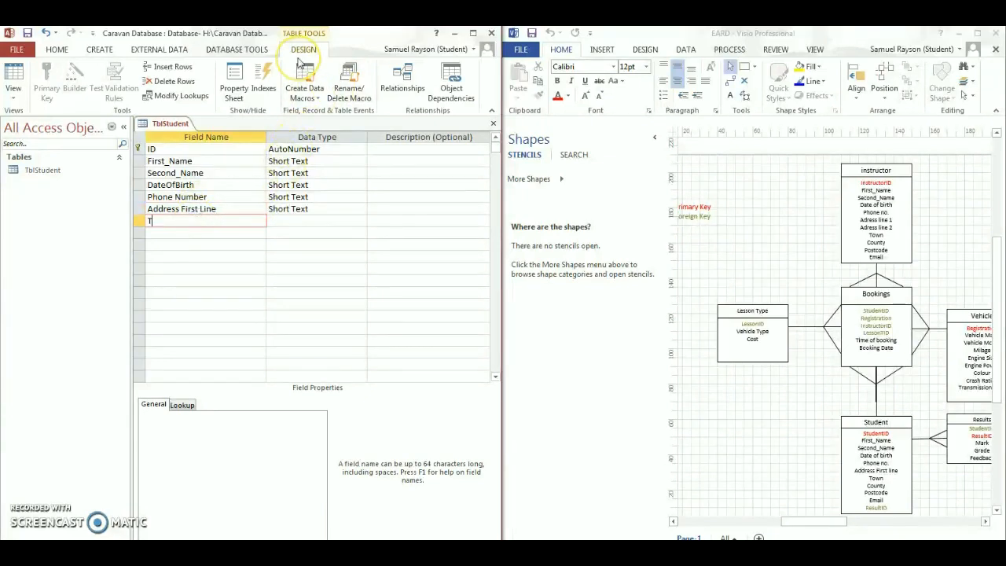
type("Town")
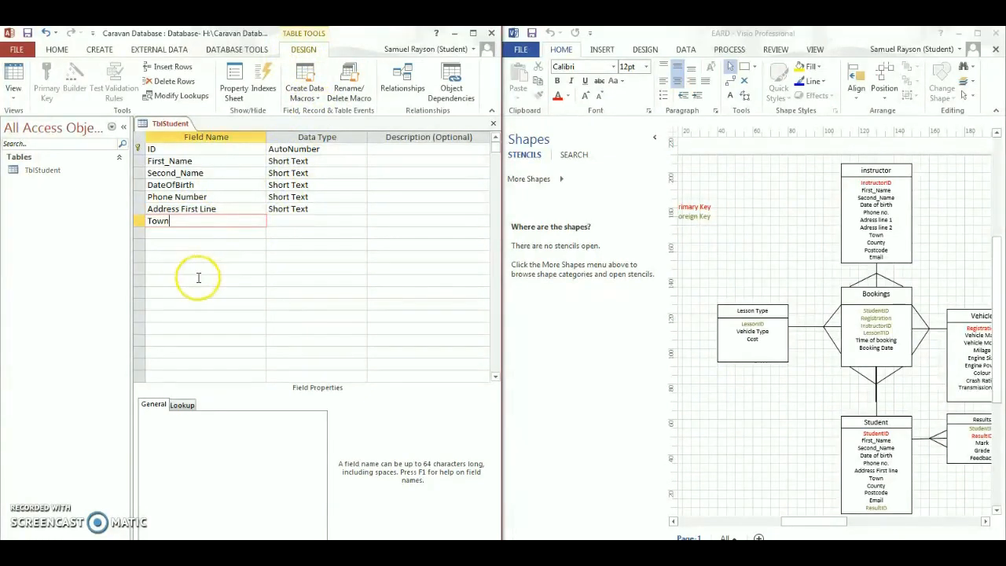
left_click(219, 231)
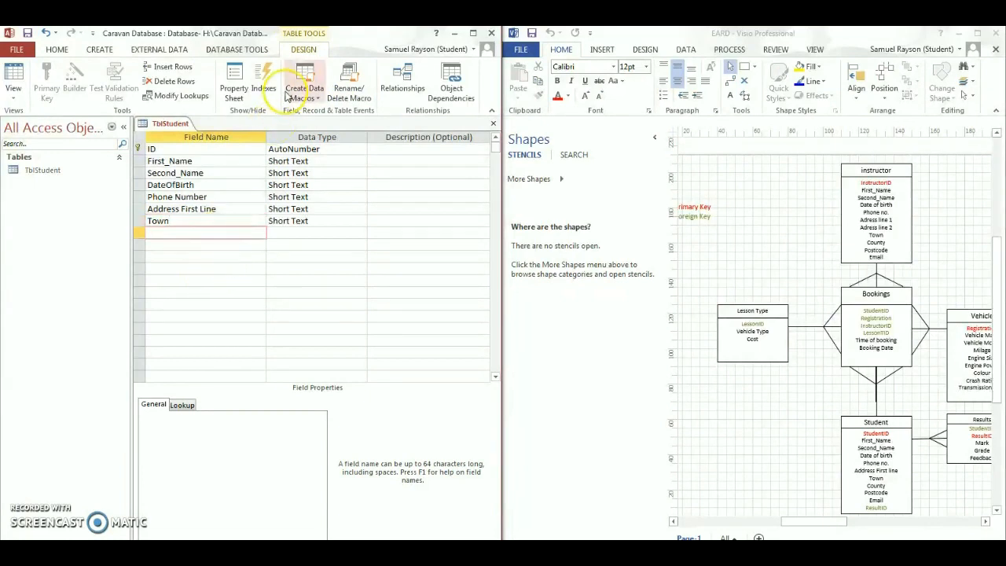
- Add County, Postcode and Email fields, then begin naming the ResultID field
type("County")
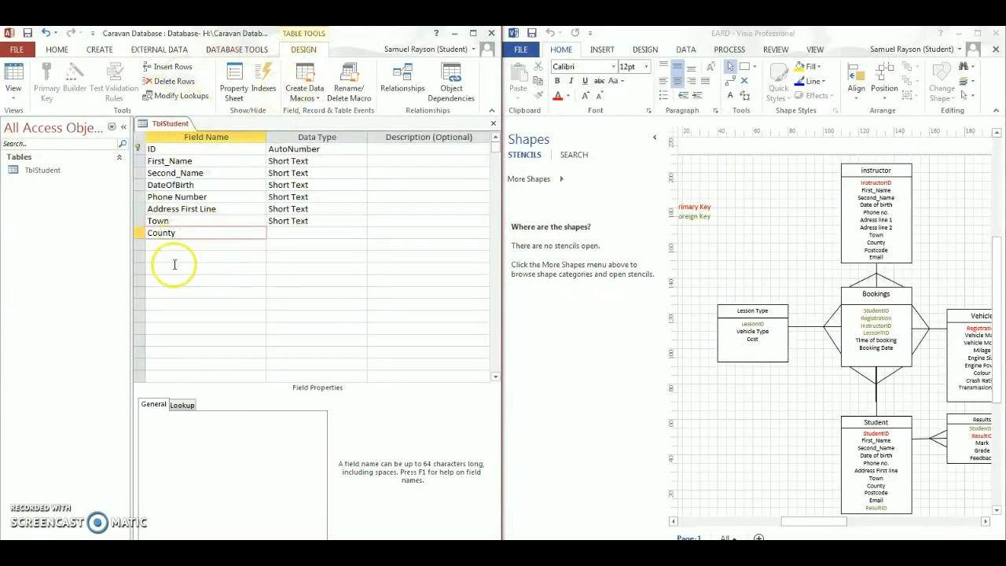
left_click(173, 245)
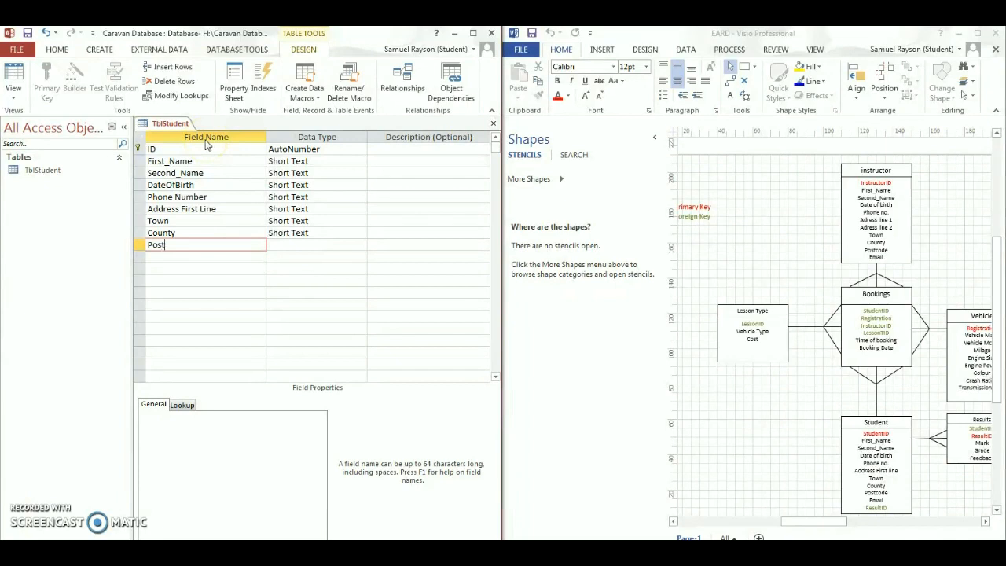
type("PostCO")
key("BackSpace")
key("BackSpace")
type("code")
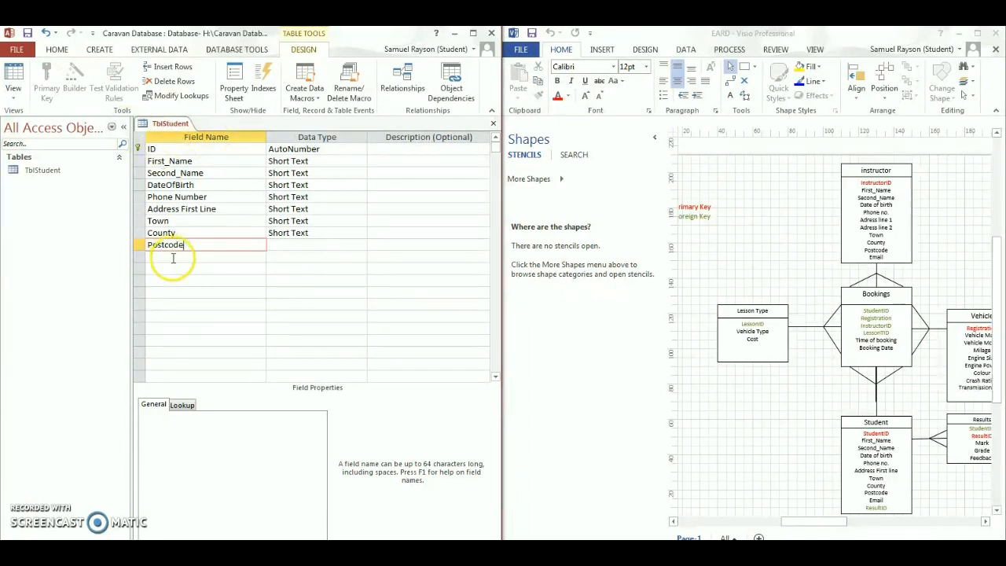
left_click(171, 256)
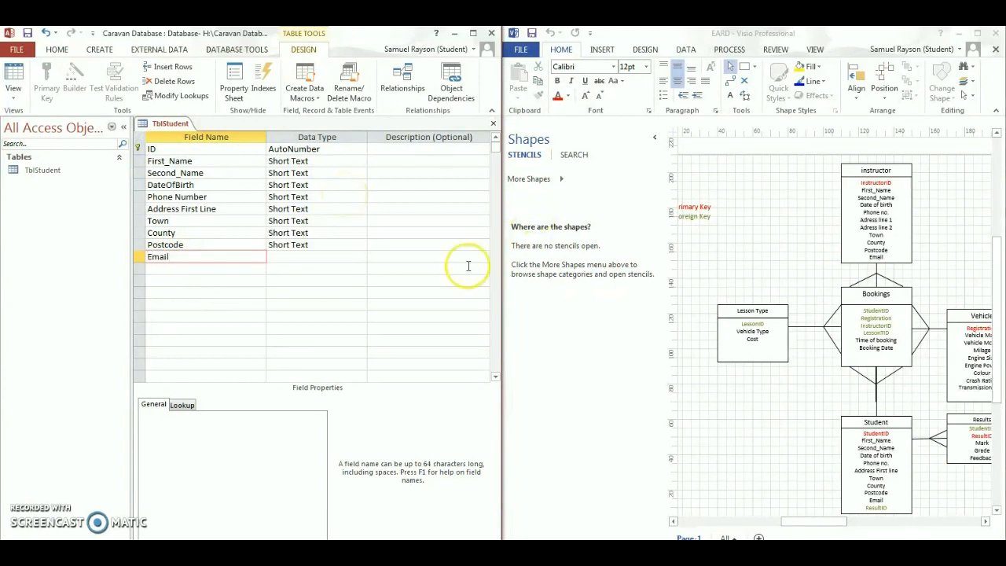
left_click(245, 269)
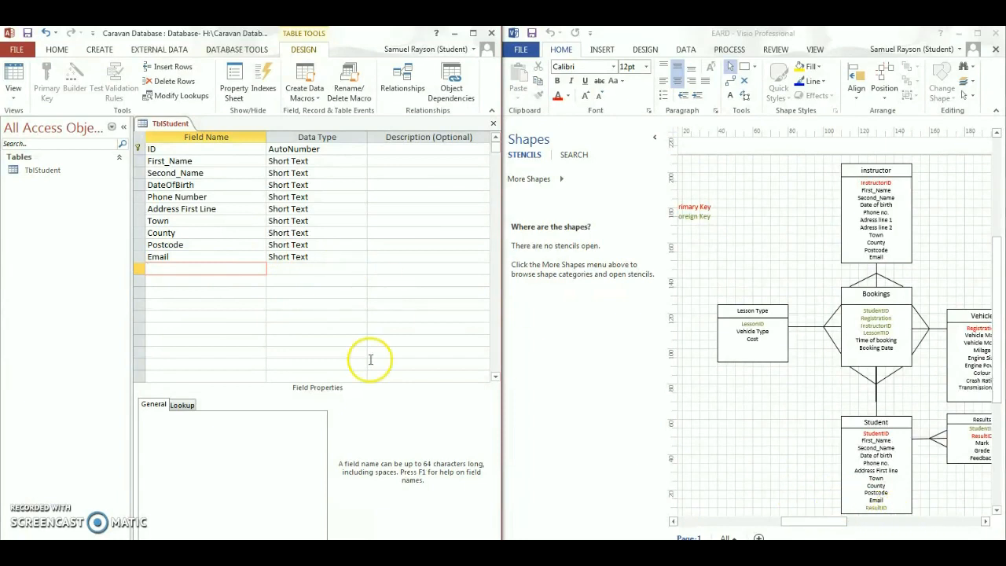
type("ResultID")
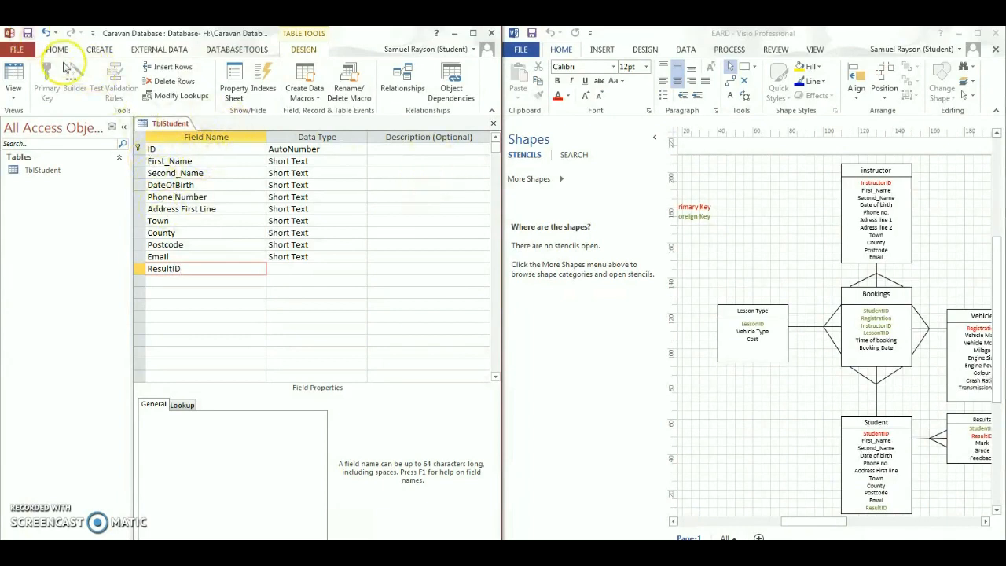
- Commit ResultID, keep Phone Number as Short Text, and make DateOfBirth a Date/Time field
left_click(354, 292)
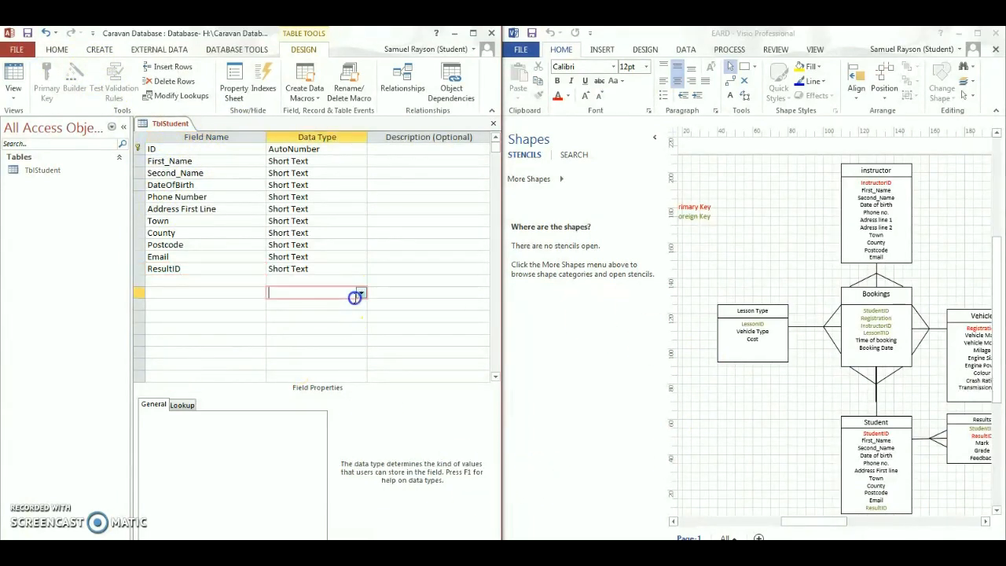
left_click(326, 198)
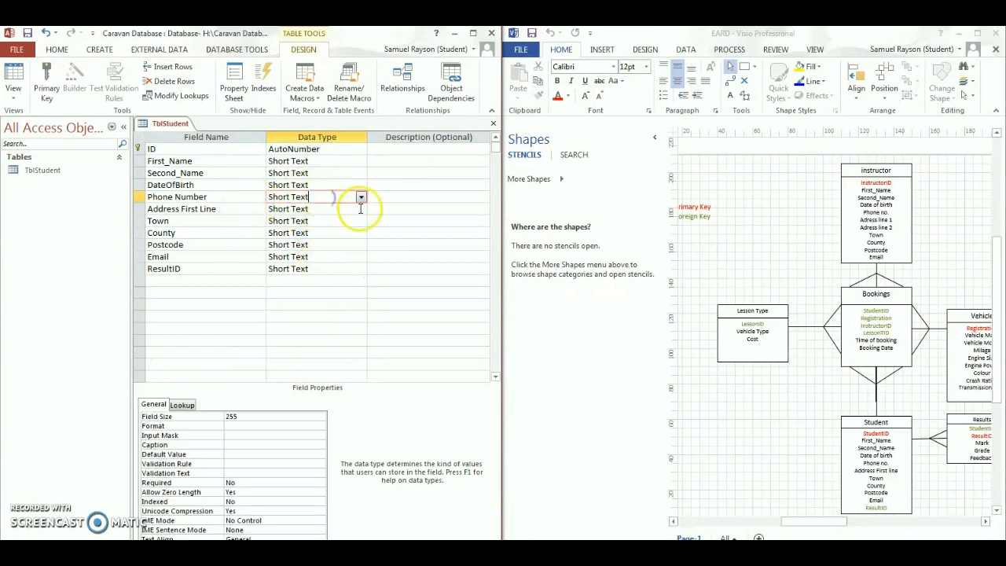
left_click(360, 197)
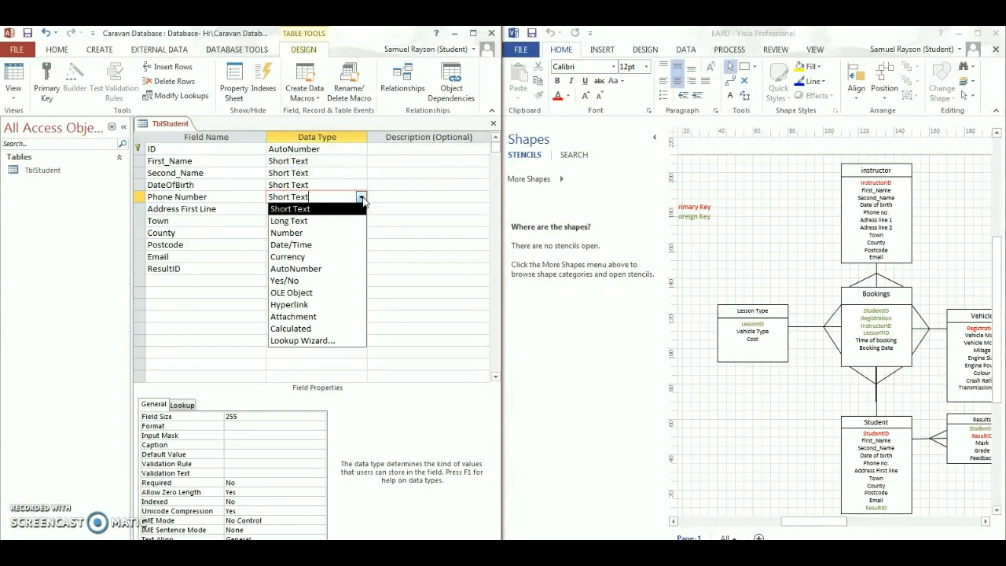
left_click(361, 197)
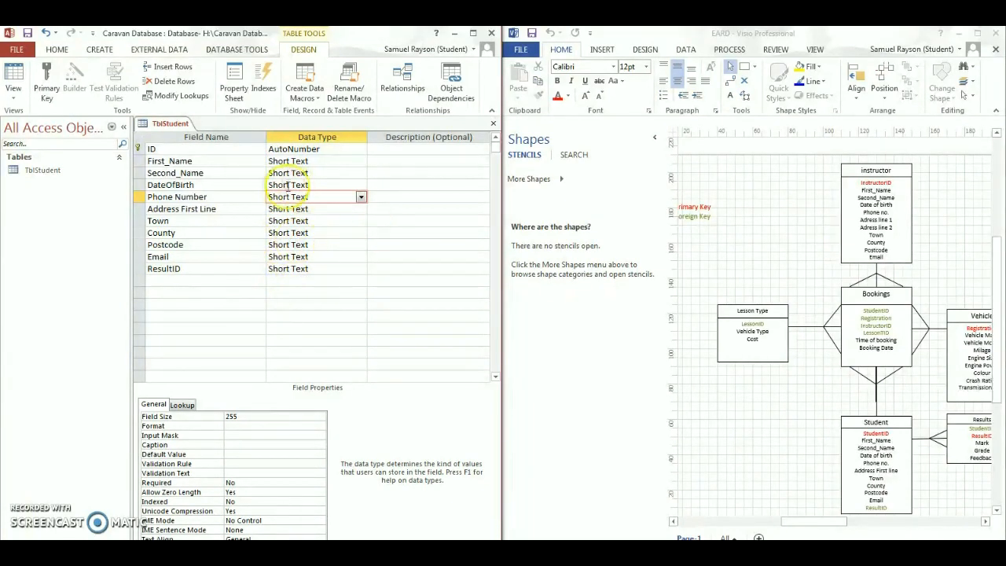
left_click(336, 185)
left_click(360, 185)
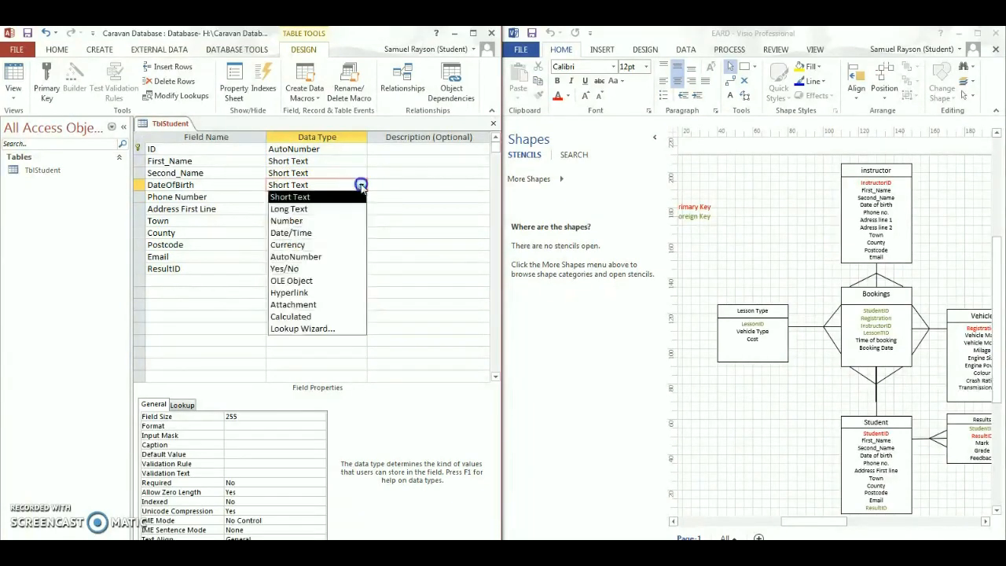
left_click(328, 232)
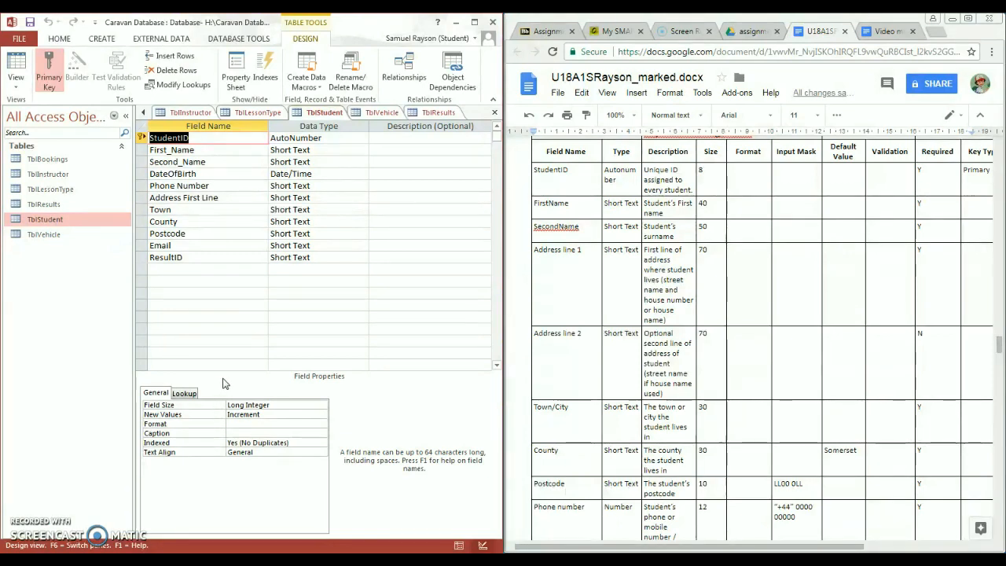
- Launch the Input Mask Wizard from the Postcode field's Input Mask property
left_click(213, 160)
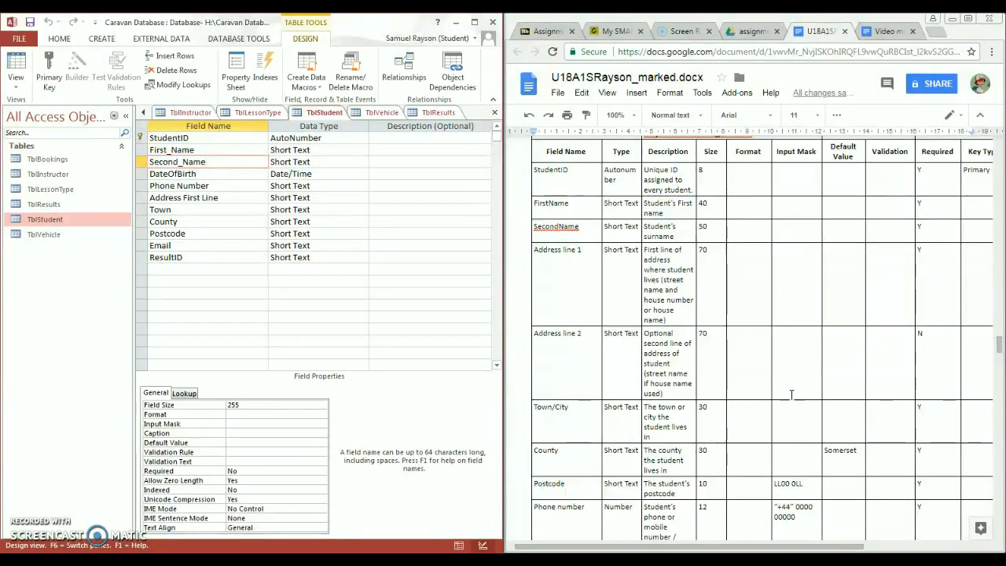
left_click(210, 233)
left_click(321, 233)
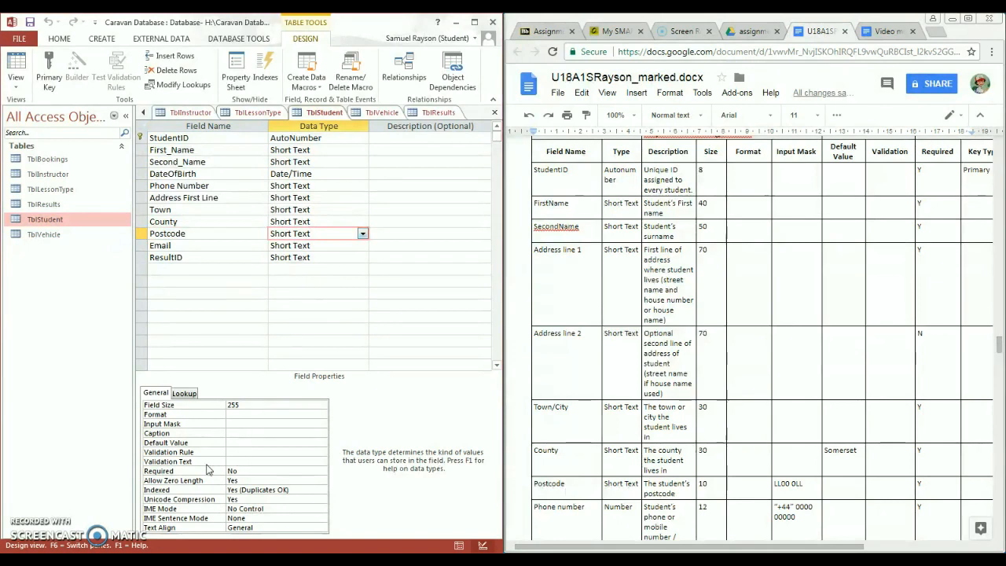
left_click(235, 424)
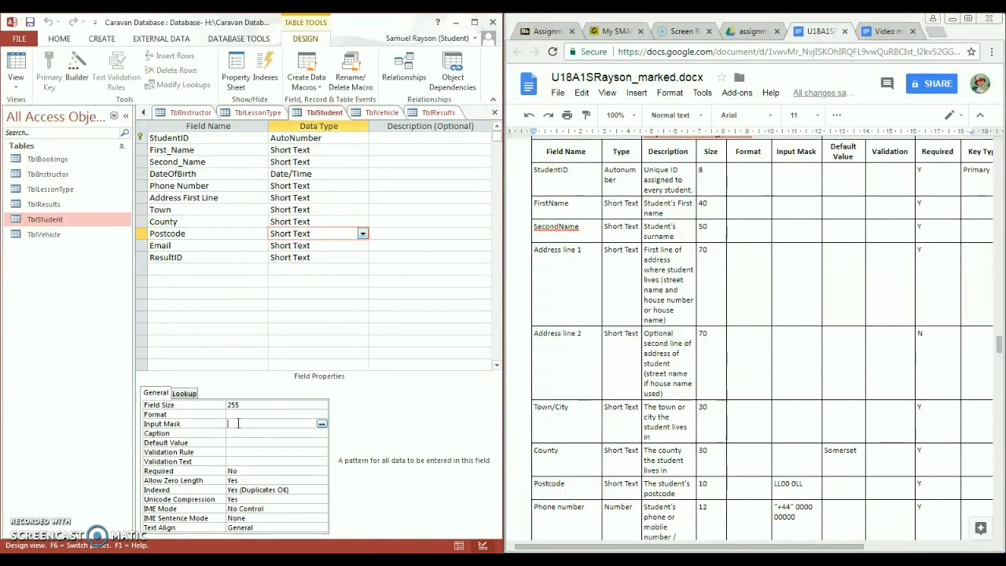
left_click(322, 425)
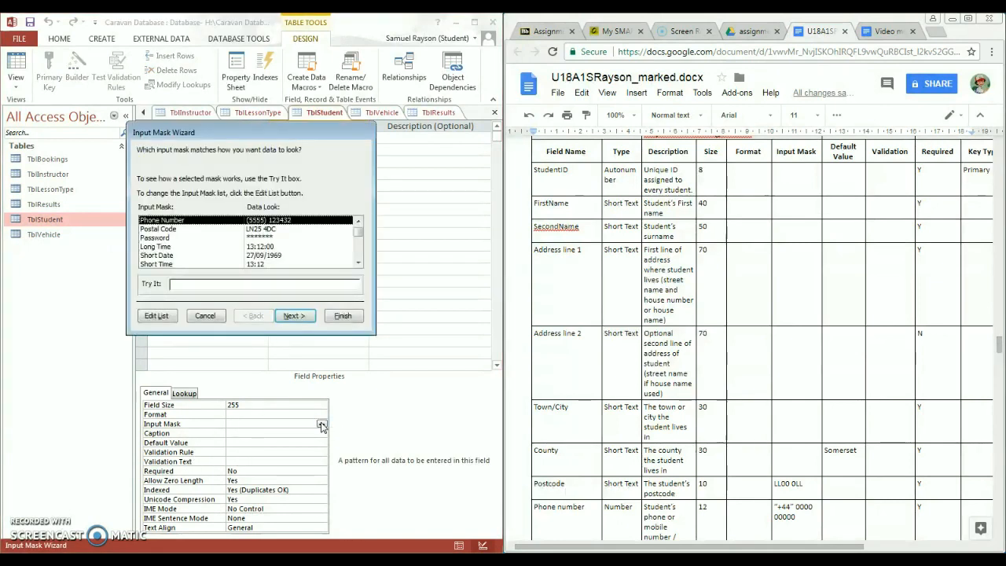
- Apply the Postal Code mask >LL00\ 0LL;0;_ to Postcode, storing the mask symbols
left_click(268, 229)
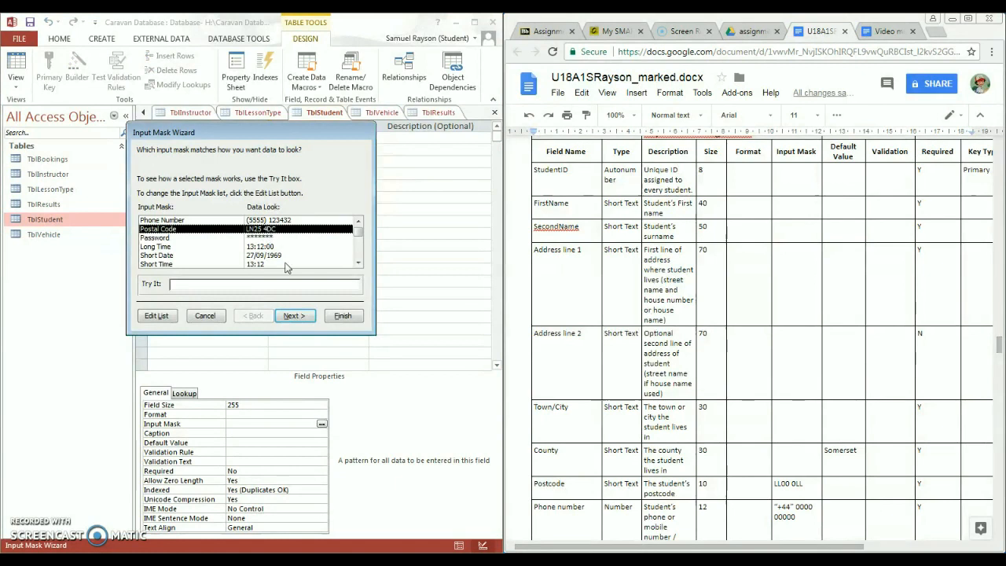
left_click(292, 315)
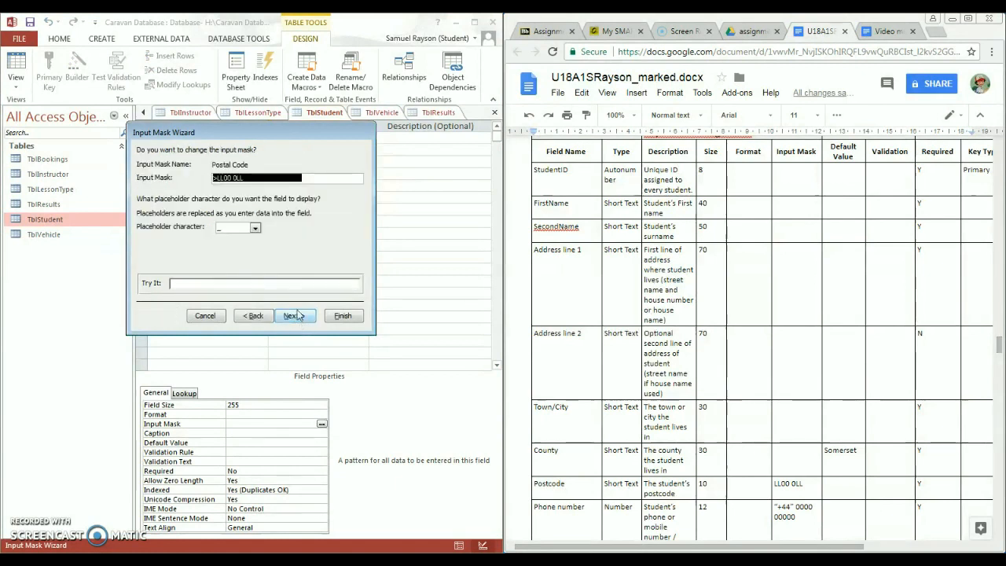
left_click(297, 319)
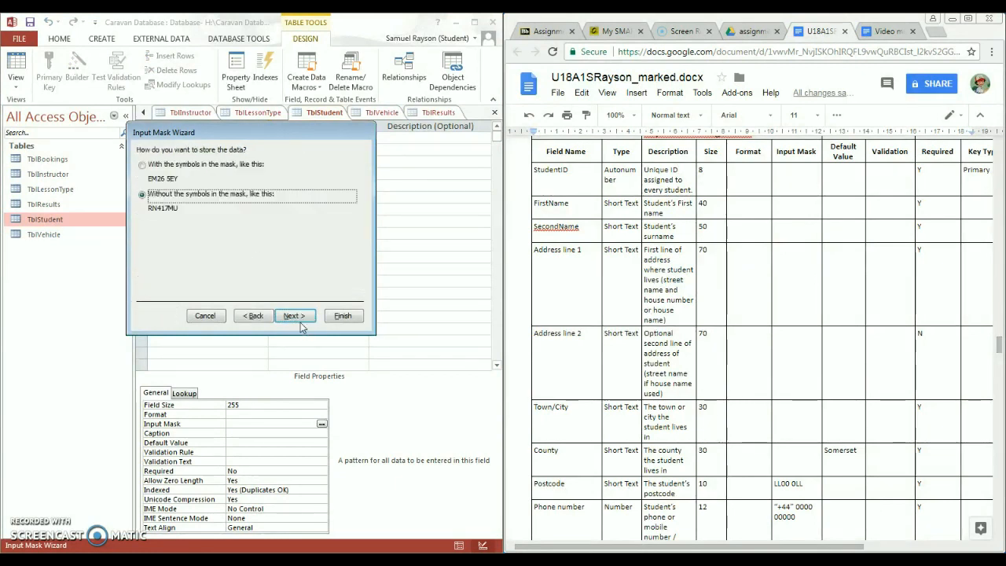
left_click(232, 168)
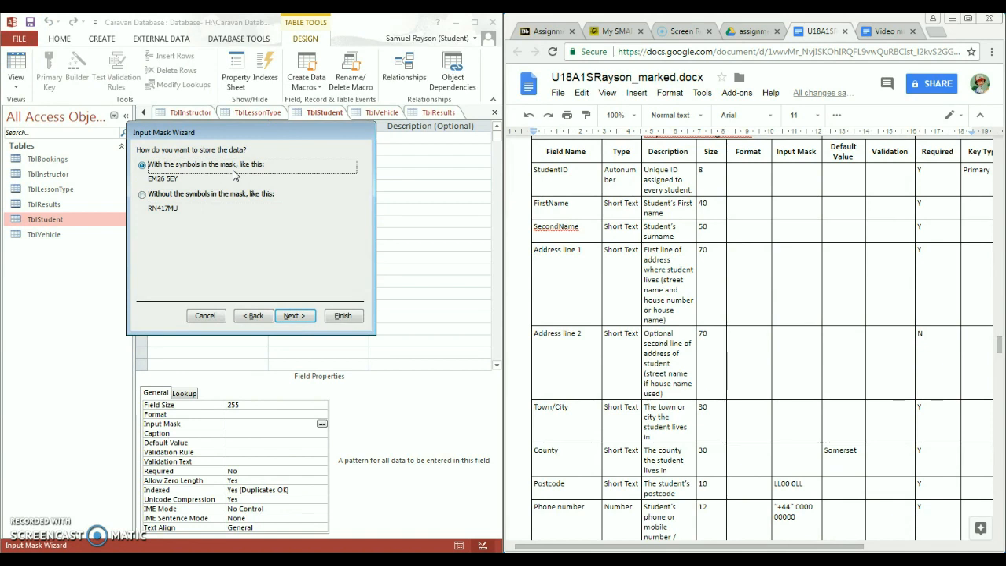
left_click(299, 316)
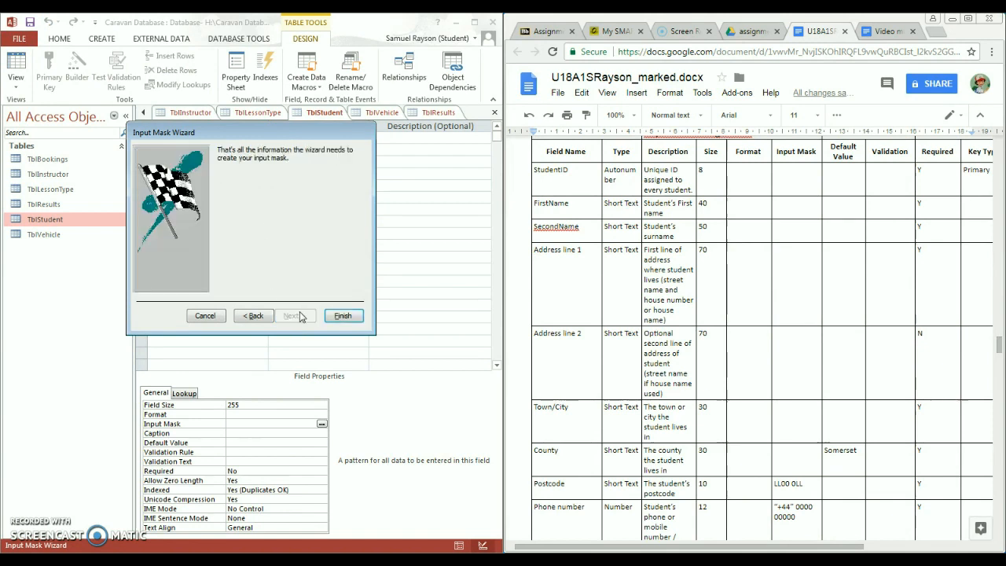
left_click(343, 316)
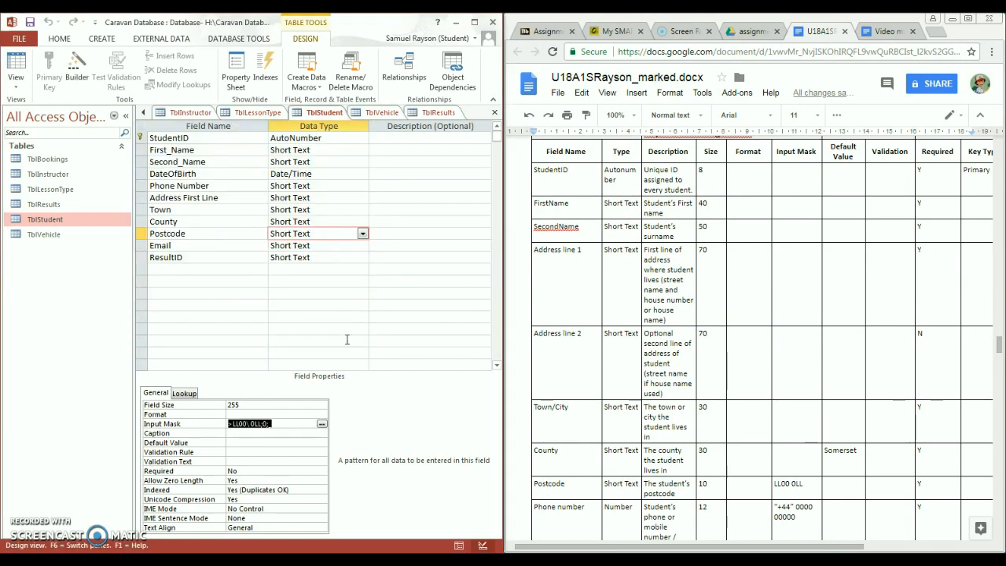
left_click(286, 439)
left_click(277, 434)
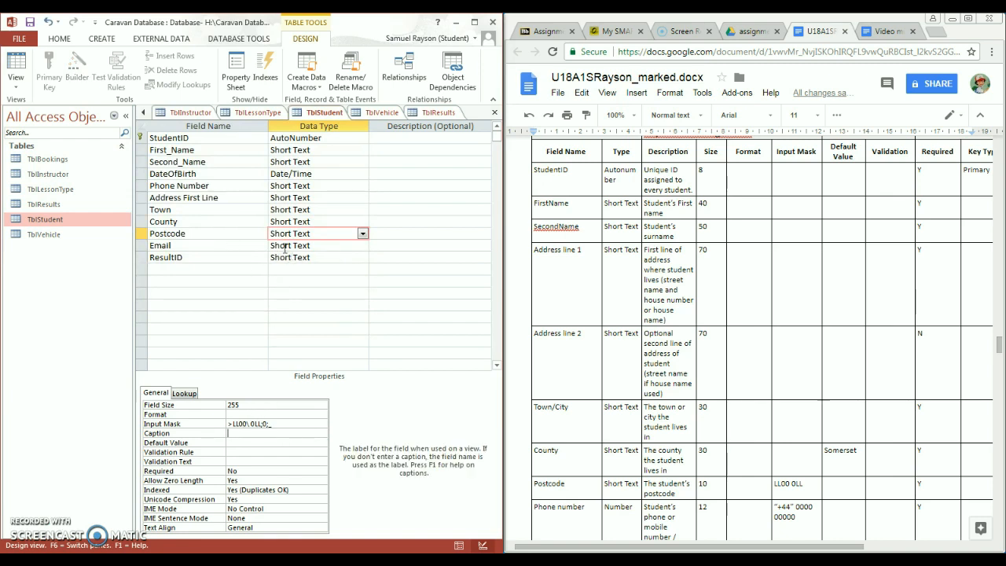
left_click(267, 189)
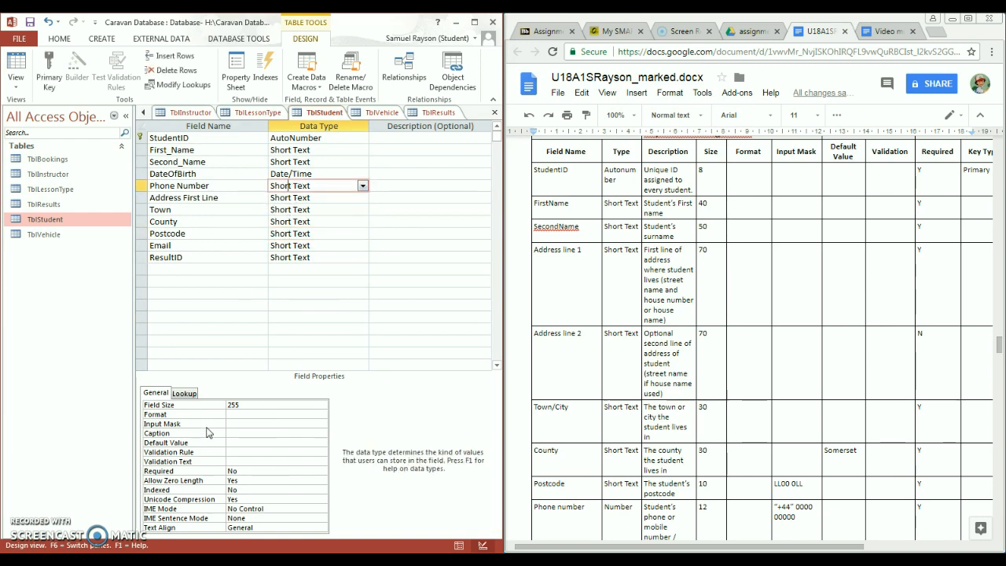
left_click(238, 422)
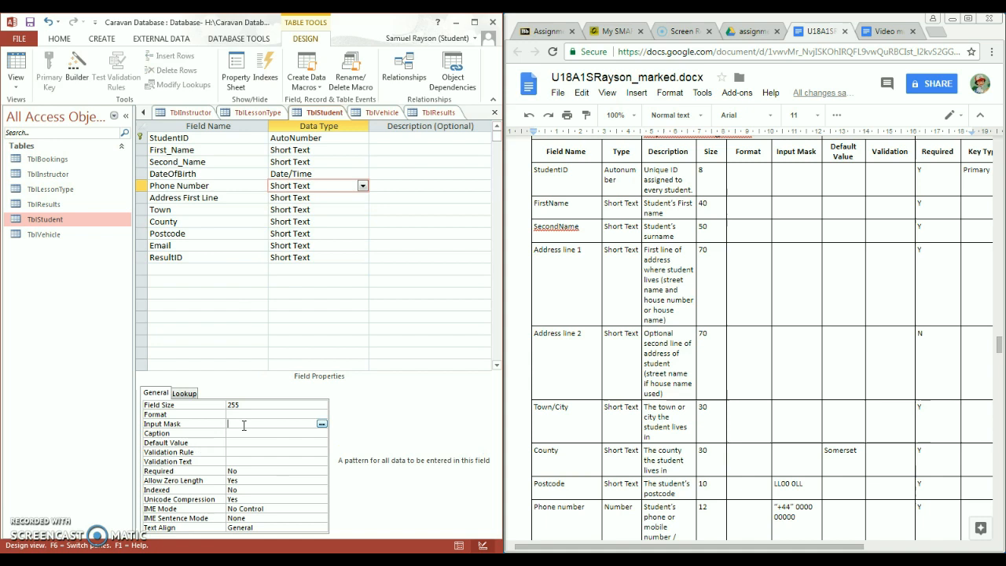
left_click(321, 424)
left_click(481, 324)
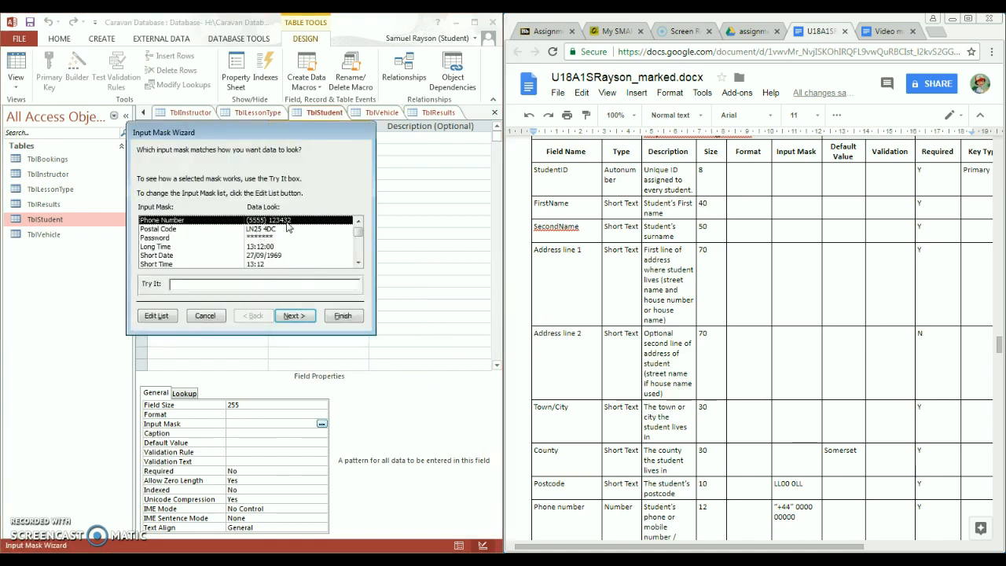
left_click(294, 315)
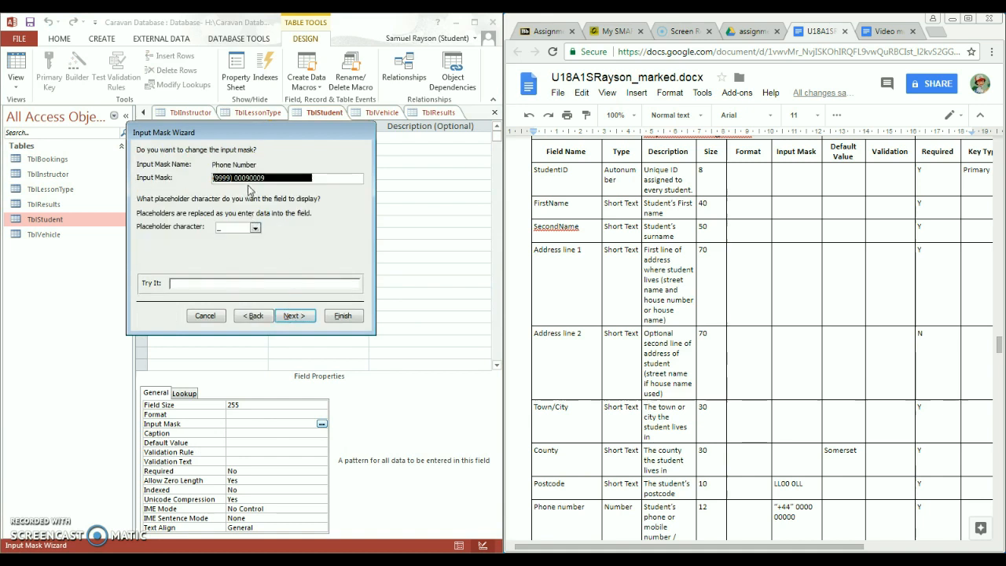
left_click(295, 316)
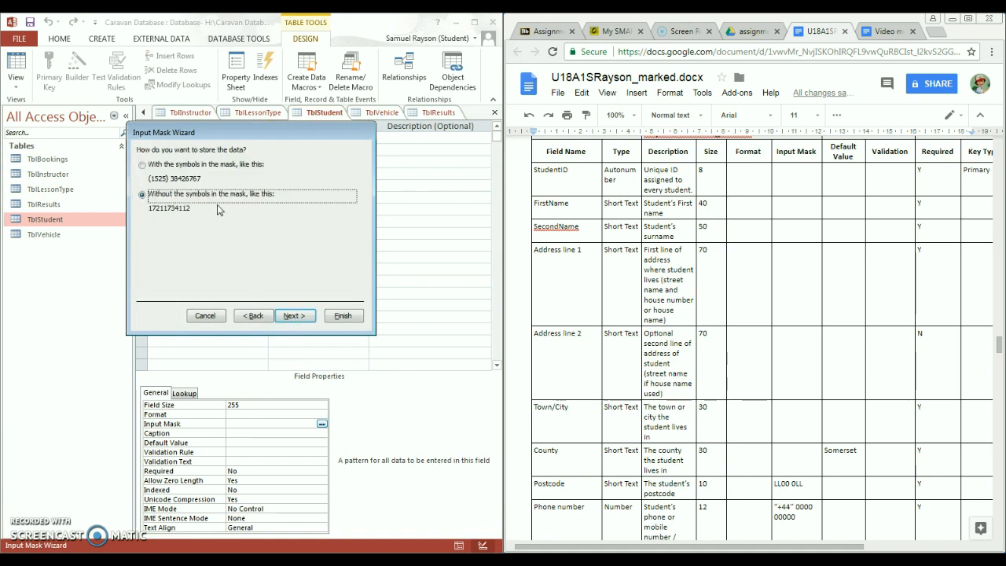
left_click(292, 315)
left_click(343, 315)
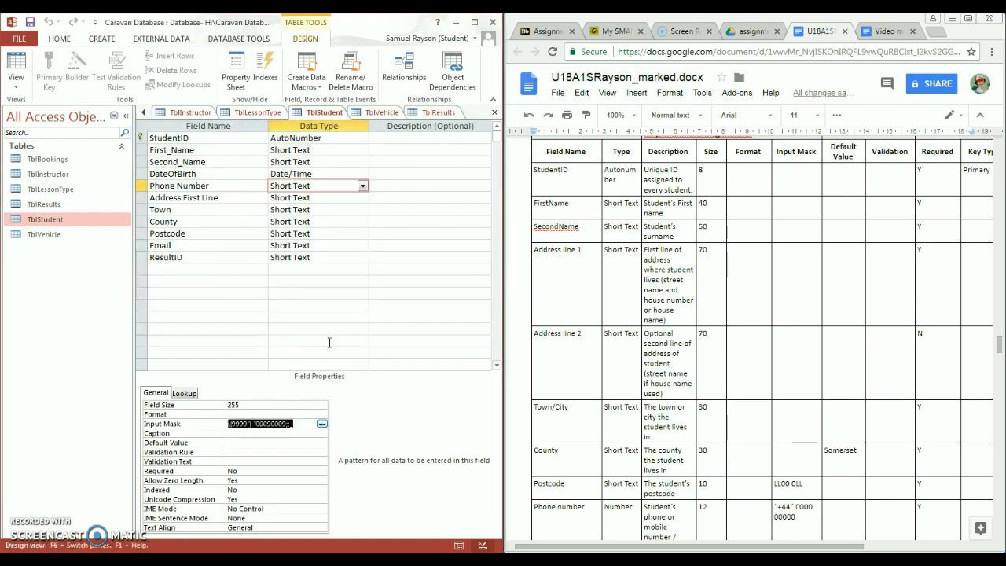
left_click(288, 443)
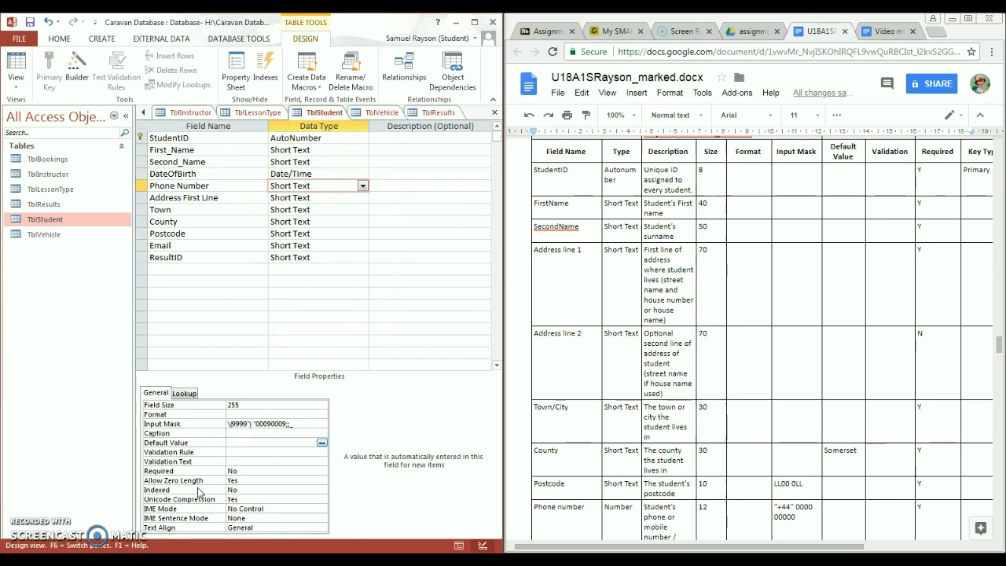
- Set Phone Number and DateOfBirth to Required, clearing Address First Line's Required value
left_click(254, 472)
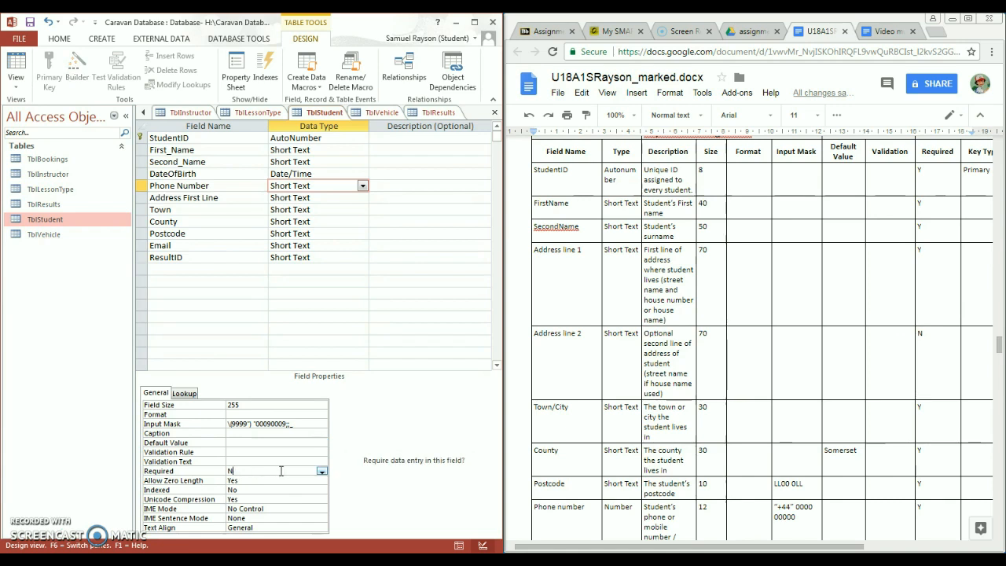
key("BackSpace")
type("YES")
left_click(326, 200)
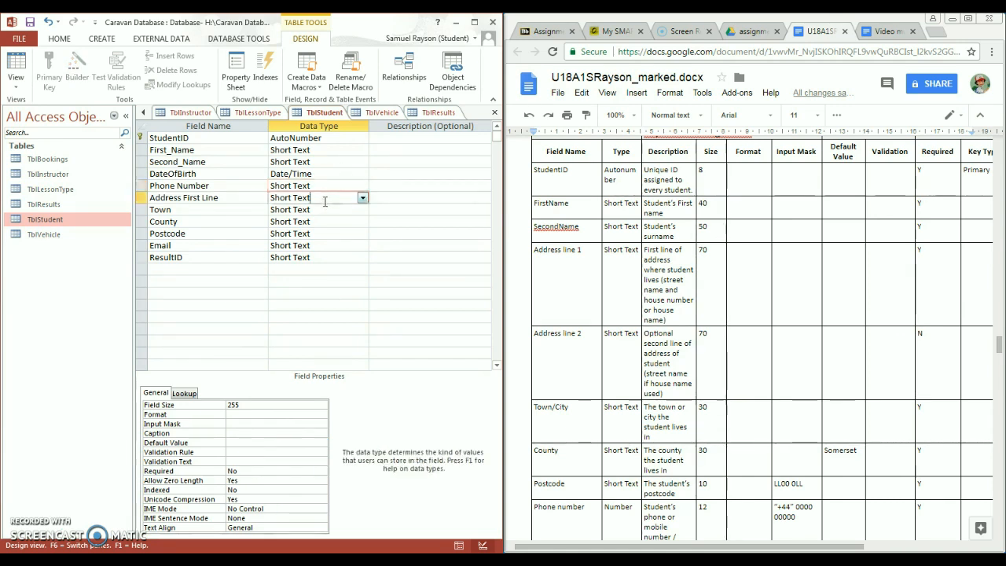
left_click(246, 472)
key("BackSpace")
key("BackSpace")
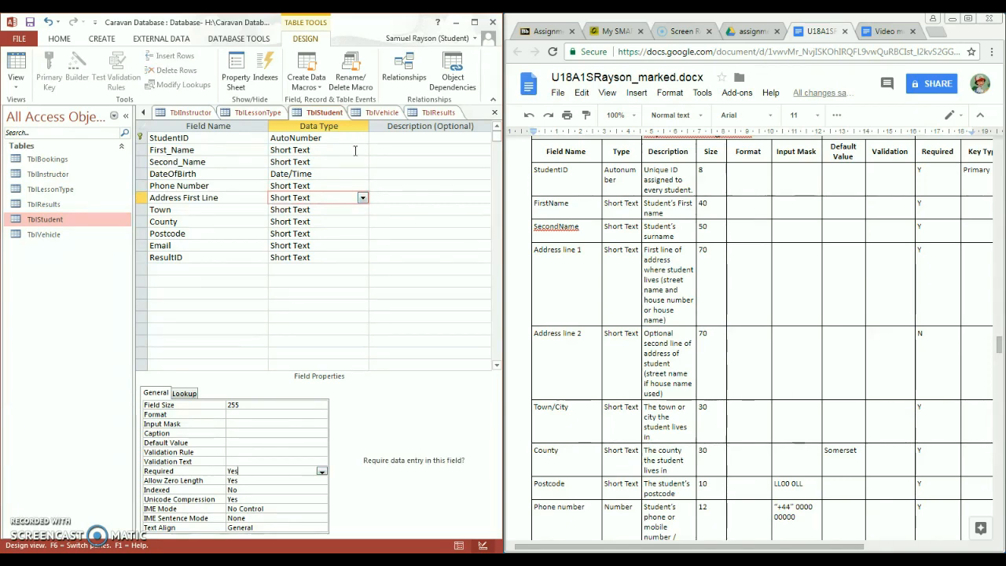
left_click(336, 175)
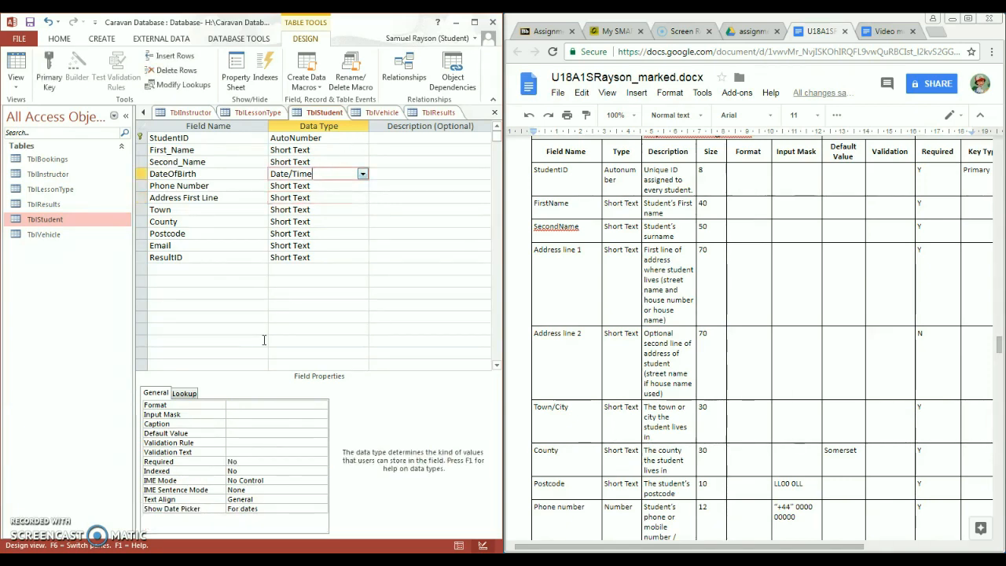
left_click(265, 461)
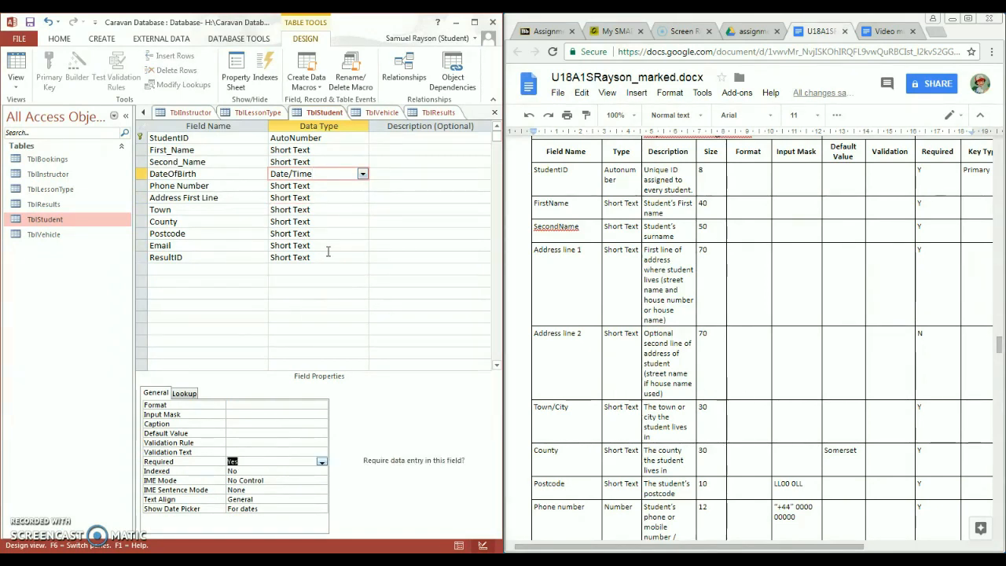
- Make Second_Name and First_Name required, then review the StudentID and Phone Number properties
left_click(314, 163)
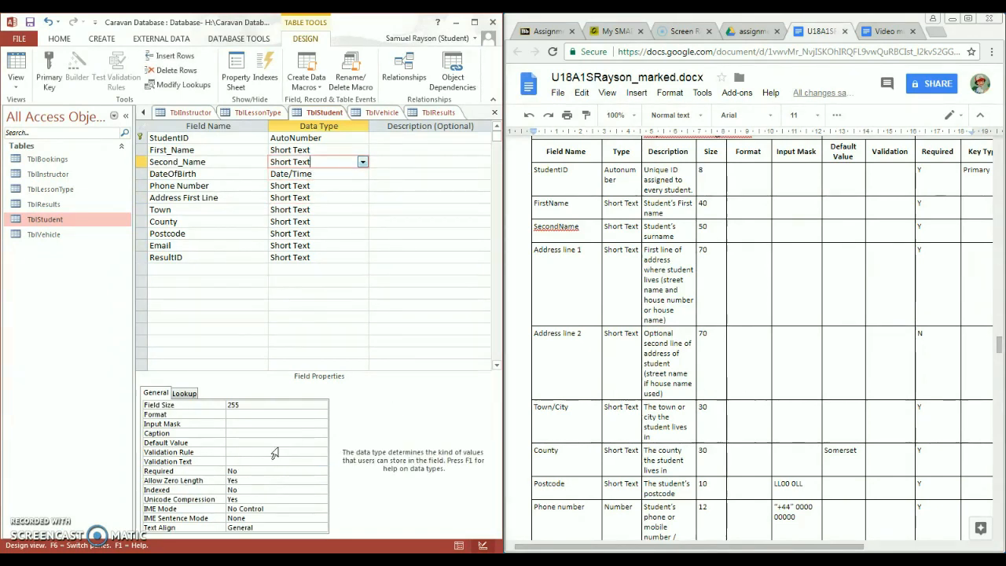
double_click(235, 470)
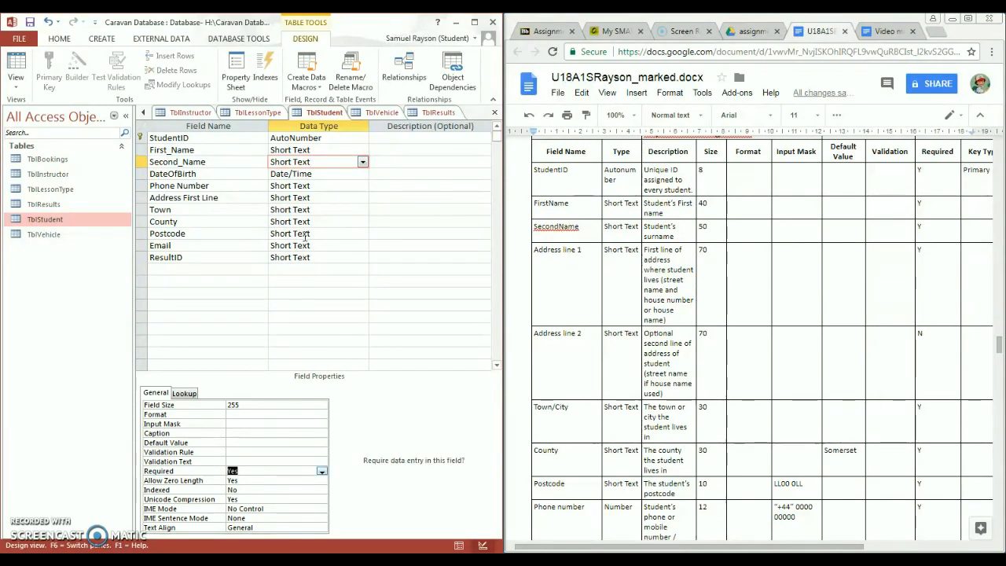
left_click(322, 152)
double_click(271, 471)
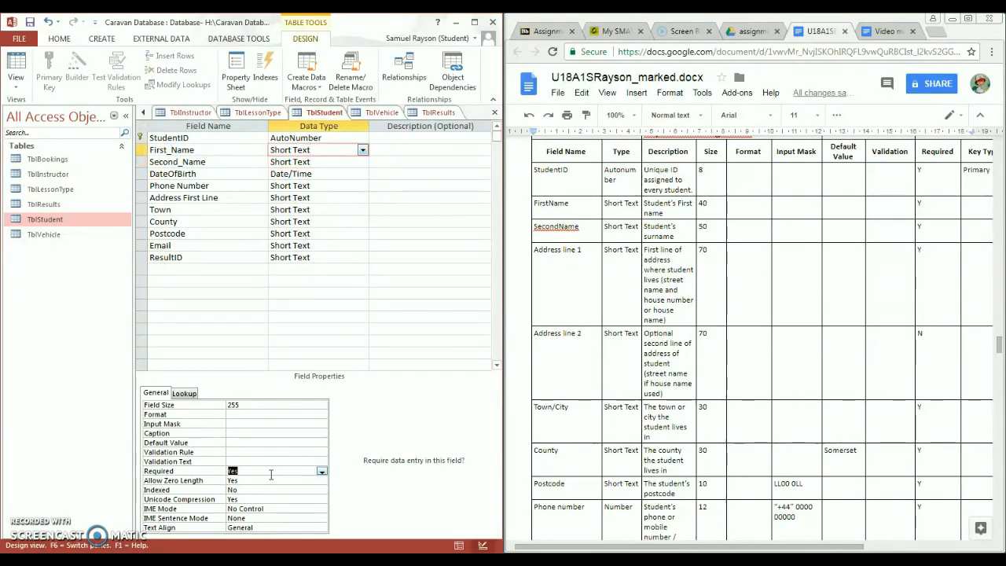
left_click(317, 138)
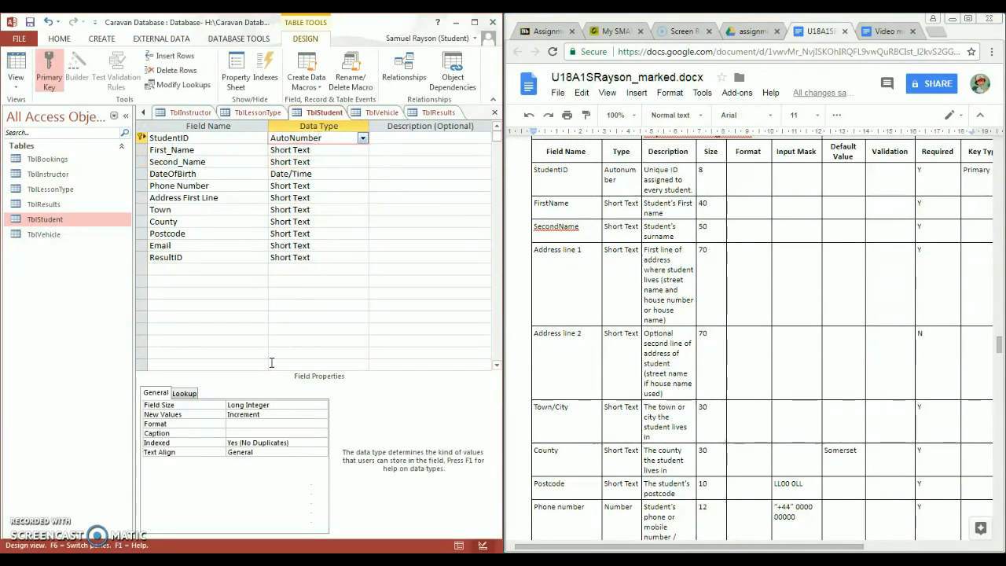
left_click(321, 187)
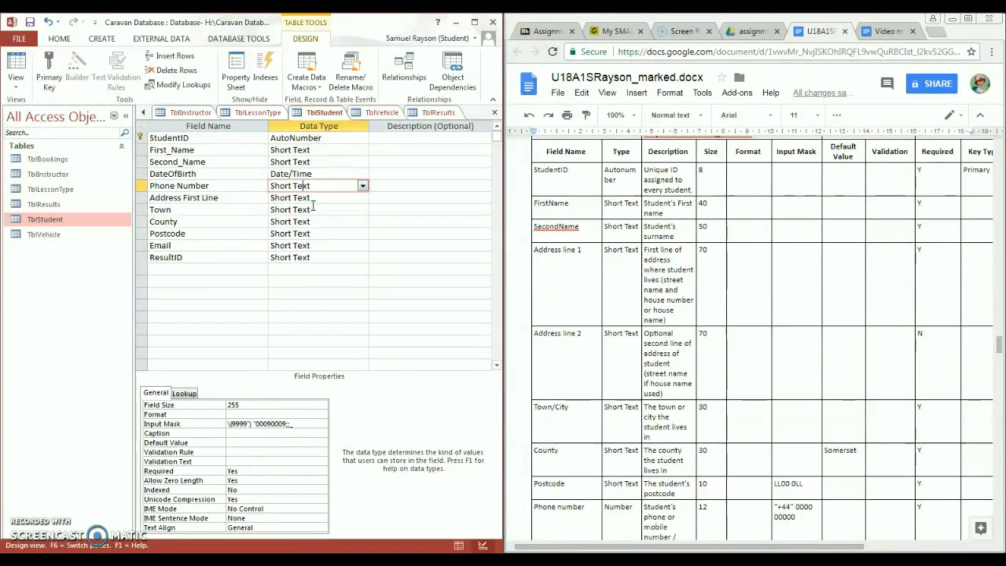
- Set Required to Yes for Town, County, Postcode and ResultID
left_click(314, 197)
left_click(337, 209)
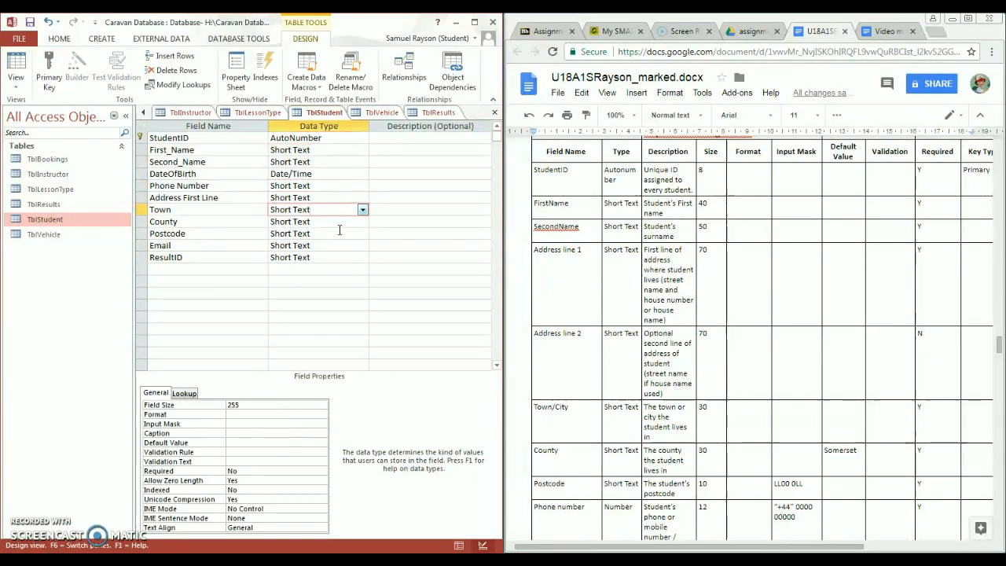
double_click(267, 471)
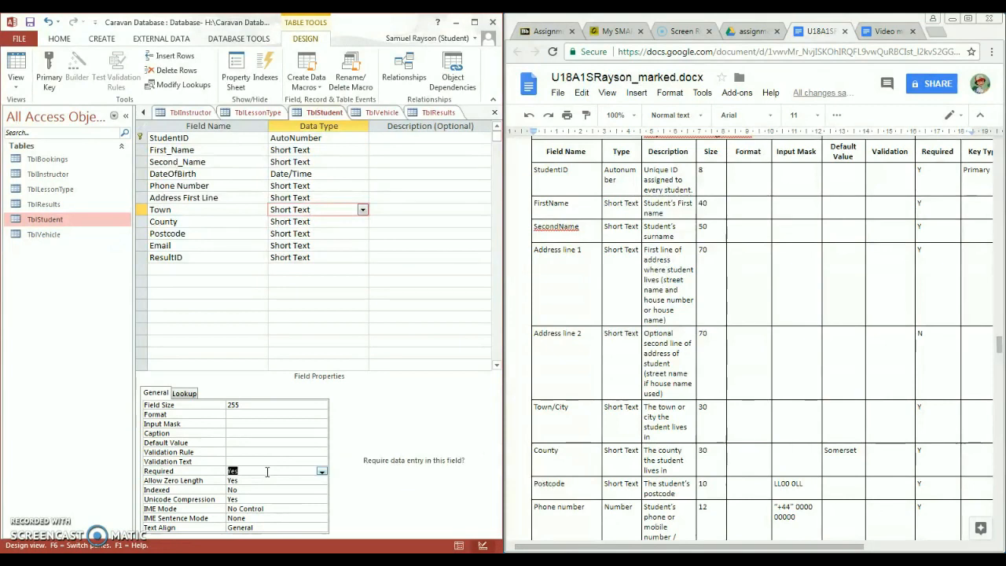
left_click(330, 222)
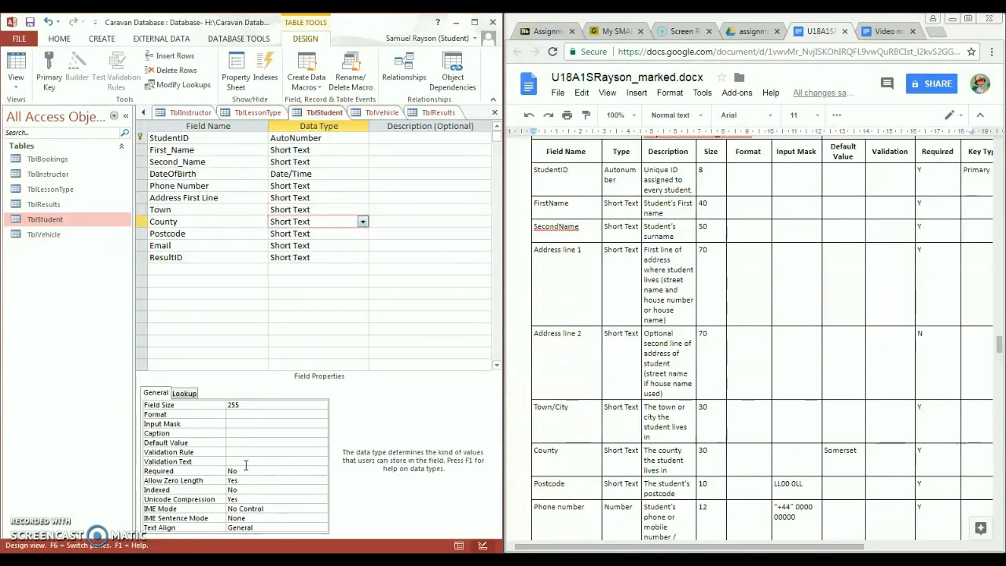
double_click(245, 470)
left_click(334, 233)
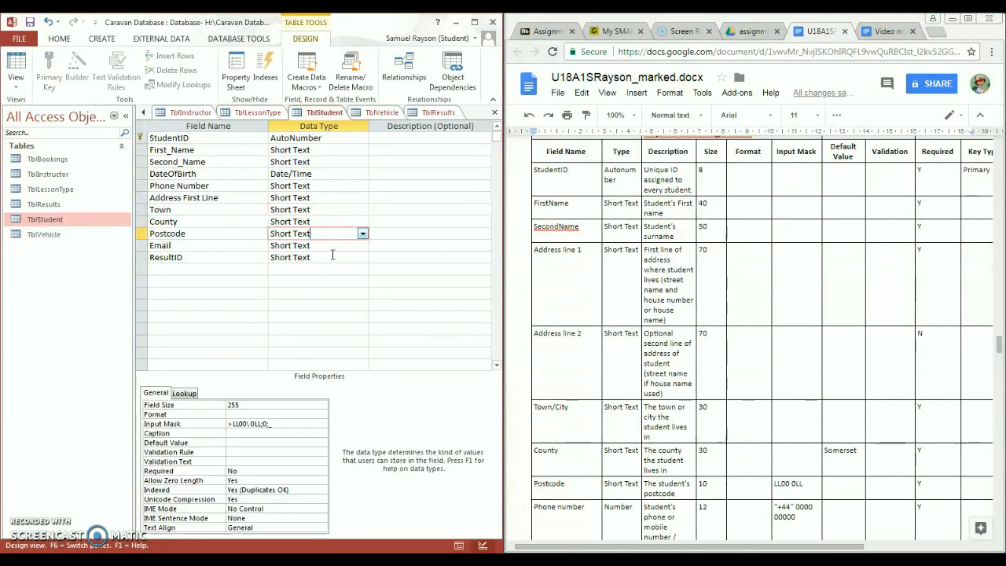
double_click(277, 471)
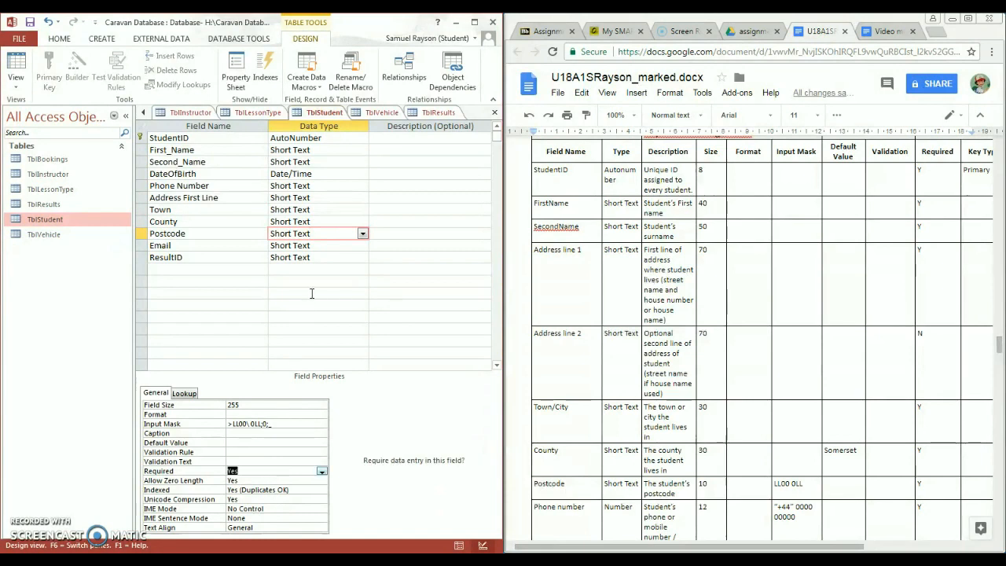
left_click(323, 258)
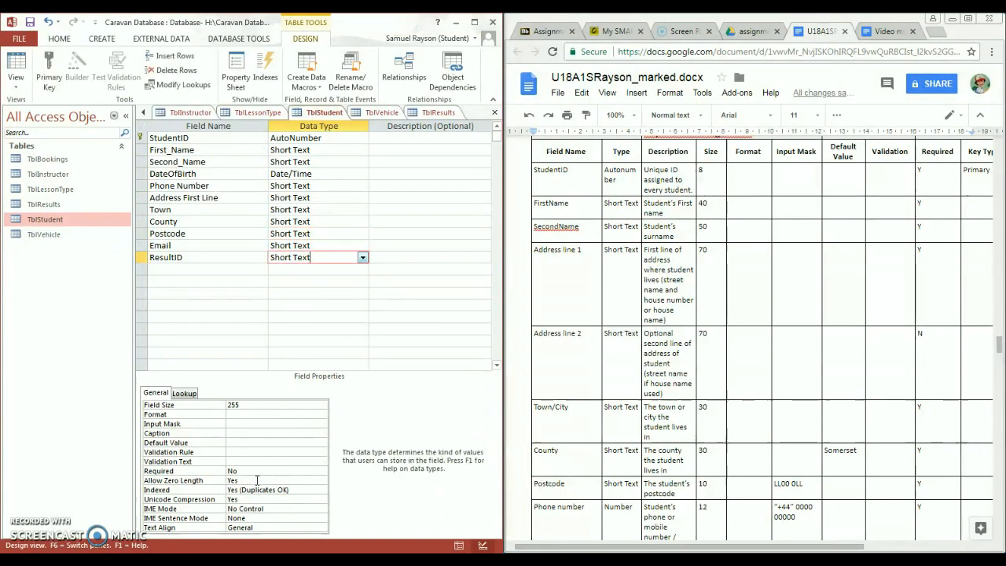
double_click(260, 471)
left_click(303, 270)
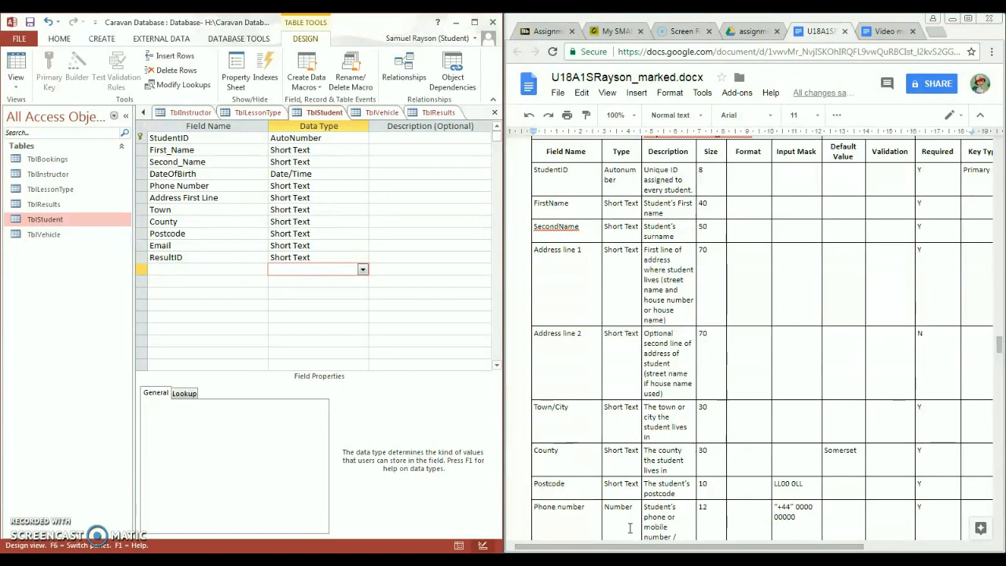
mouse_move(635, 548)
left_mouse_down()
mouse_move(665, 548)
mouse_move(647, 547)
left_mouse_up()
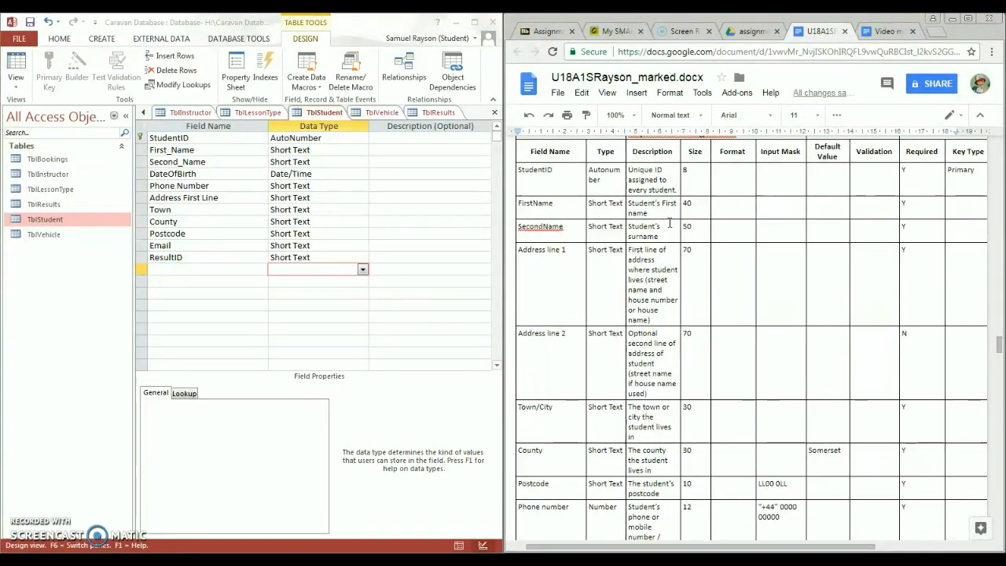
scroll(669, 228, "down", 3)
scroll(669, 233, "up", 3)
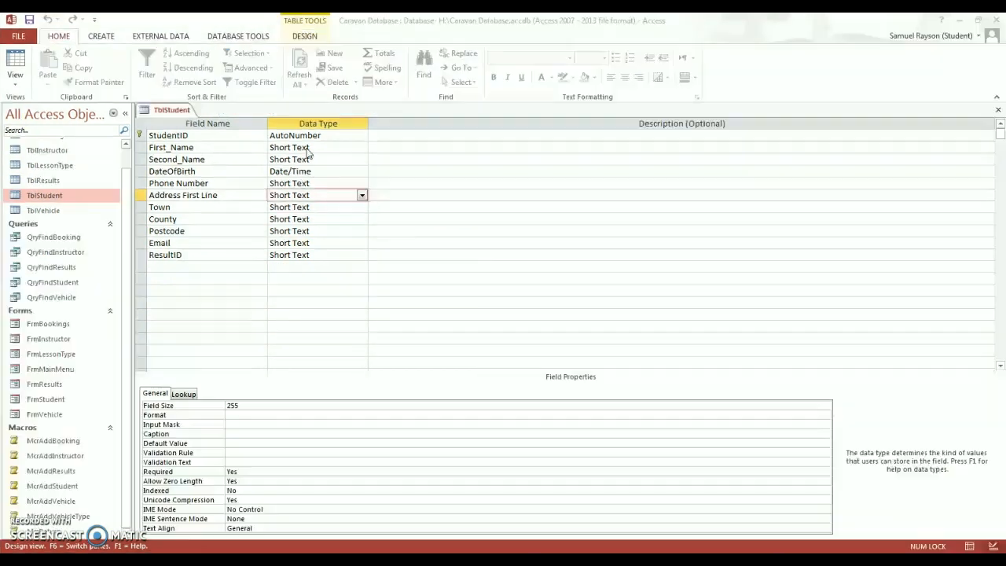
- Set the field size to 40 for First_Name and 50 for Second_Name
left_click(306, 147)
left_click(280, 405)
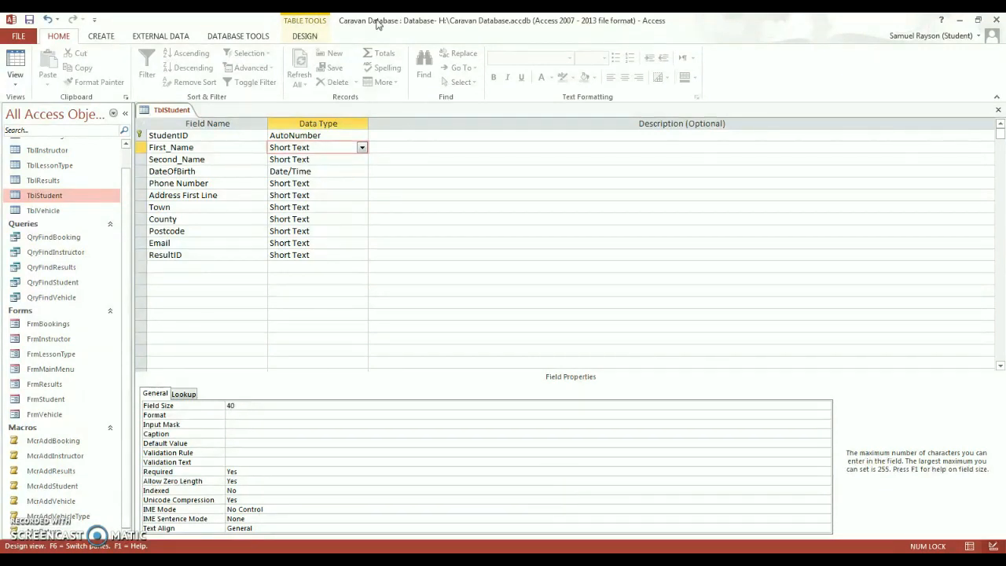
left_click(325, 161)
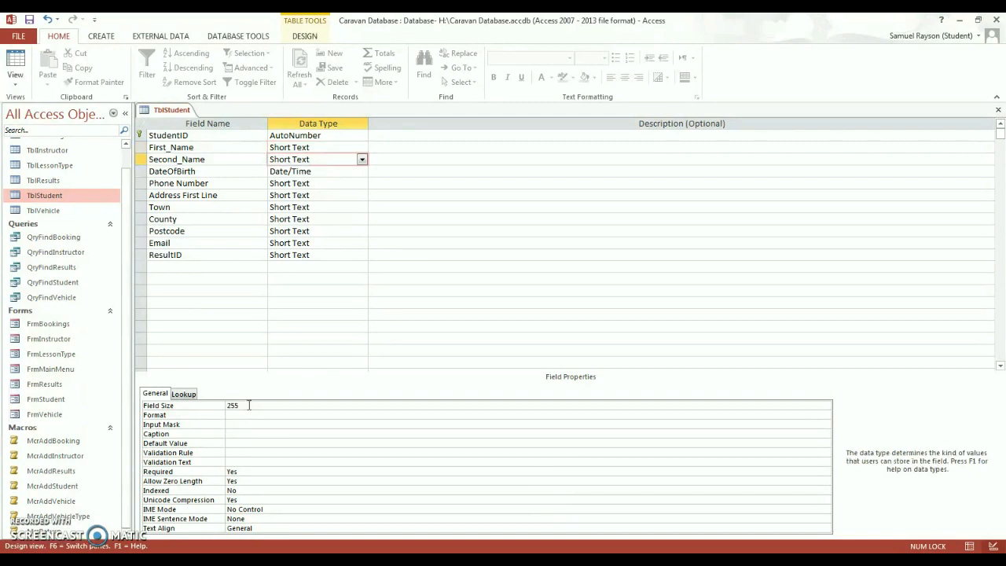
left_click_drag(248, 405, 225, 405)
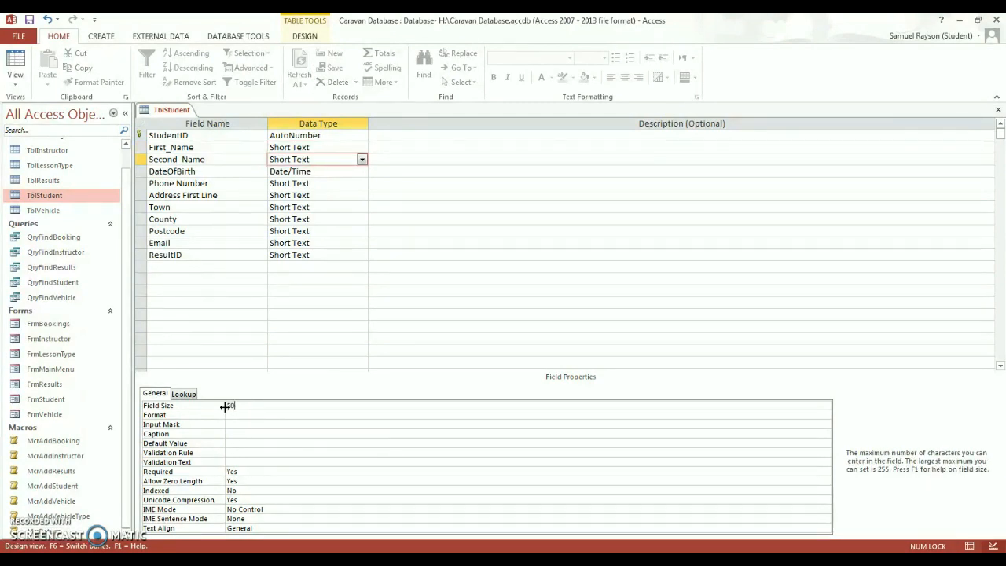
- Change Phone Number's field size from 70 to 12
left_click(321, 172)
left_click(319, 183)
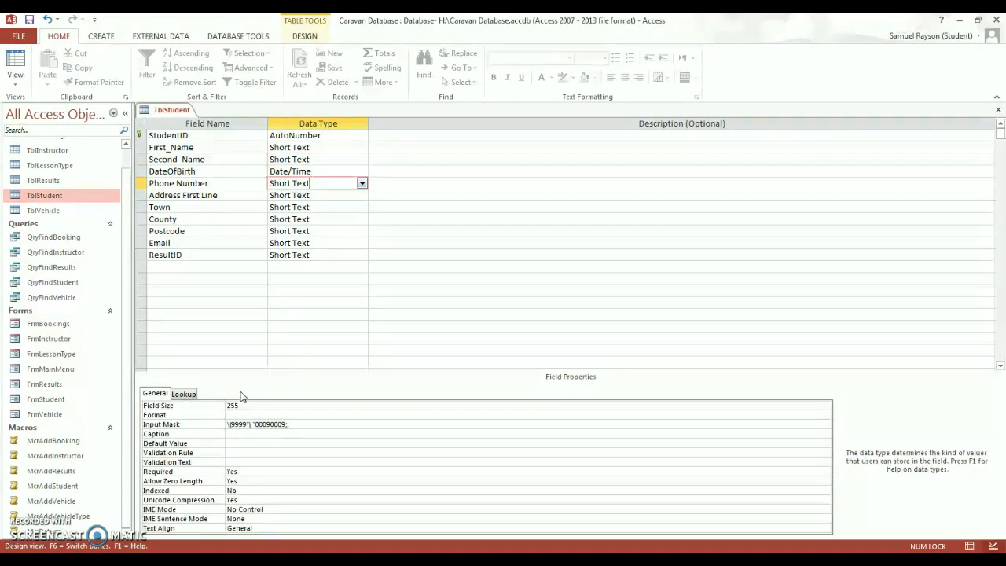
left_click_drag(242, 406, 226, 405)
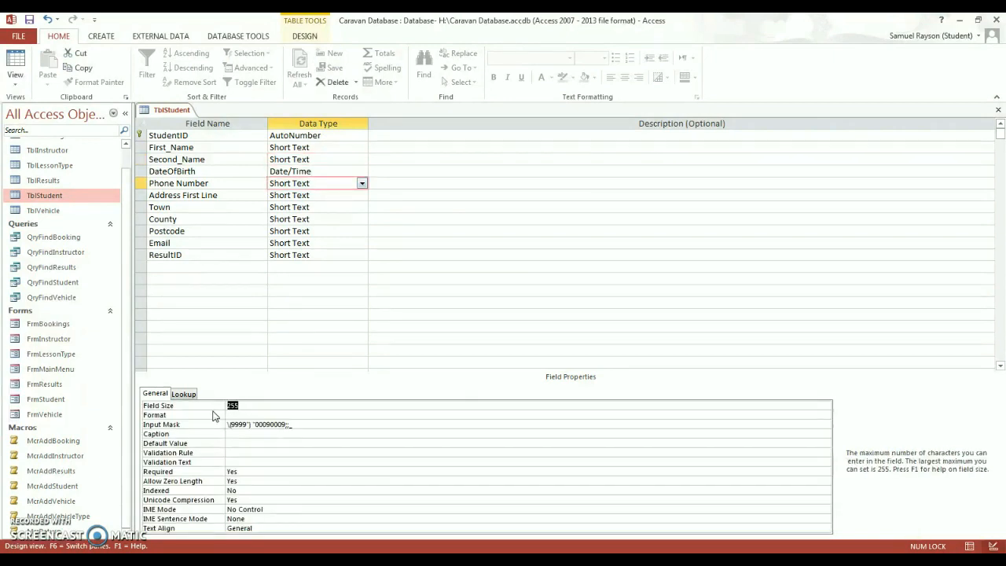
type("70")
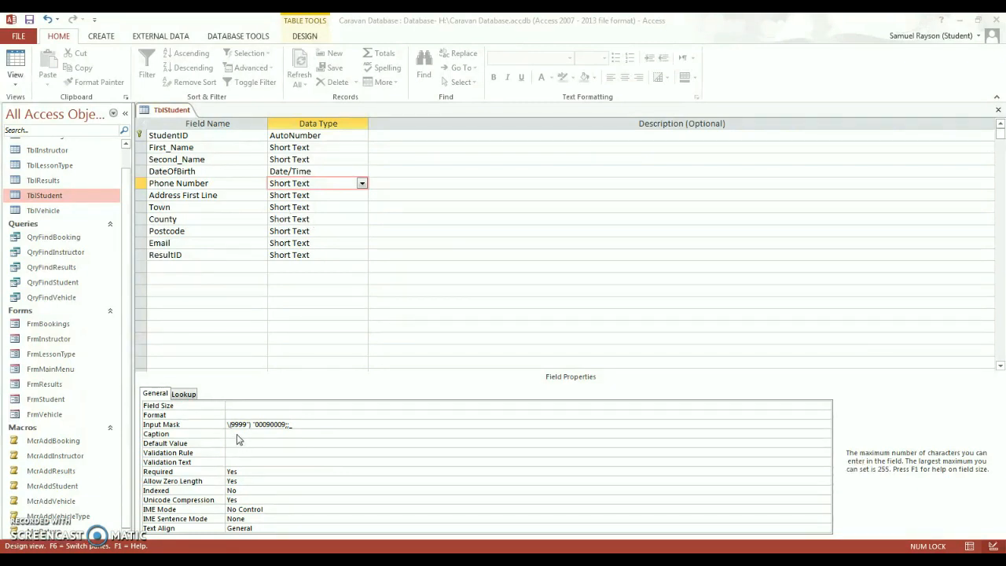
left_click(242, 404)
type("12")
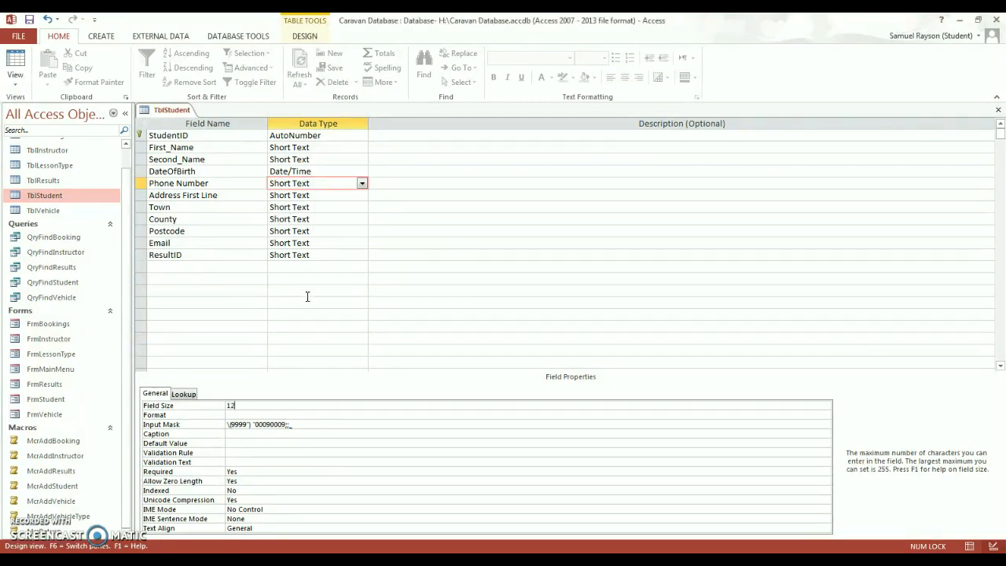
left_click(318, 194)
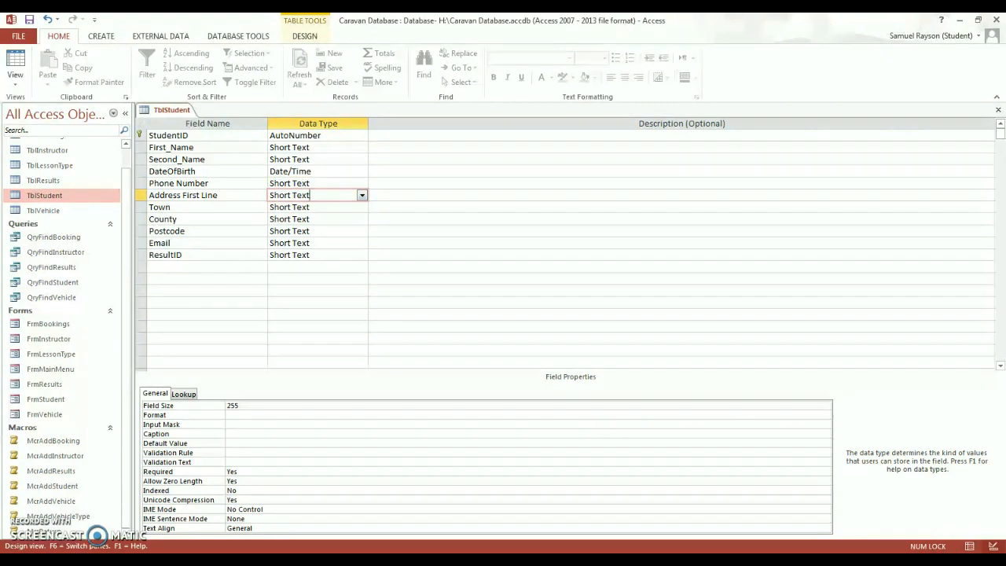
- Set field sizes: Address First Line 70, Town 30 and County 30
left_click(265, 404)
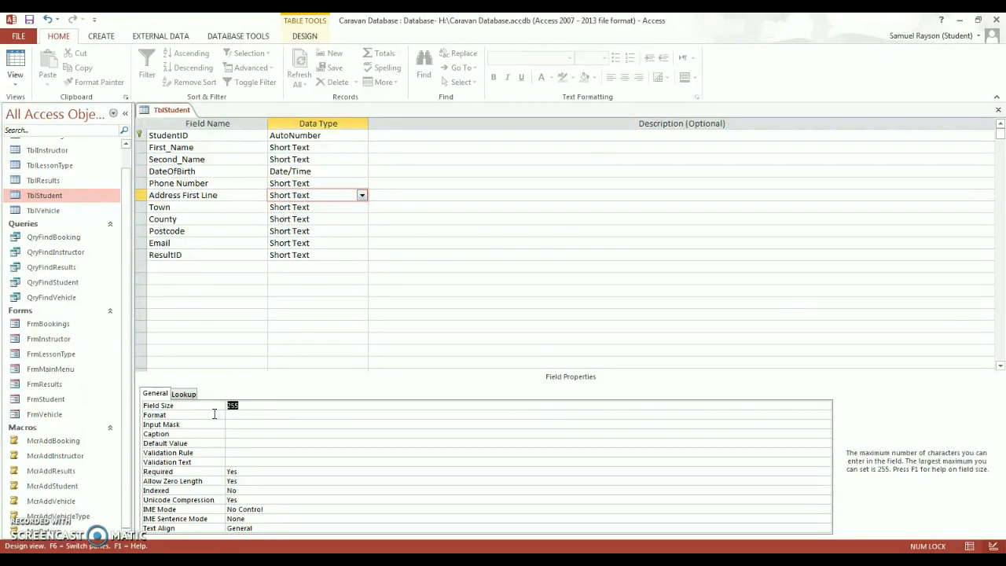
type("70")
key("BackSpace")
key("BackSpace")
left_click(309, 208)
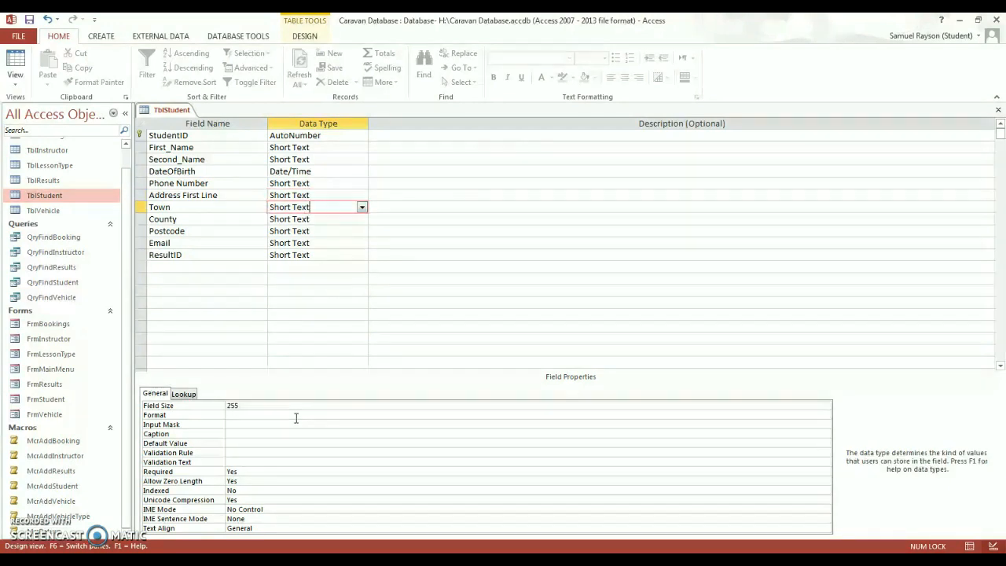
left_click(235, 406)
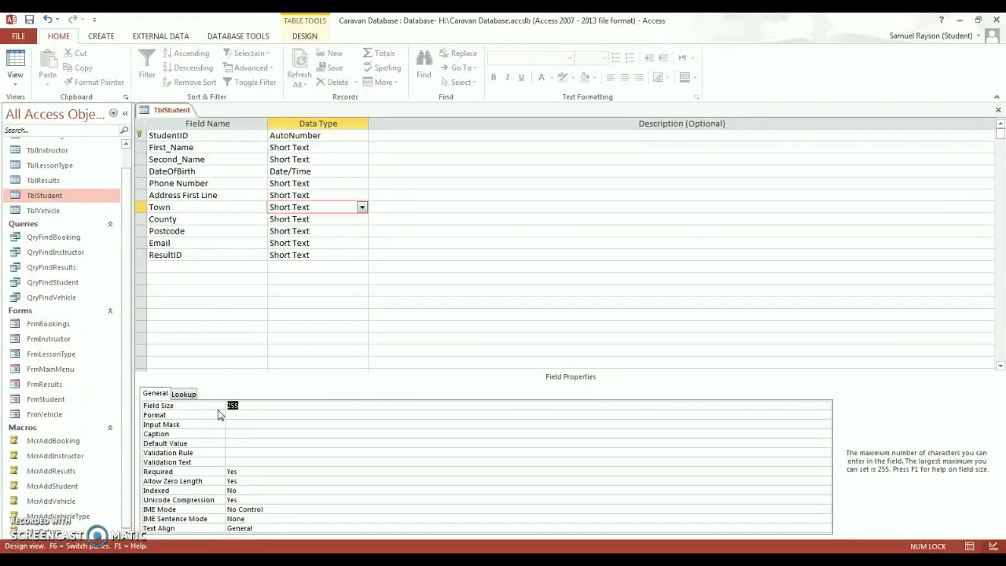
type("30")
left_click(290, 218)
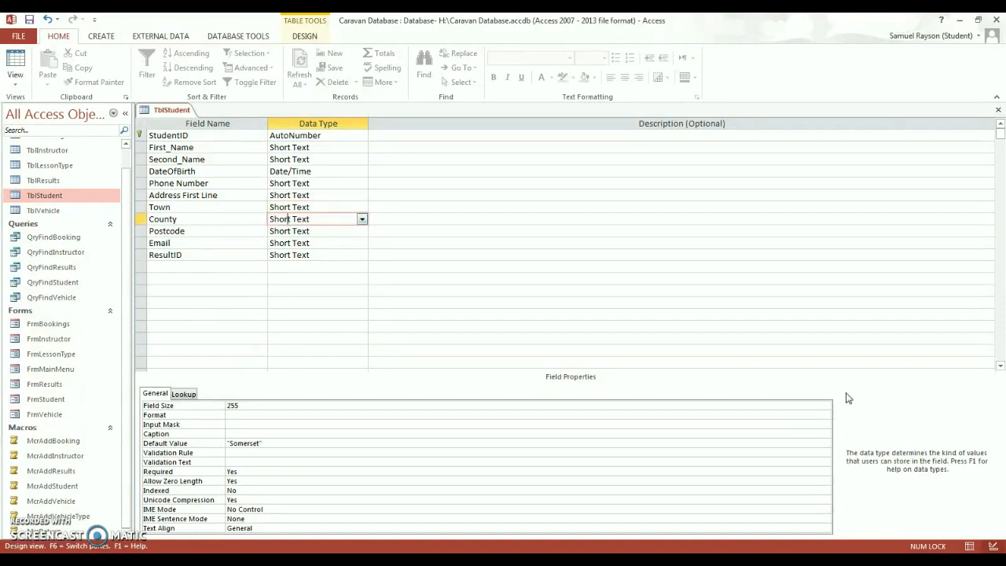
left_click(247, 406)
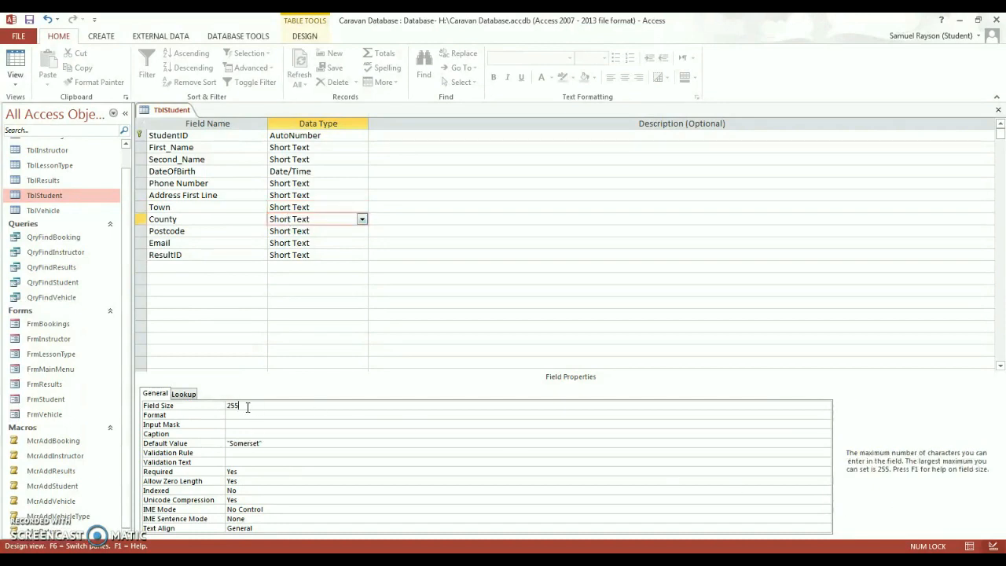
type("30")
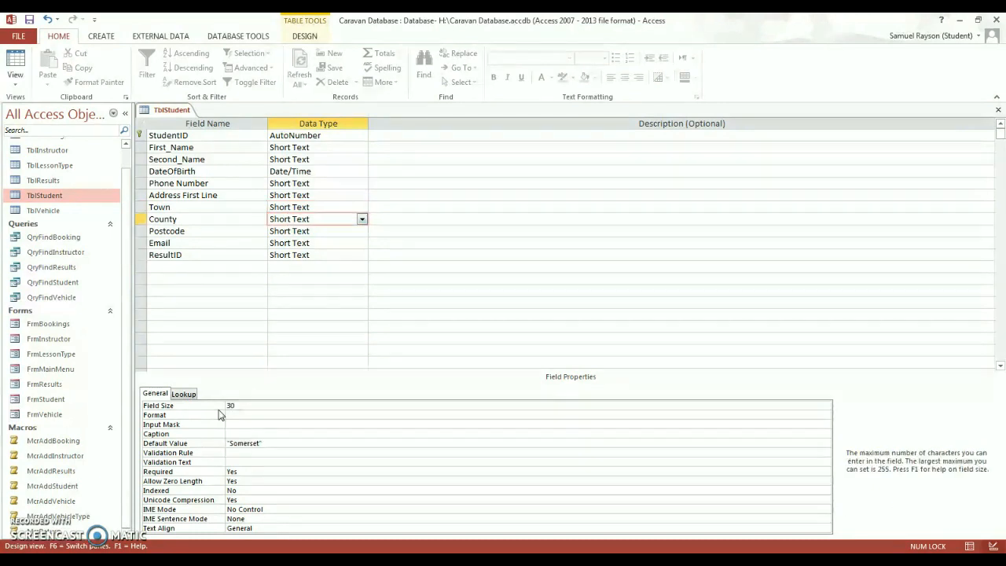
- Set Postcode's field size to 10 and Email's to 40
left_click(302, 231)
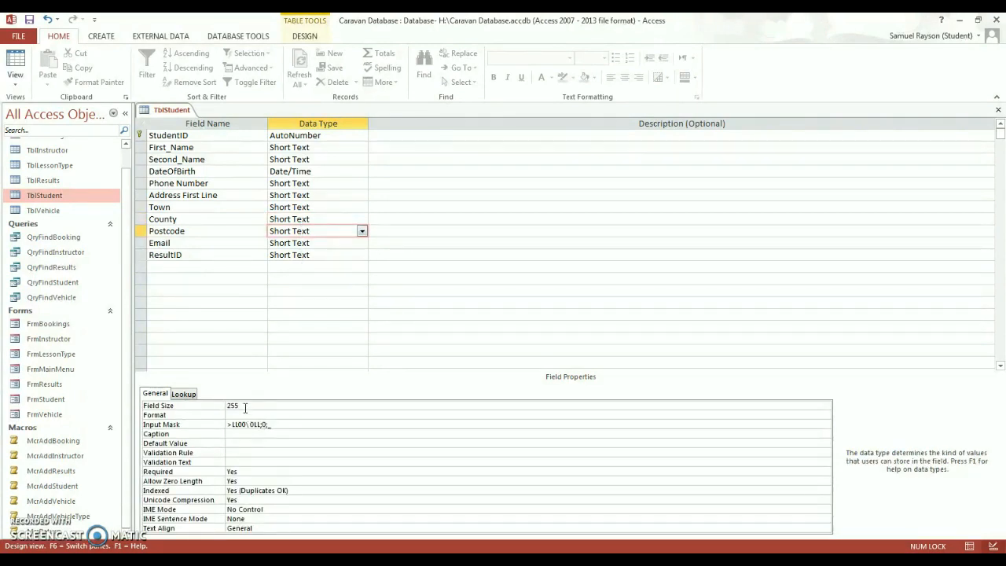
left_click_drag(245, 408, 226, 407)
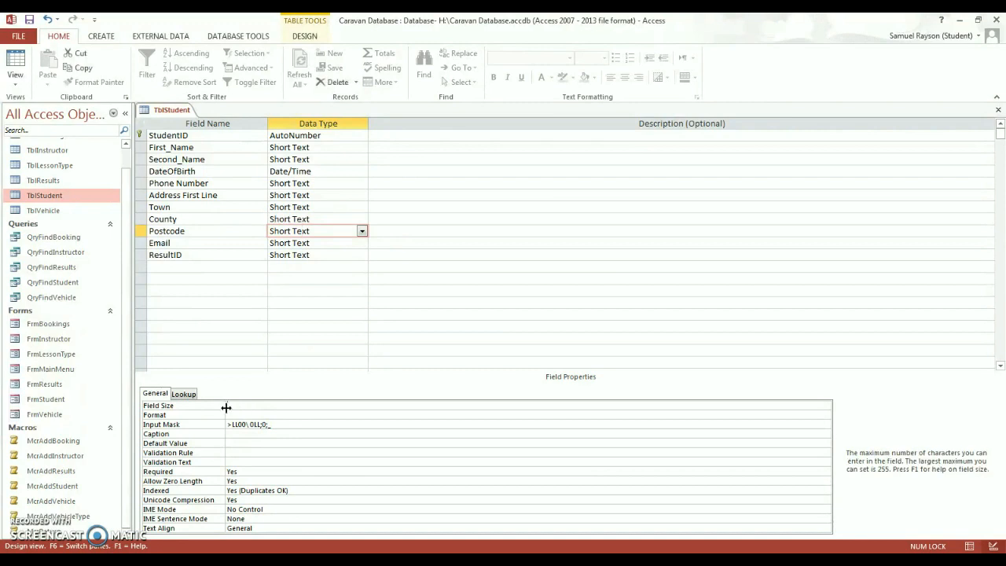
type("10")
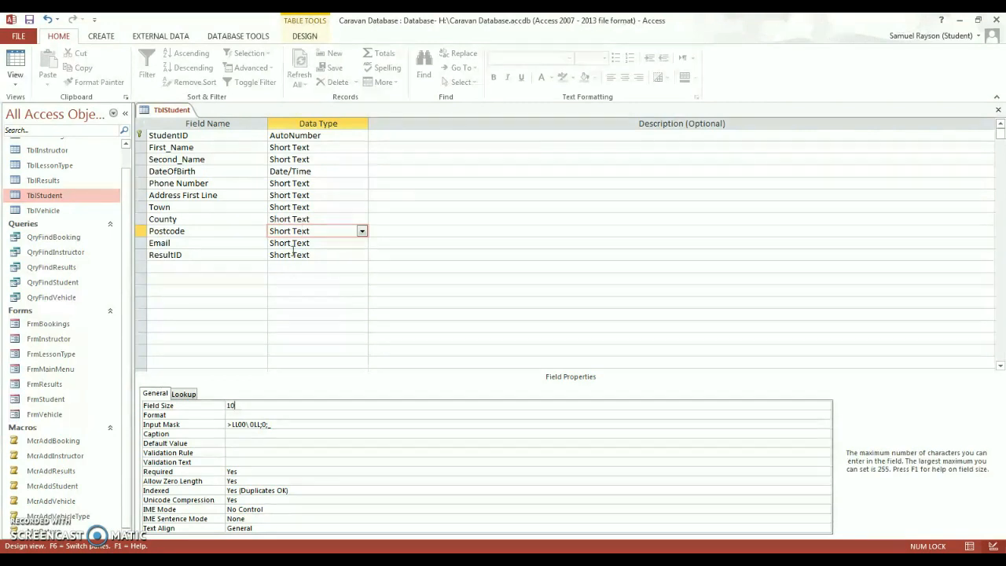
left_click(297, 245)
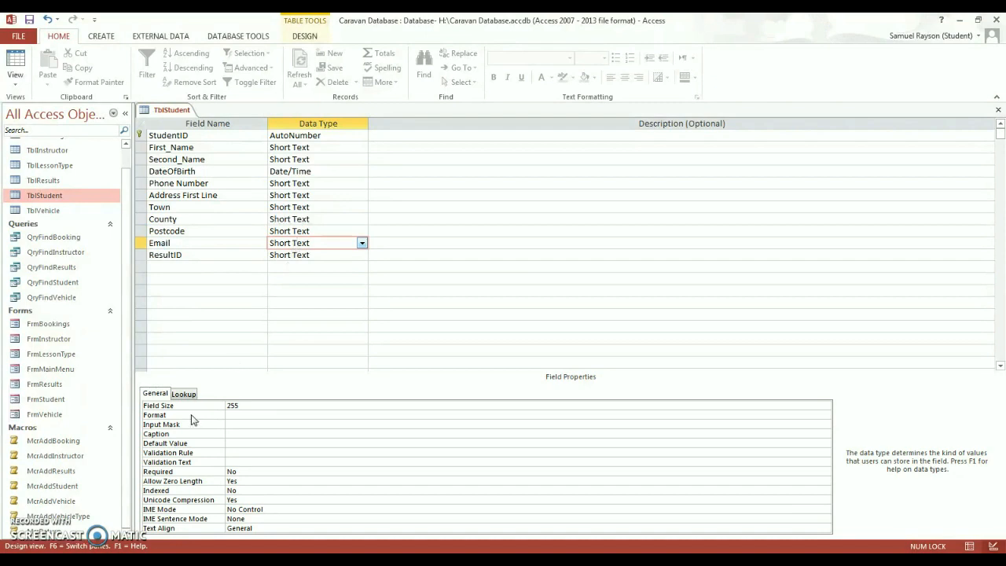
left_click(231, 405)
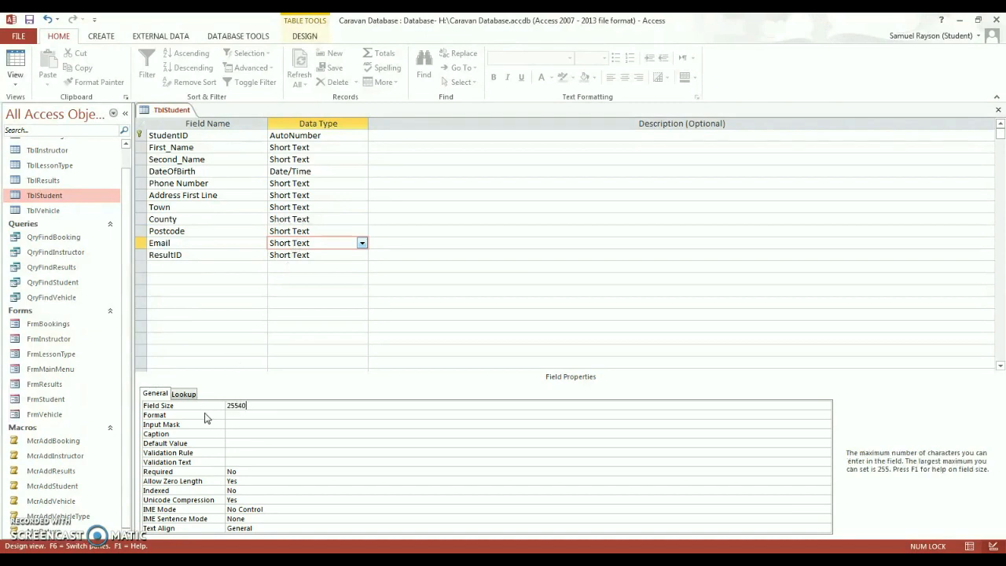
key("BackSpace")
key("BackSpace")
key("BackSpace")
key("BackSpace")
key("BackSpace")
type("40")
left_click(308, 266)
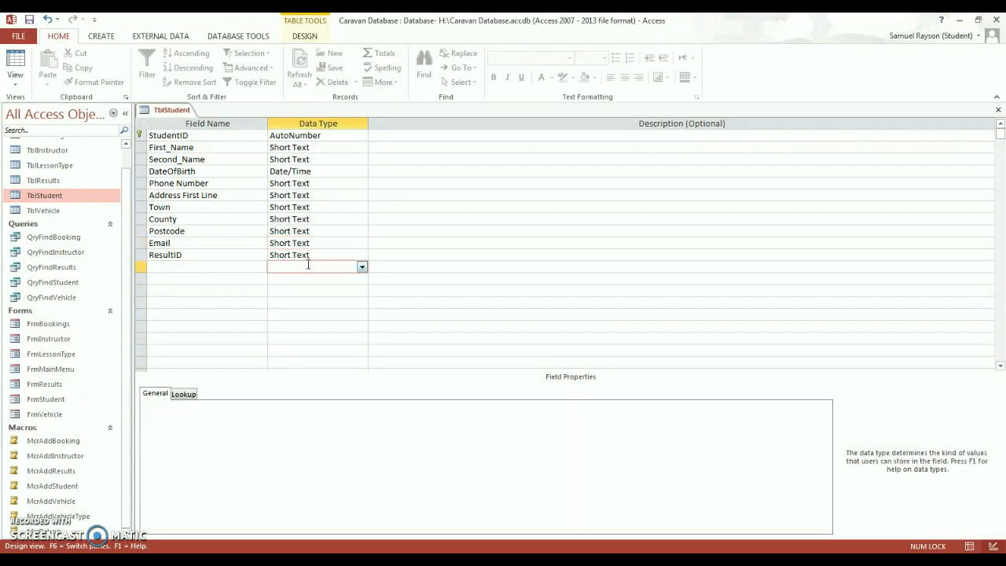
- Review each field's size and settings from Email back up to StudentID
left_click(312, 245)
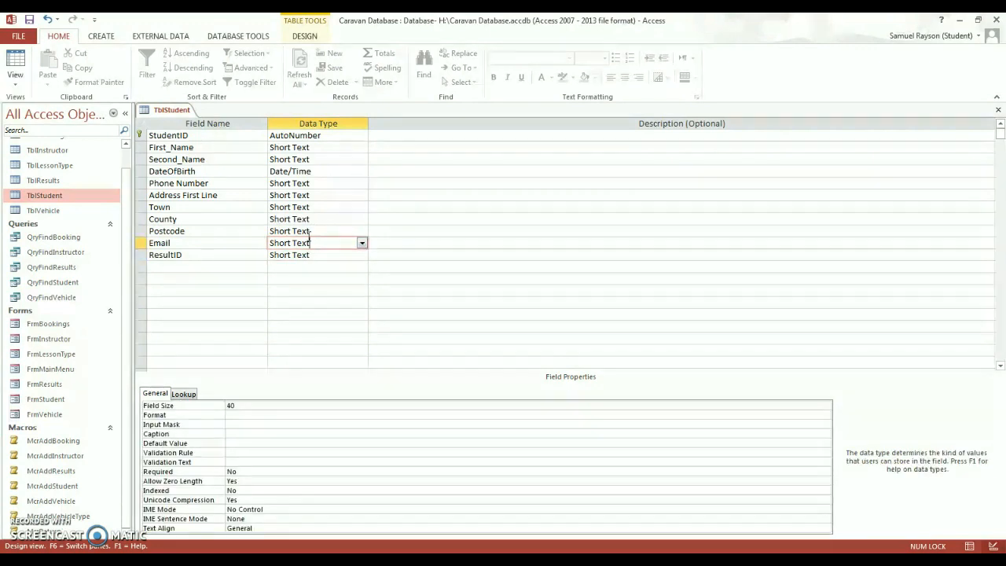
left_click(312, 233)
left_click(317, 218)
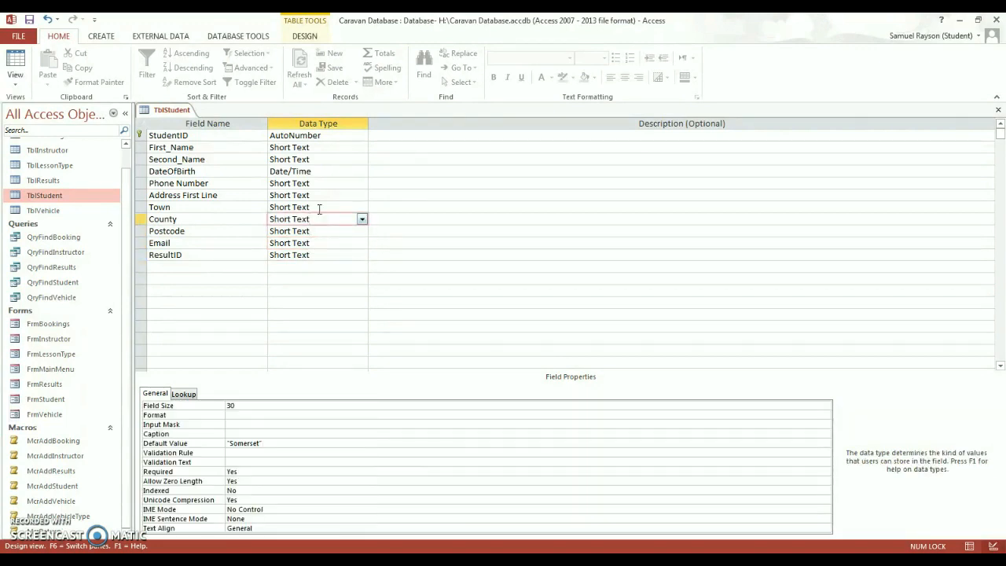
left_click(319, 208)
left_click(322, 195)
left_click(324, 183)
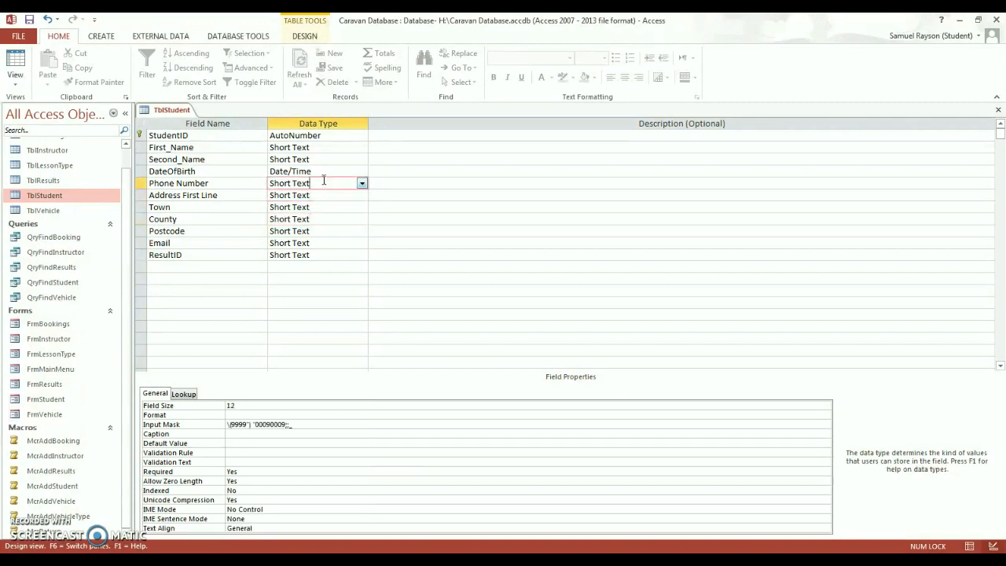
left_click(321, 172)
left_click(322, 159)
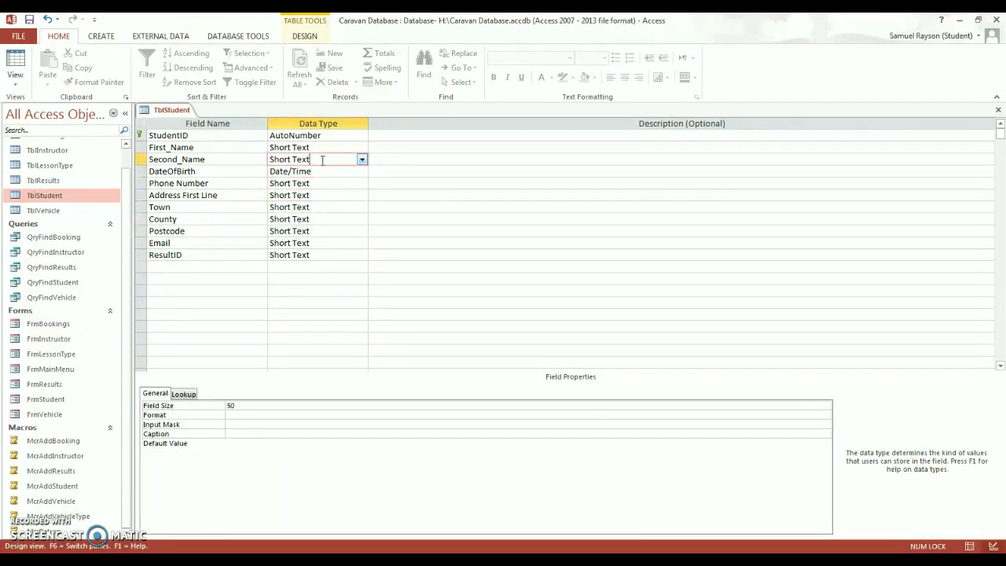
left_click(323, 148)
left_click(325, 136)
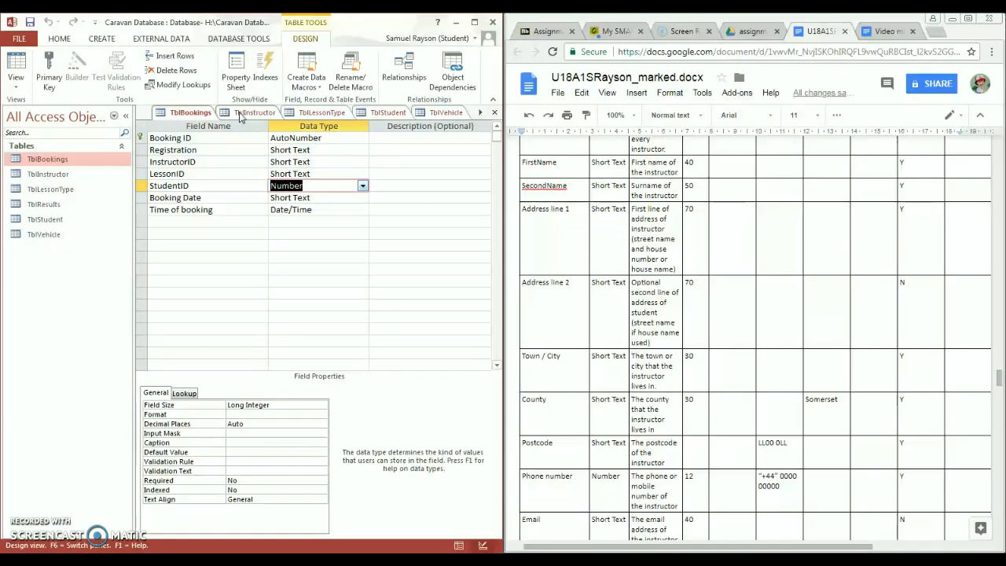
- Close the TblInstructor, TblLessonType, TblVehicle, TblStudent and TblResults table tabs
right_click(250, 114)
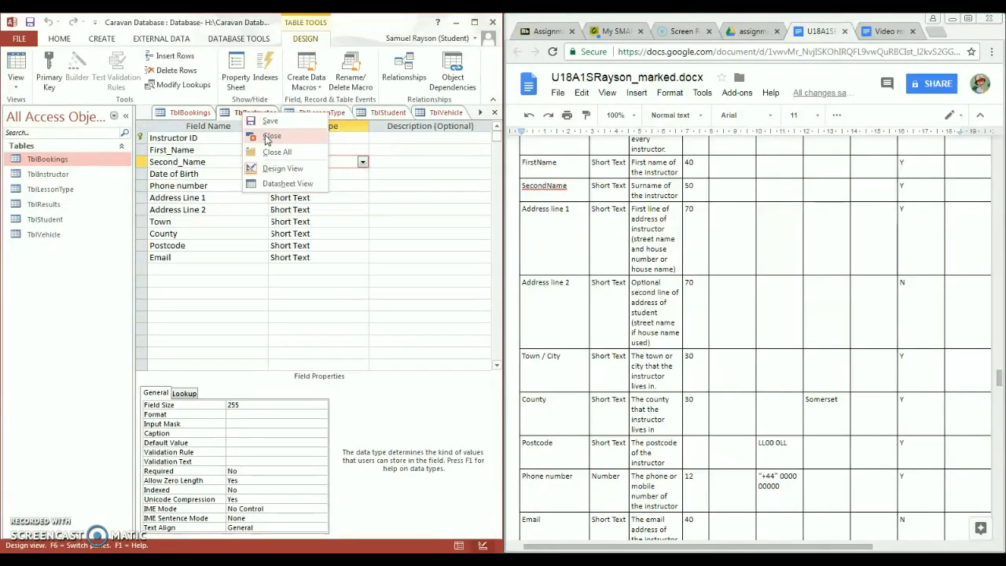
left_click(271, 135)
right_click(252, 115)
left_click(270, 140)
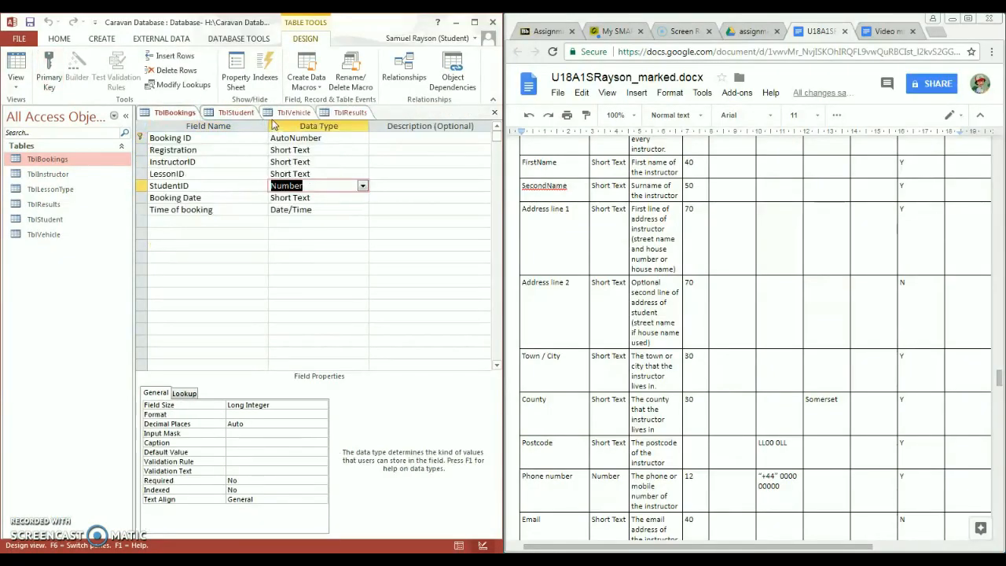
right_click(267, 115)
left_click(268, 136)
right_click(234, 116)
left_click(263, 136)
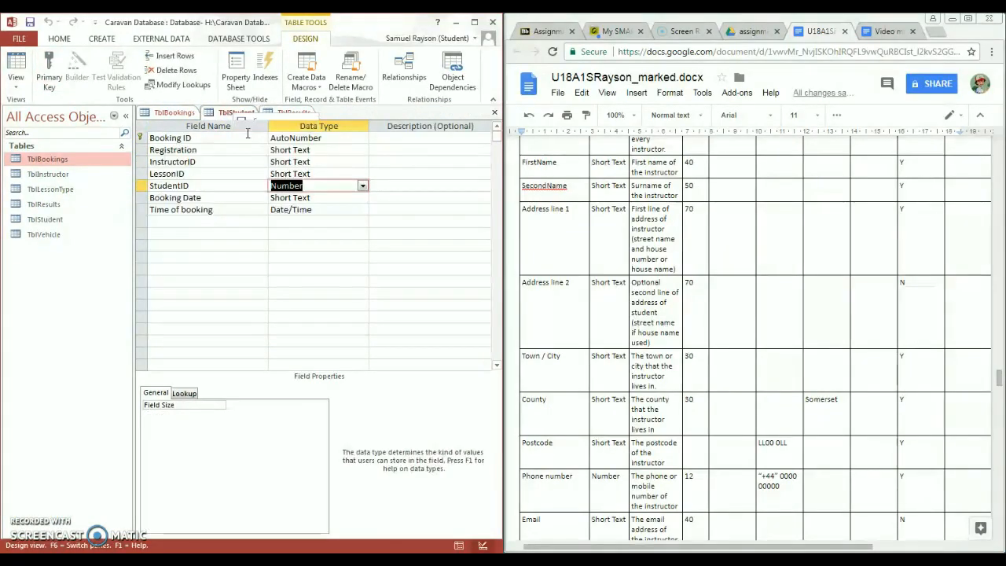
right_click(236, 114)
left_click(263, 136)
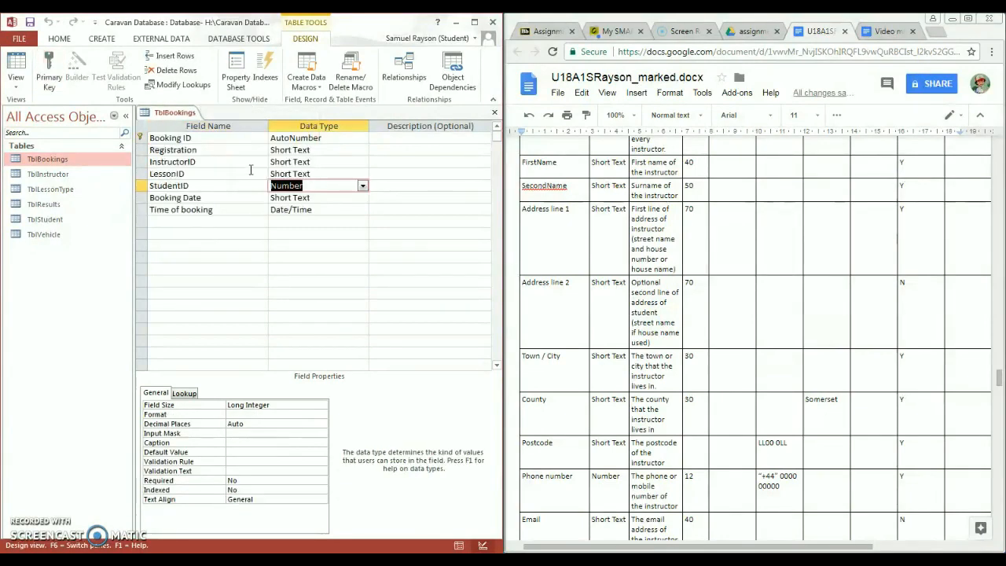
- Make StudentID a Lookup Wizard field using TblStudent's StudentID, First_Name, Second_Name and DateOfBirth
left_click(363, 186)
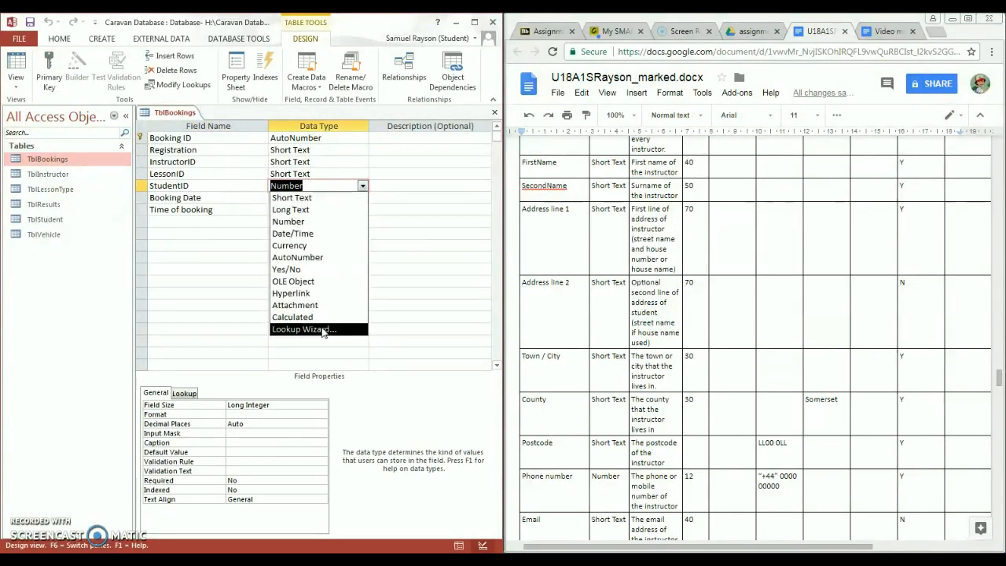
left_click(322, 330)
left_click(320, 319)
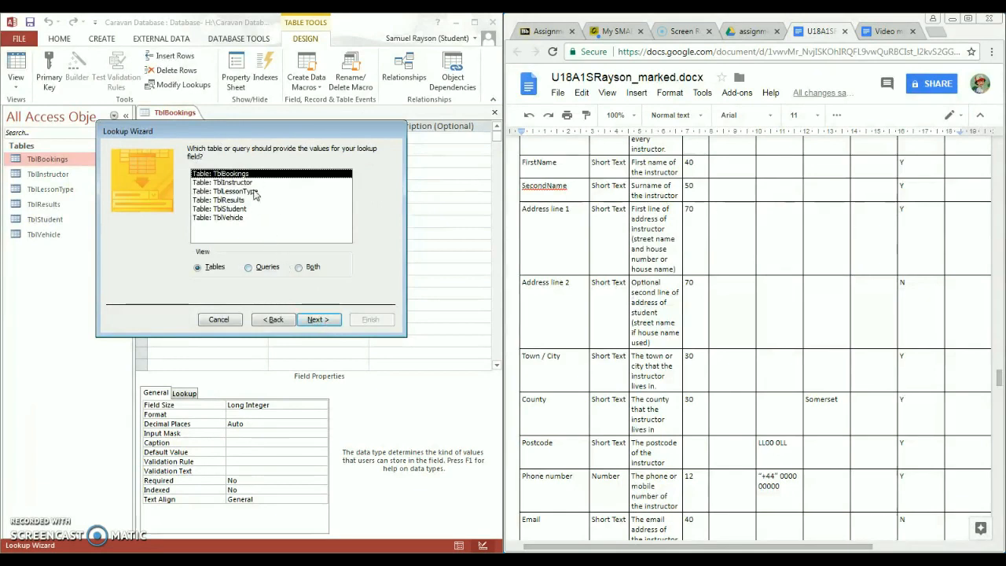
left_click(239, 209)
left_click(316, 322)
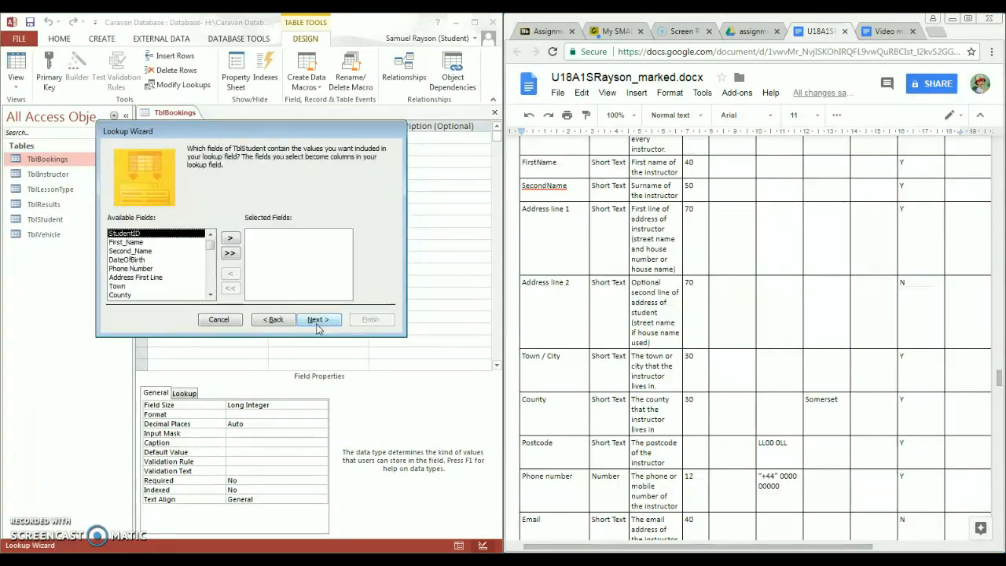
left_click(230, 237)
left_click(229, 237)
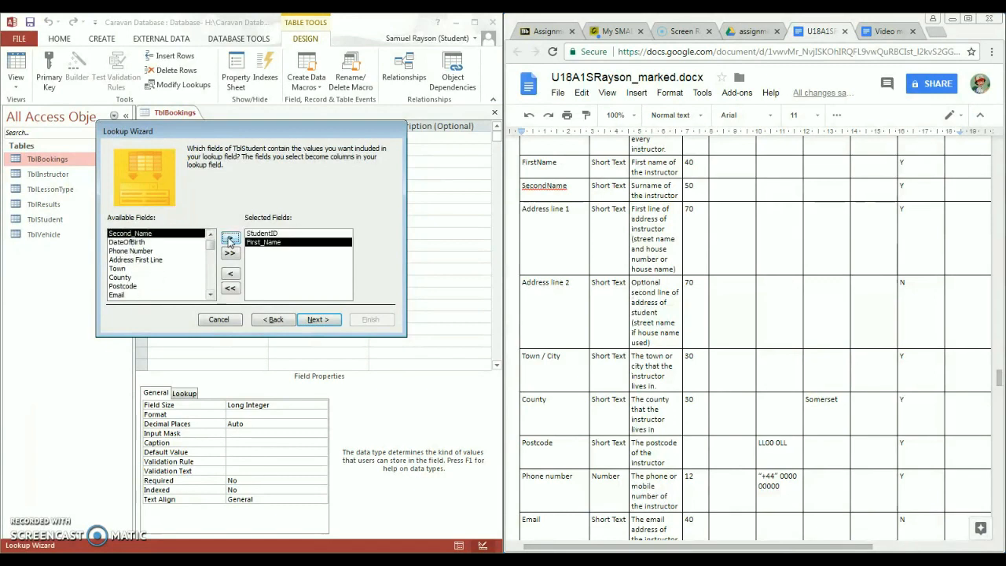
left_click(229, 237)
left_click(229, 237)
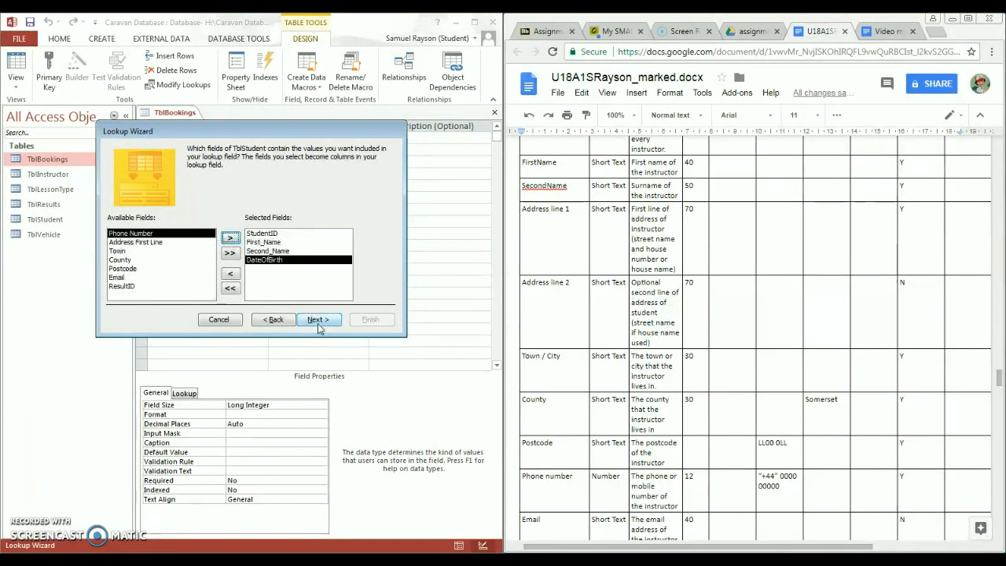
- Sort the lookup by StudentID, First_Name, Second_Name, then DateOfBirth
left_click(318, 322)
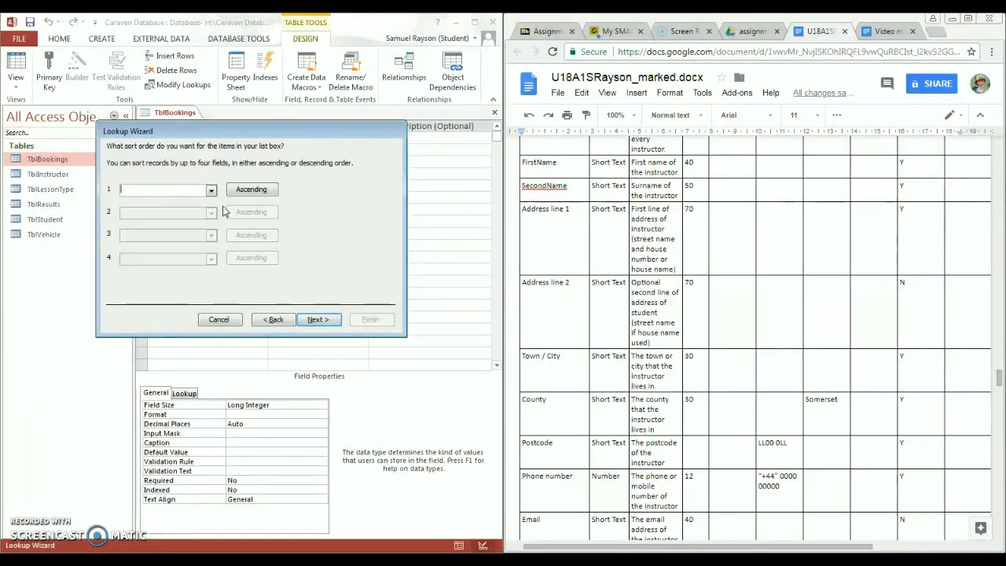
left_click(210, 190)
left_click(157, 211)
left_click(211, 212)
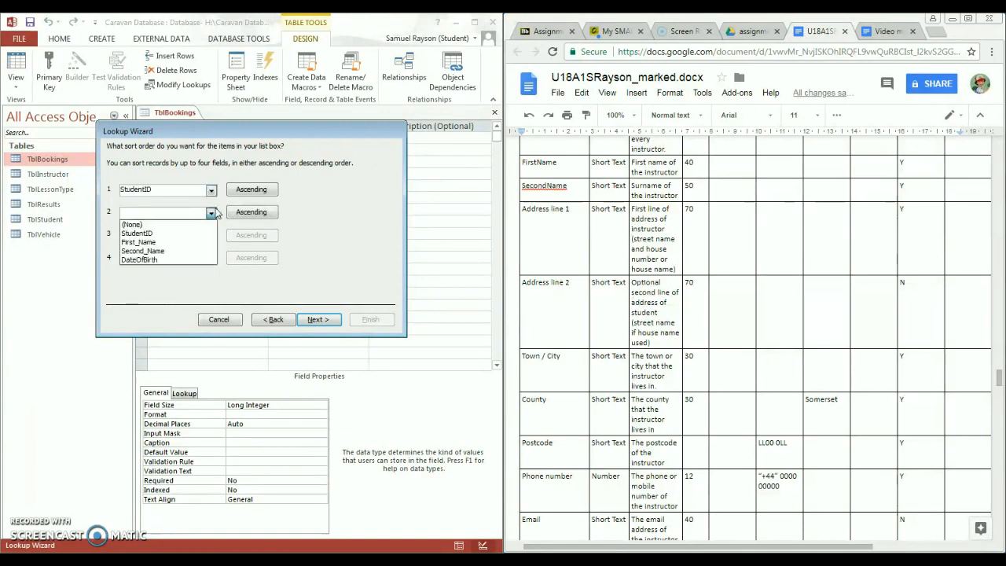
left_click(149, 242)
left_click(211, 235)
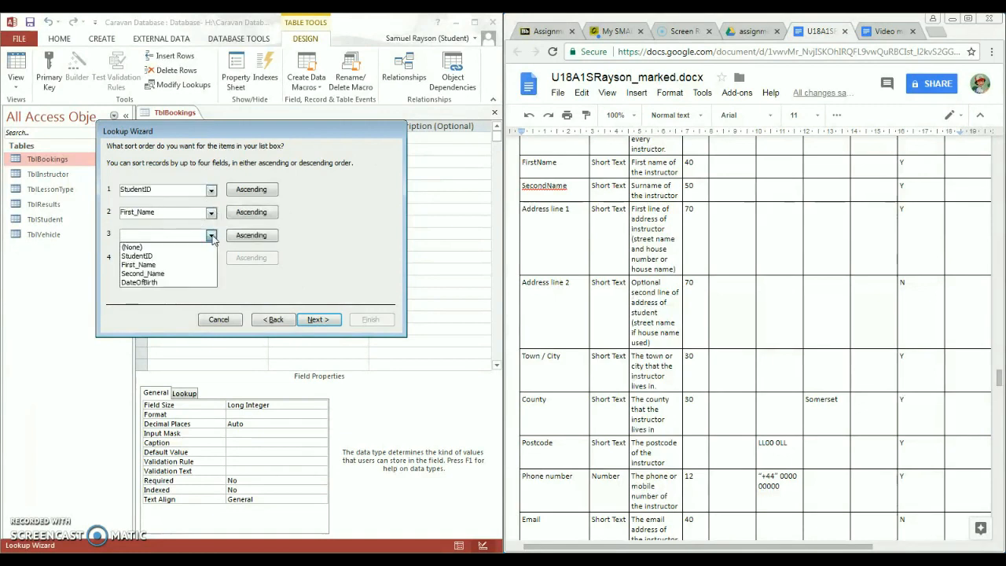
left_click(169, 273)
left_click(210, 259)
left_click(171, 305)
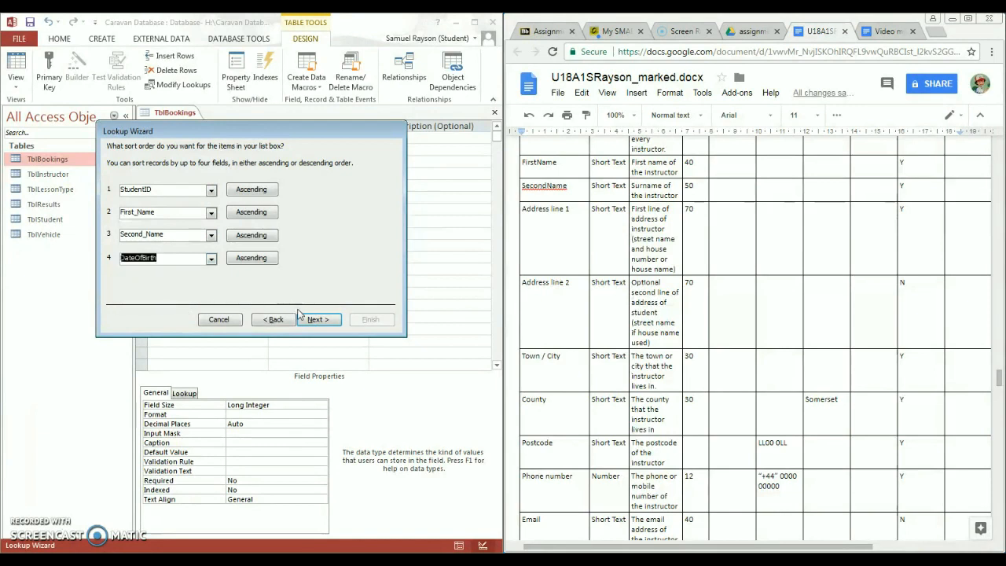
left_click(311, 319)
- Show the key column, enable data integrity with cascade delete, finish, and save the table
left_click(112, 196)
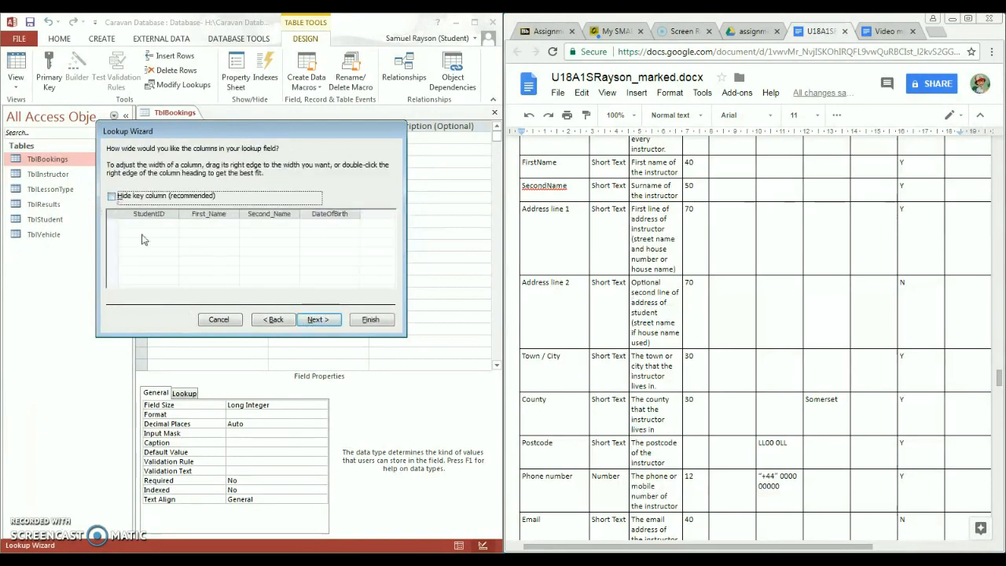
left_click(318, 319)
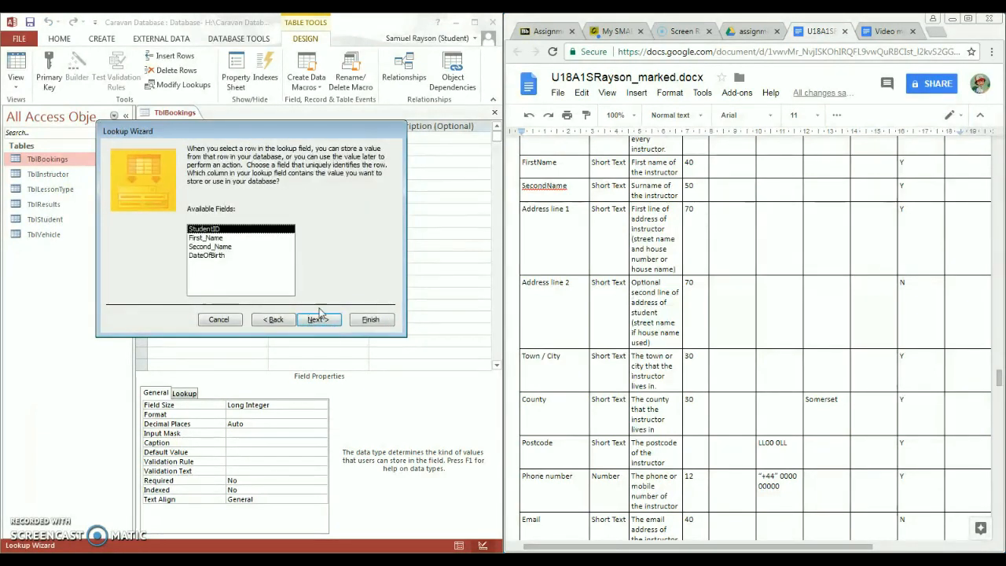
left_click(318, 317)
left_click(206, 189)
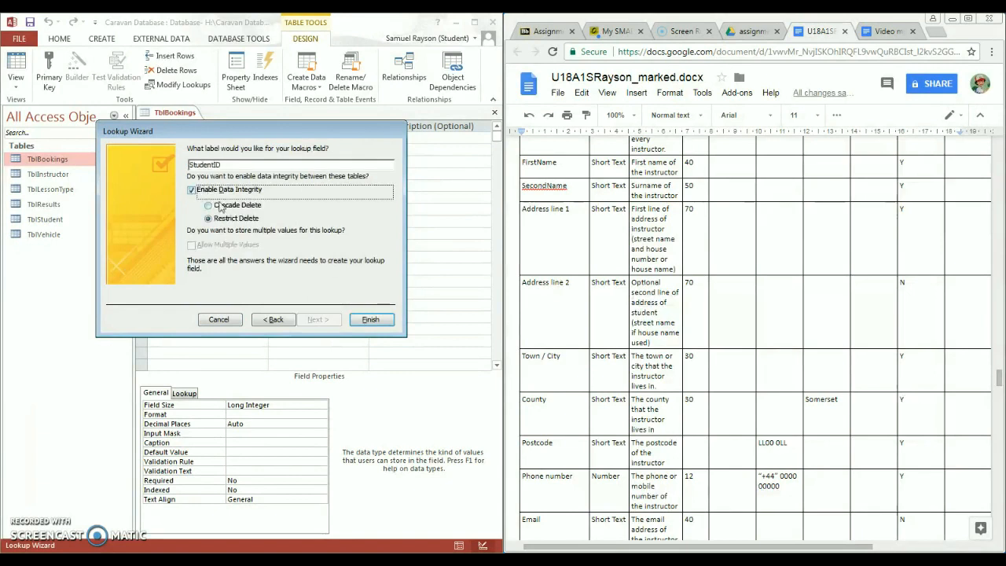
left_click(220, 206)
left_click(364, 322)
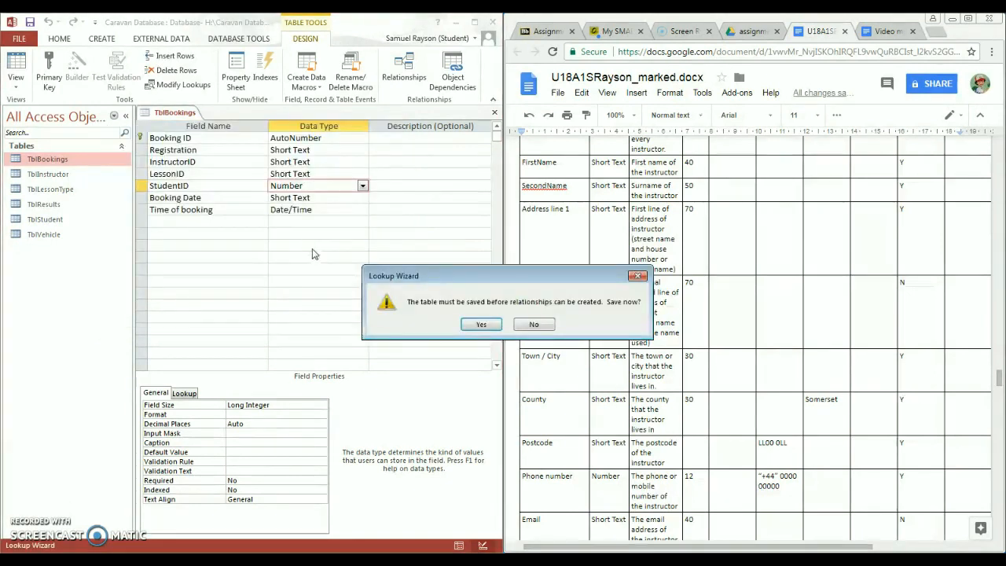
left_click(479, 325)
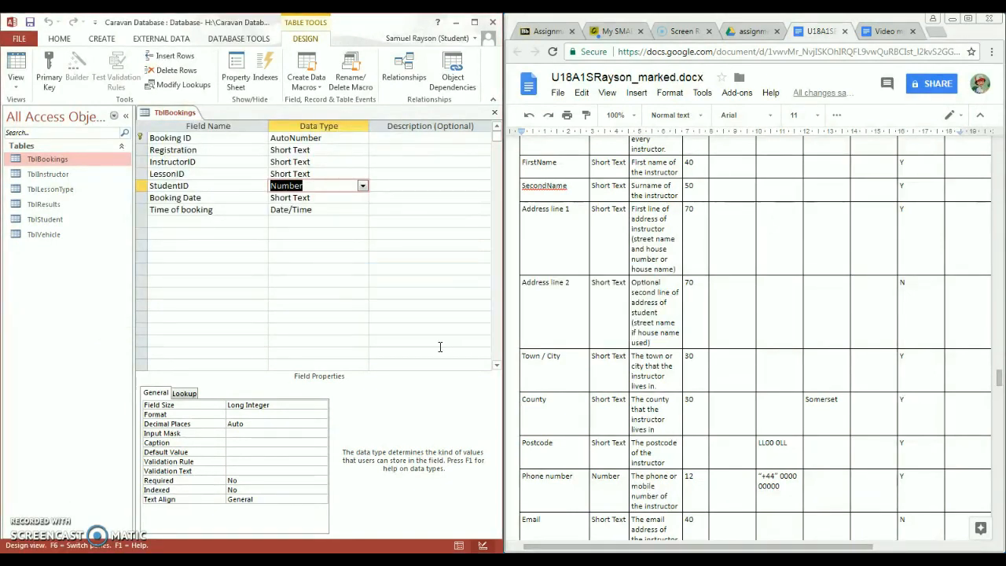
left_click(170, 269)
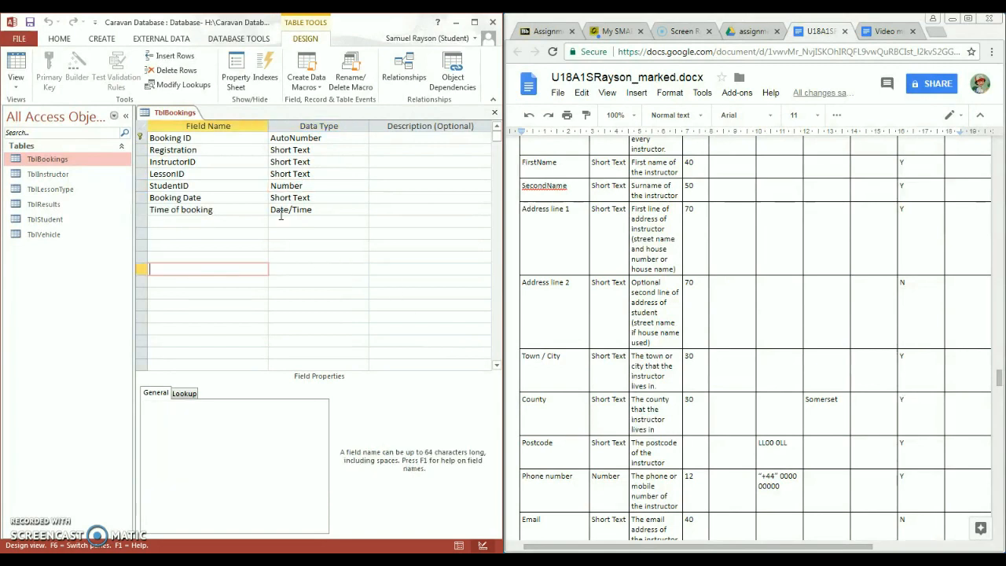
left_click(289, 186)
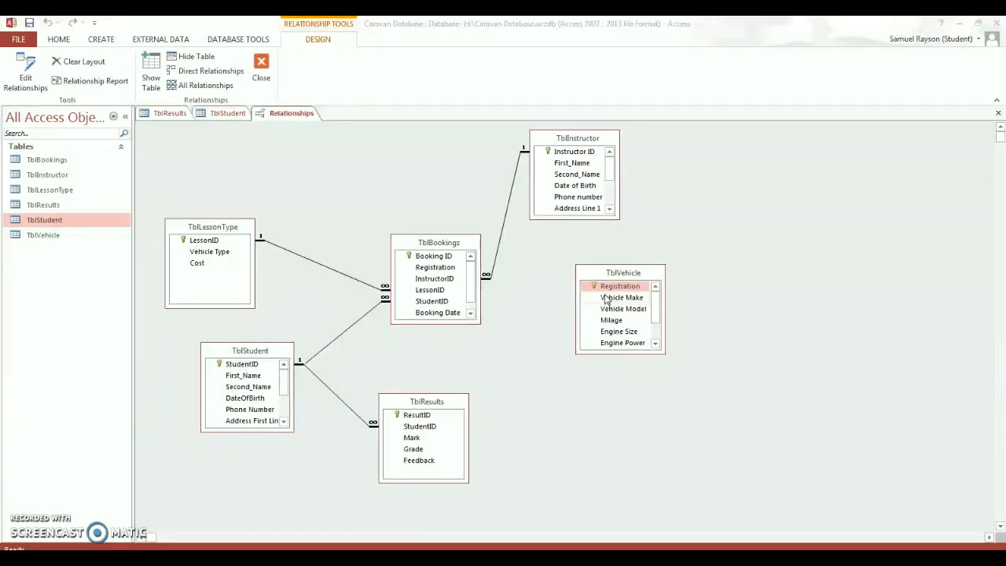
- Join TblBookings.Registration to TblVehicle.Registration with enforced integrity, cascade update and cascade delete
left_click_drag(460, 271, 608, 289)
left_click(482, 237)
left_click(477, 250)
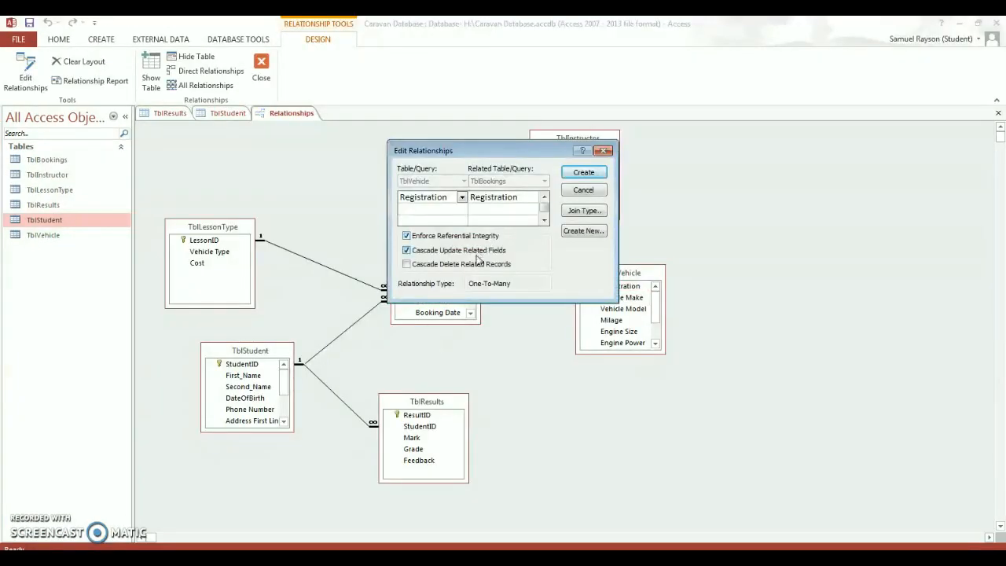
left_click(477, 265)
left_click(579, 172)
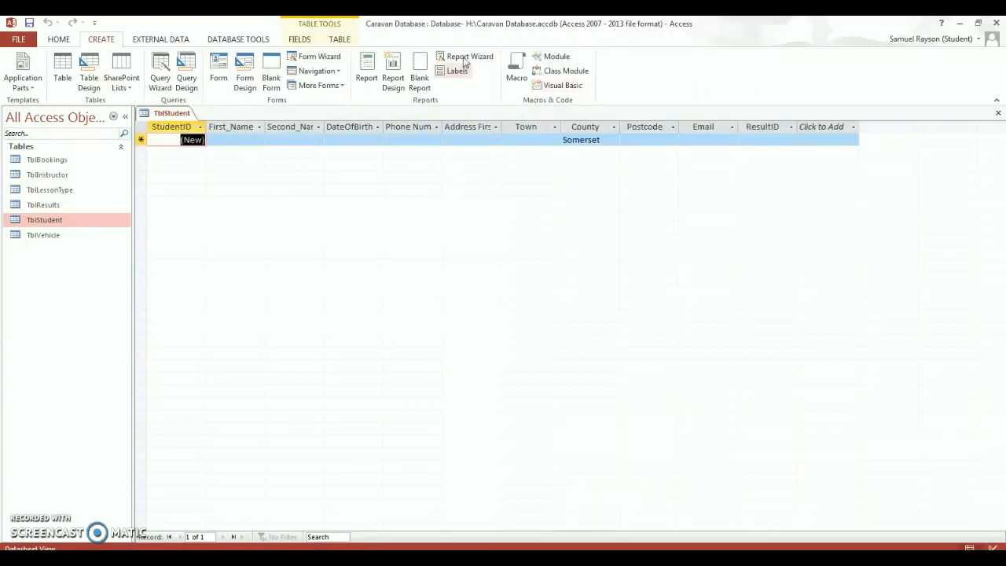
- Build a columnar TblStudent form from all its fields with the Form Wizard, then open Design View
left_click(311, 60)
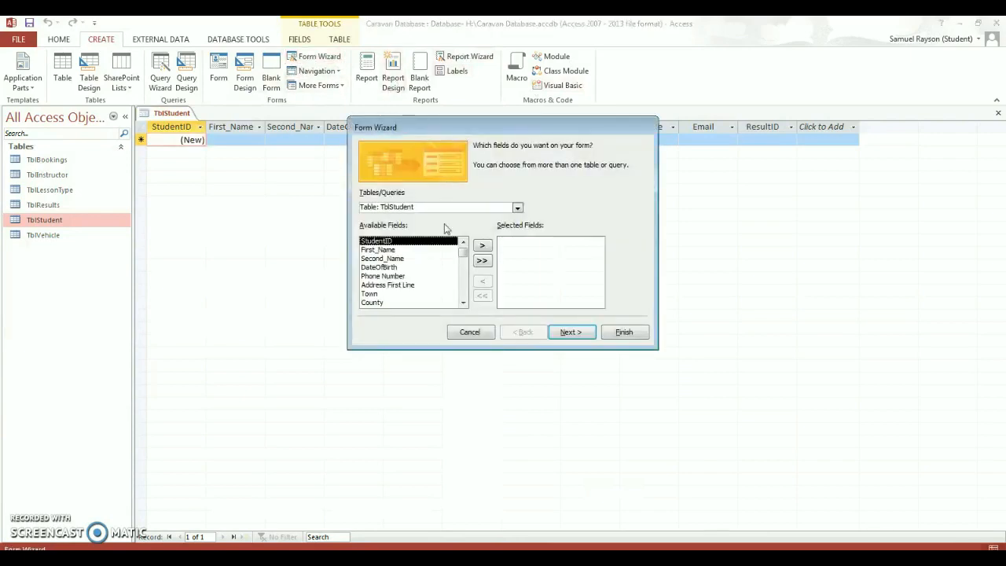
left_click(481, 260)
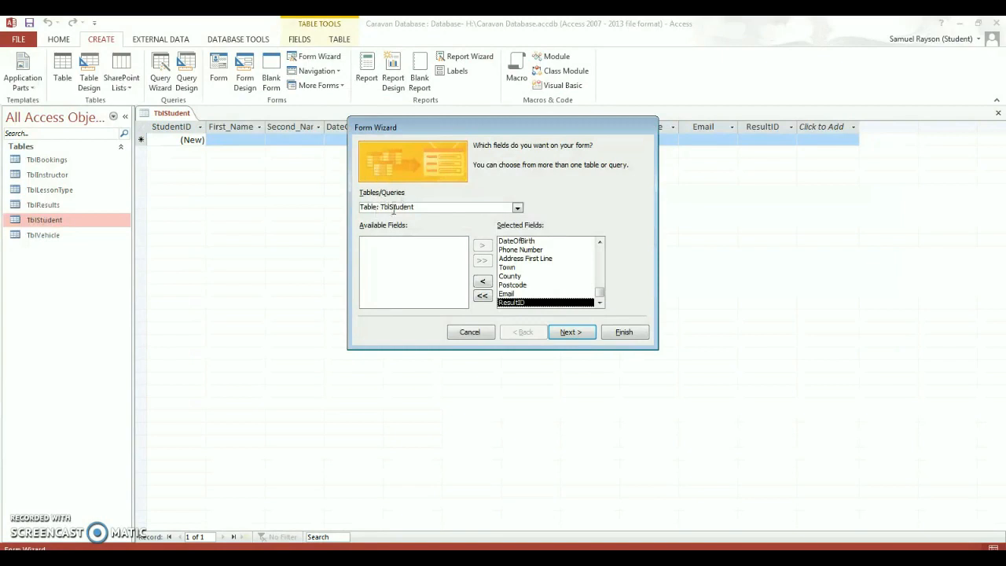
left_click(568, 332)
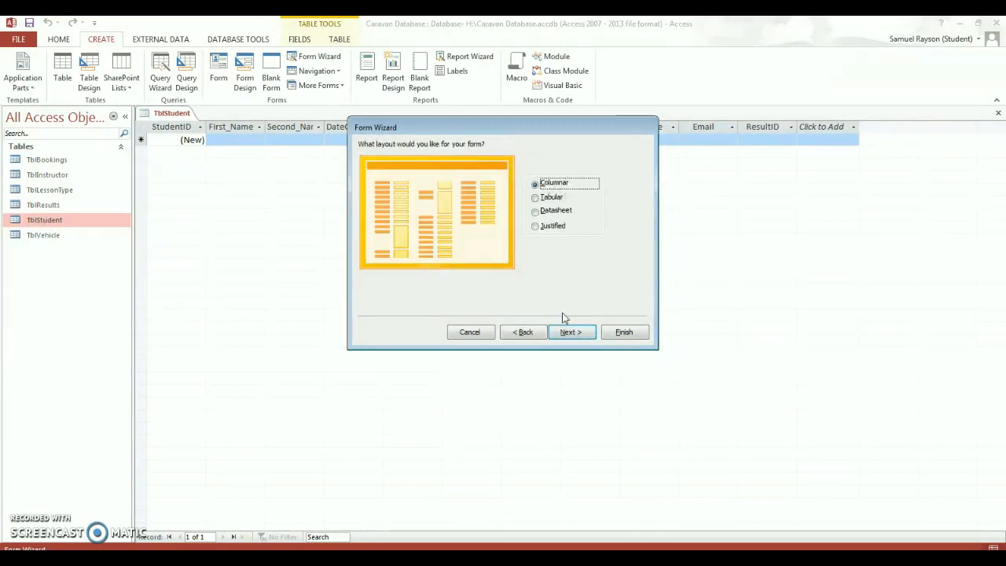
left_click(570, 331)
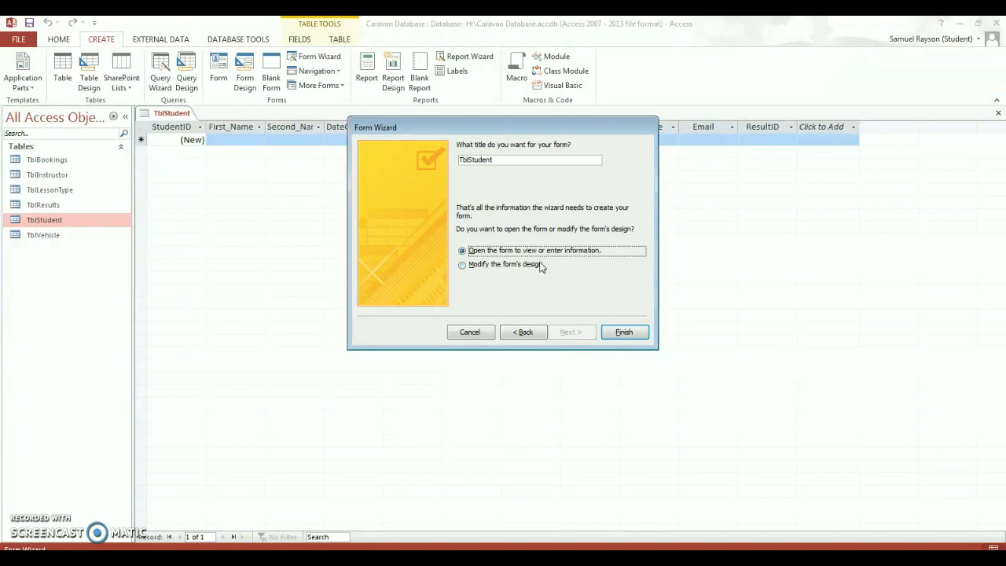
left_click(622, 333)
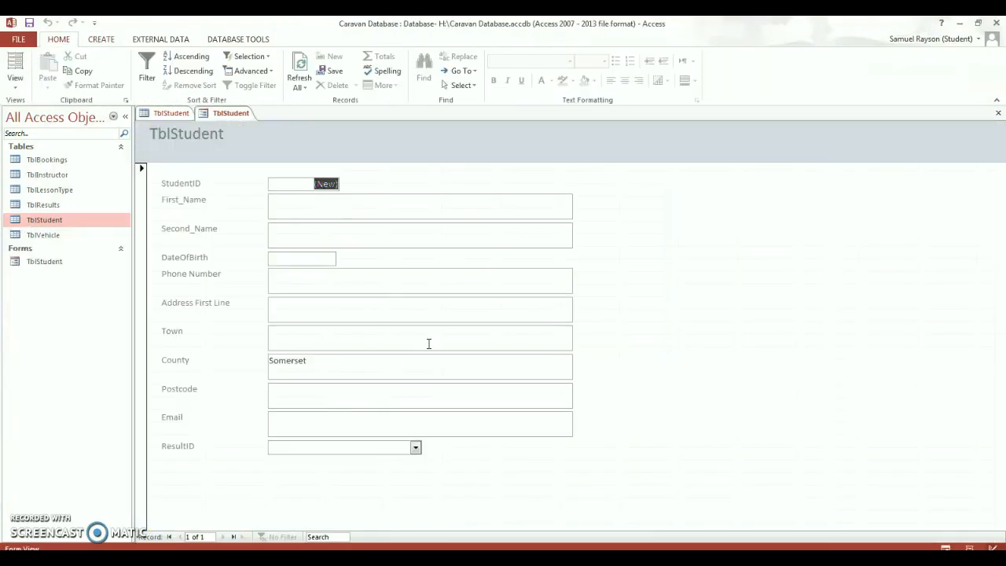
right_click(638, 259)
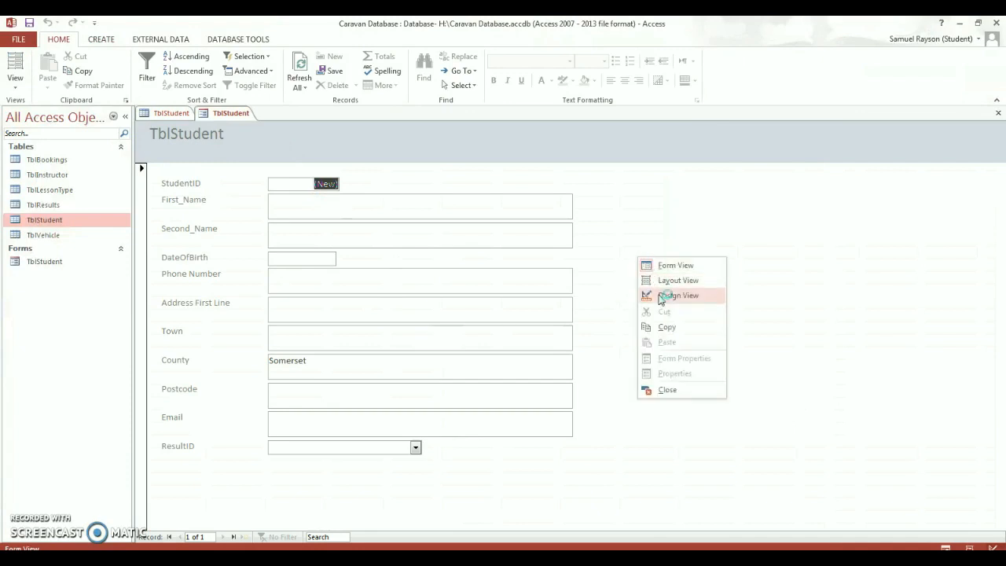
left_click(660, 295)
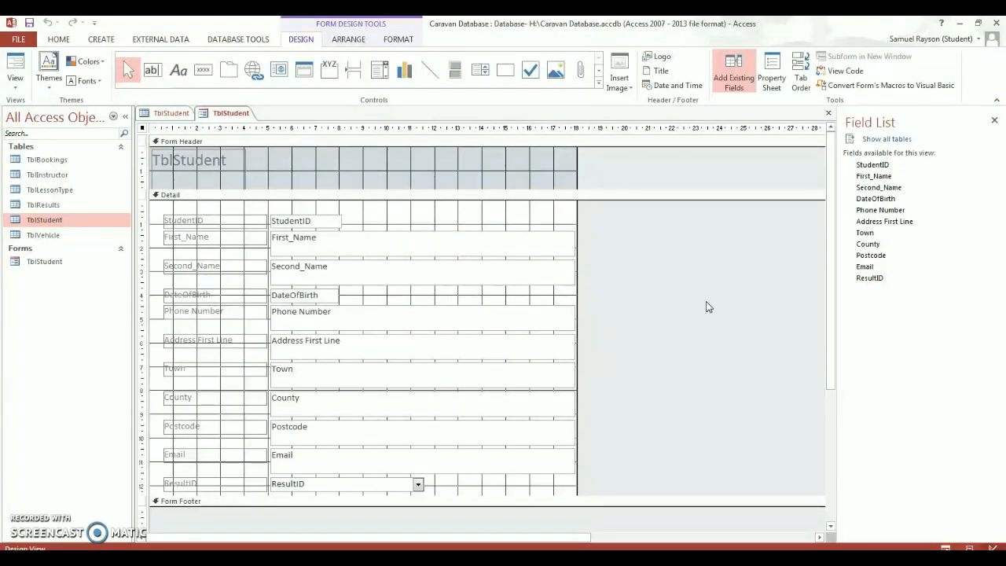
- Enlarge the form's design area and add a Find Next Record button below ResultID
scroll(706, 307, "down", 2)
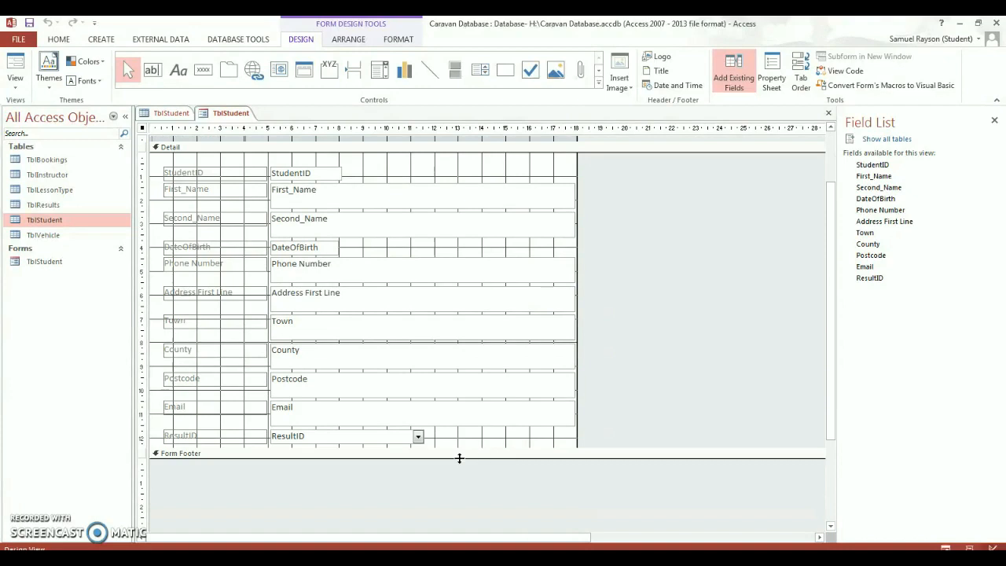
left_click_drag(465, 456, 467, 496)
left_click_drag(468, 454, 405, 418)
scroll(440, 464, "down", 3)
scroll(406, 415, "up", 1)
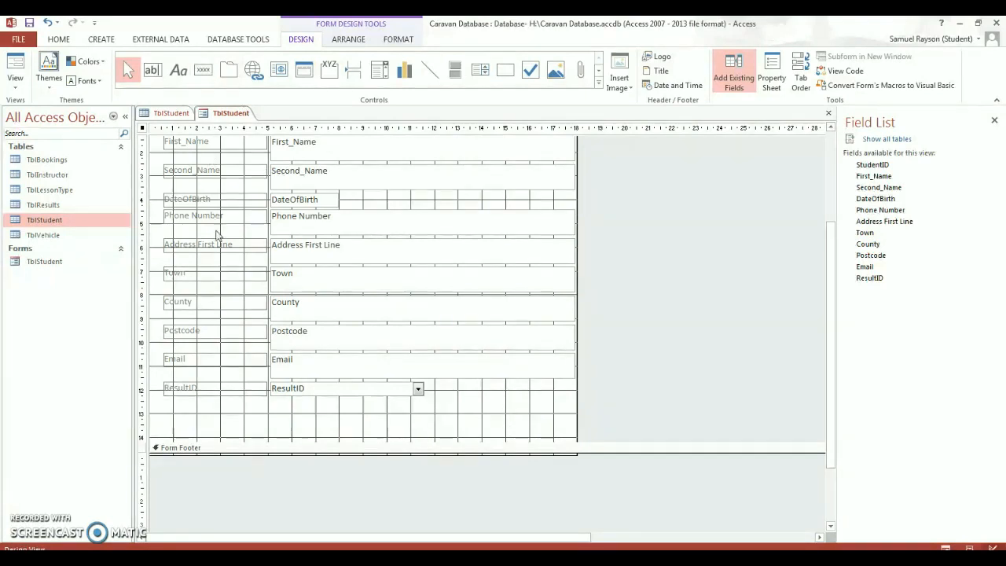
left_click(203, 70)
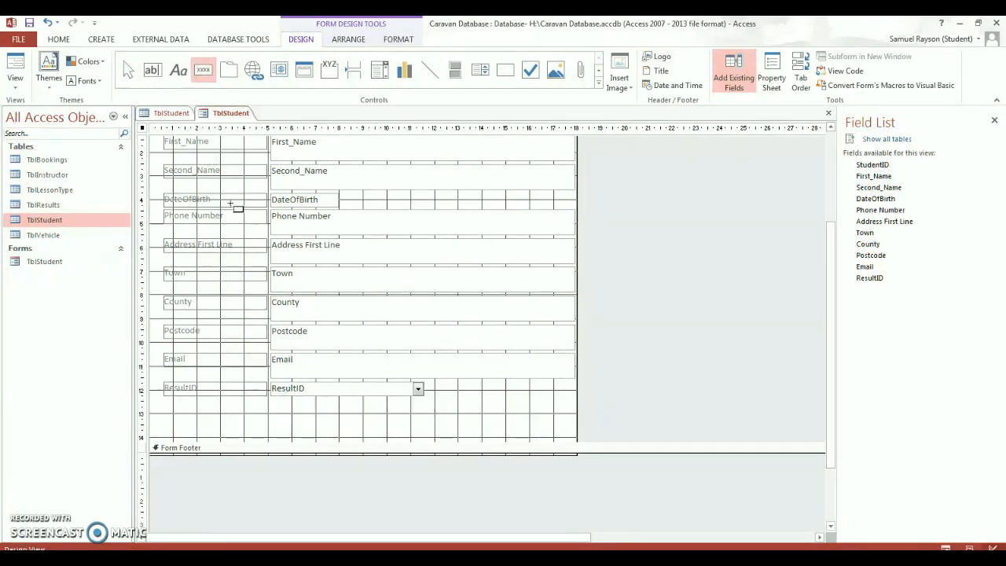
left_click_drag(245, 412, 290, 437)
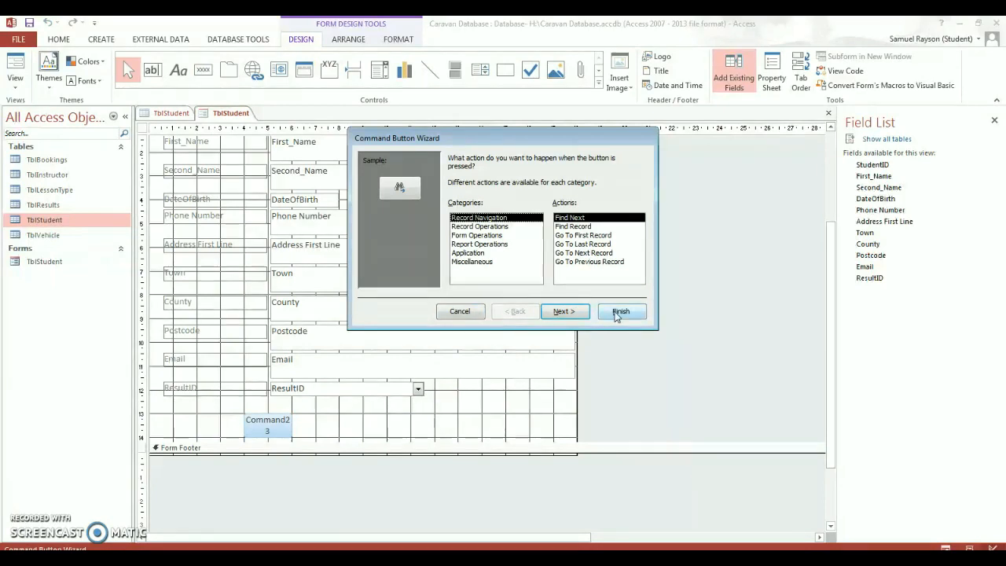
left_click(469, 311)
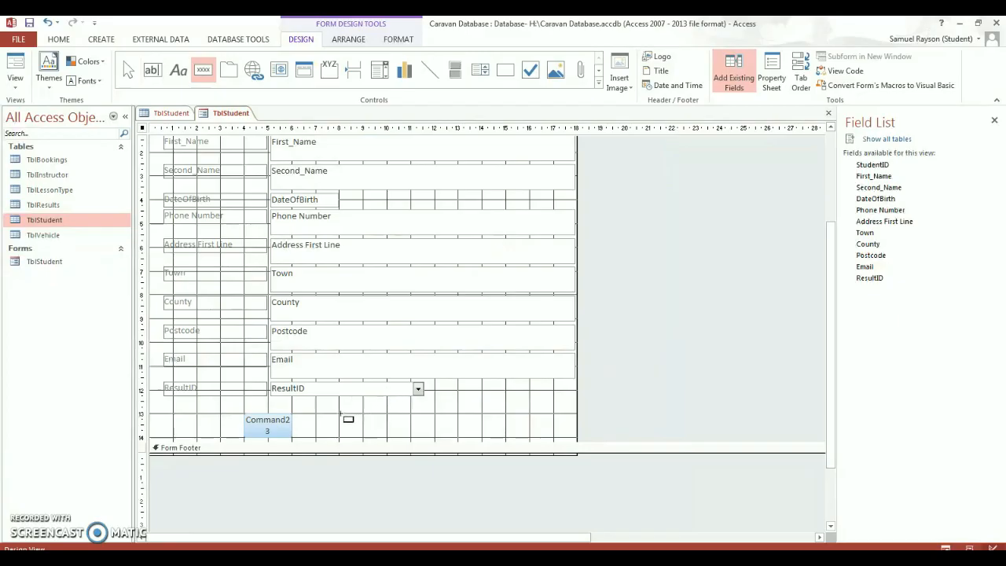
- Draw a blank button beside it, then save the form as FrmStudent and close it
left_click_drag(338, 412, 386, 437)
left_click(453, 317)
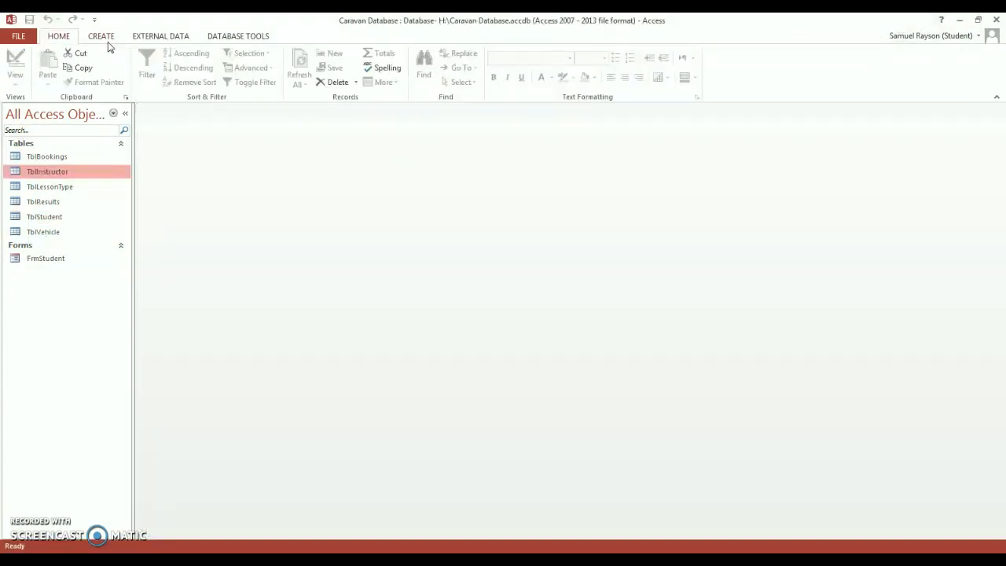
left_click(104, 37)
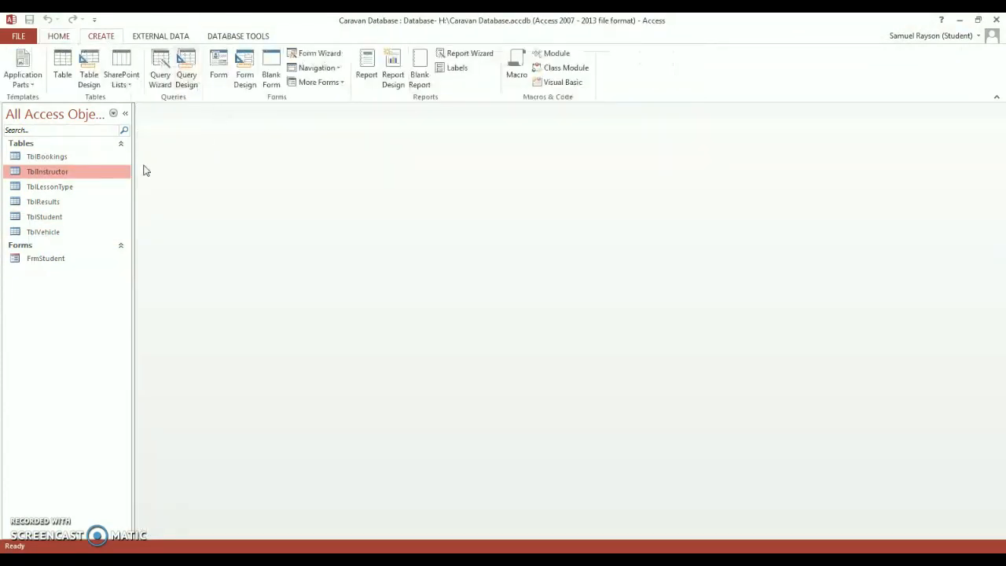
- Create a blank design form, widen it, and place blank button Command0 at the top-left
left_click(238, 90)
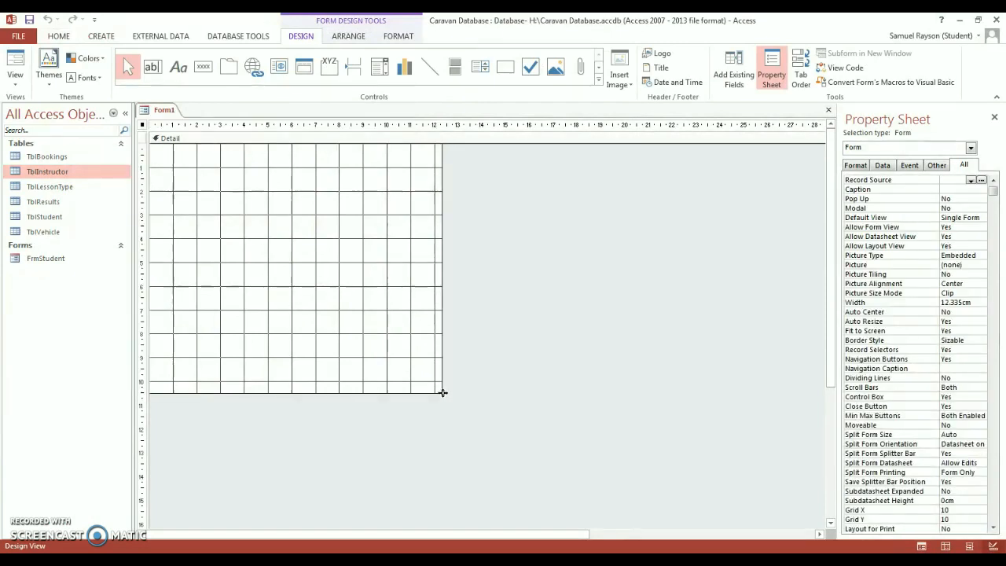
left_click_drag(443, 390, 631, 472)
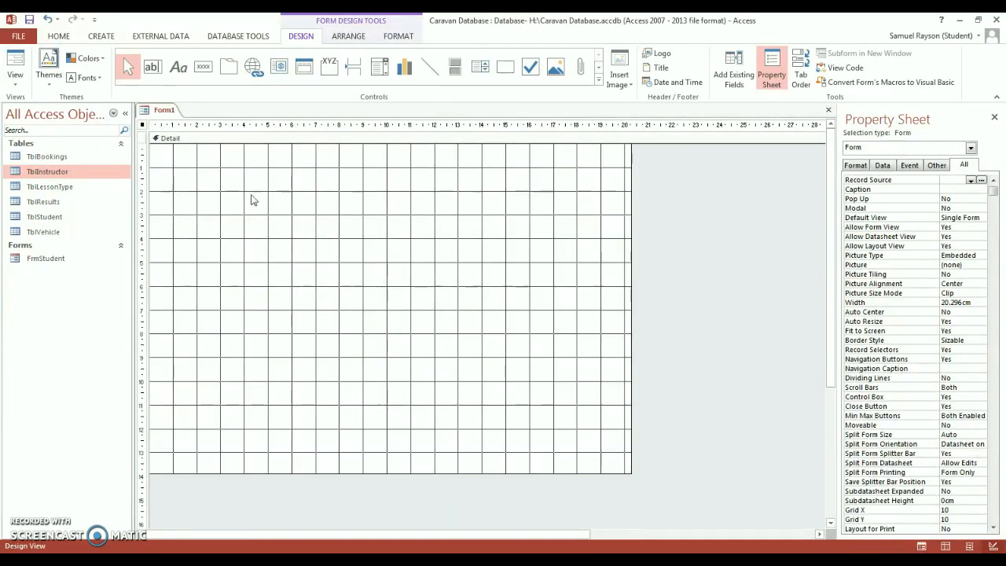
left_click(203, 67)
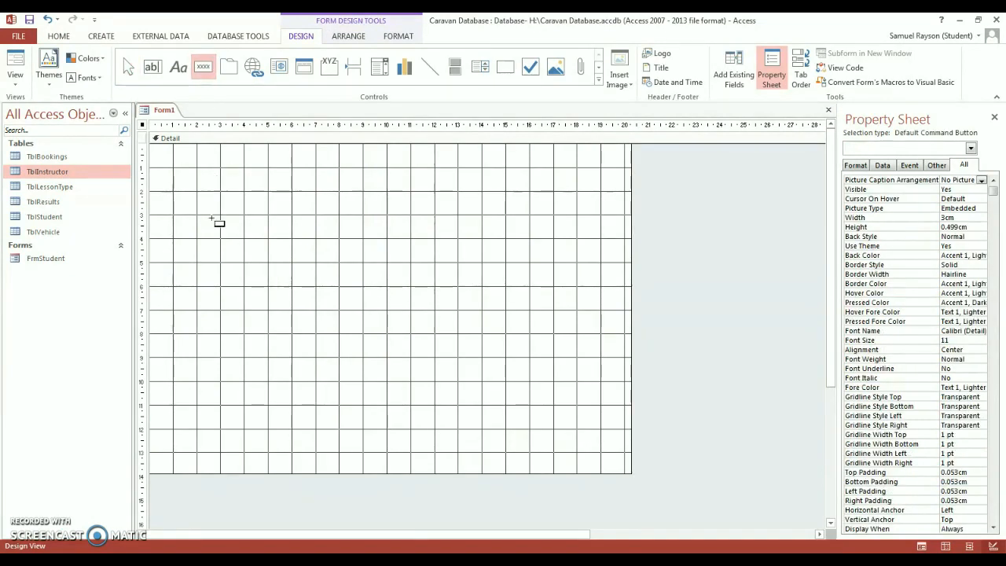
left_click_drag(200, 191, 268, 213)
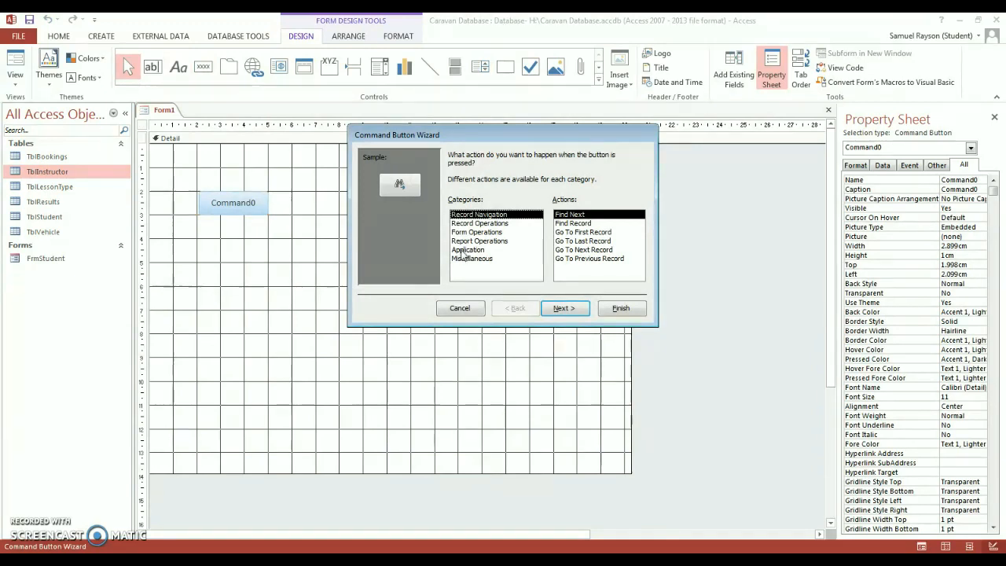
left_click(461, 309)
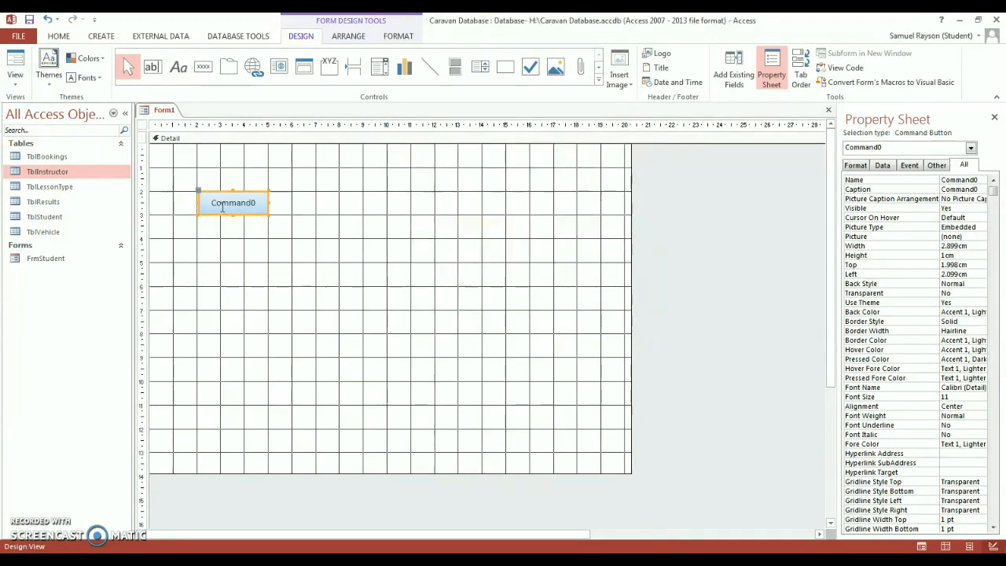
left_click(271, 245)
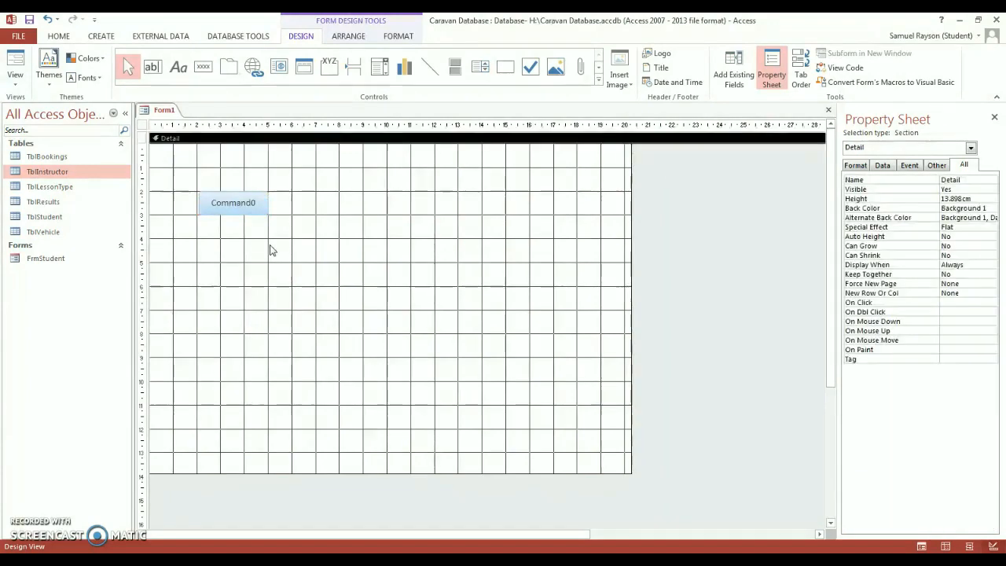
- Draw blank buttons Command1, Command2 and a large Command3, cancelling each wizard
left_click(199, 69)
left_click_drag(197, 240, 271, 263)
left_click(462, 309)
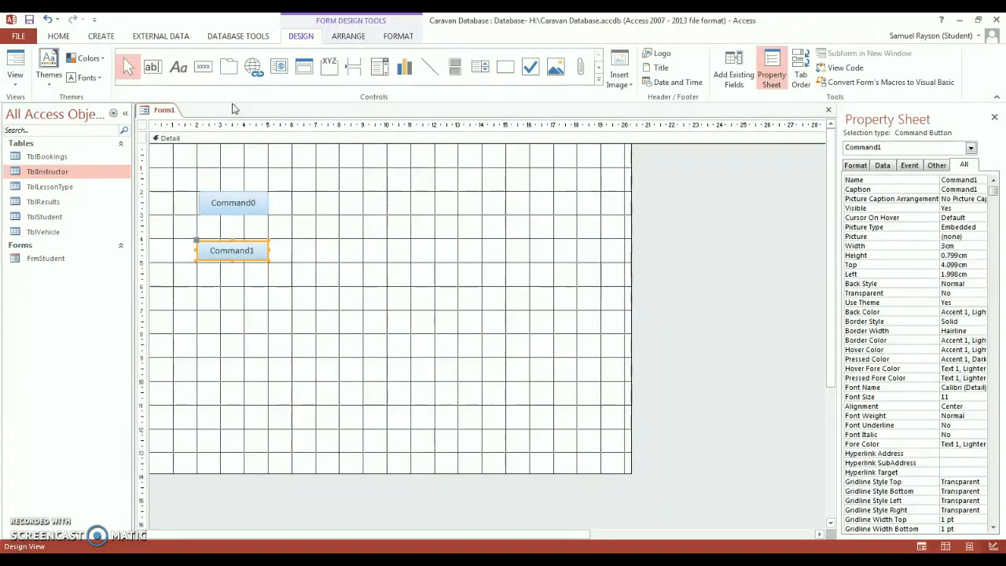
left_click(203, 67)
mouse_move(214, 302)
left_mouse_down()
mouse_move(281, 339)
mouse_move(273, 327)
left_mouse_up()
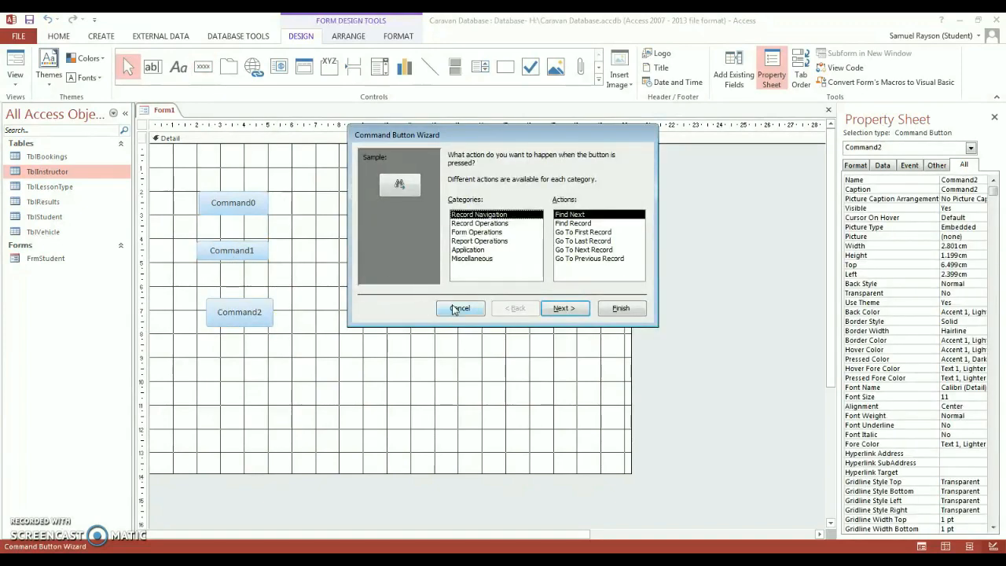
left_click(454, 309)
left_click(203, 67)
left_click_drag(346, 293, 464, 355)
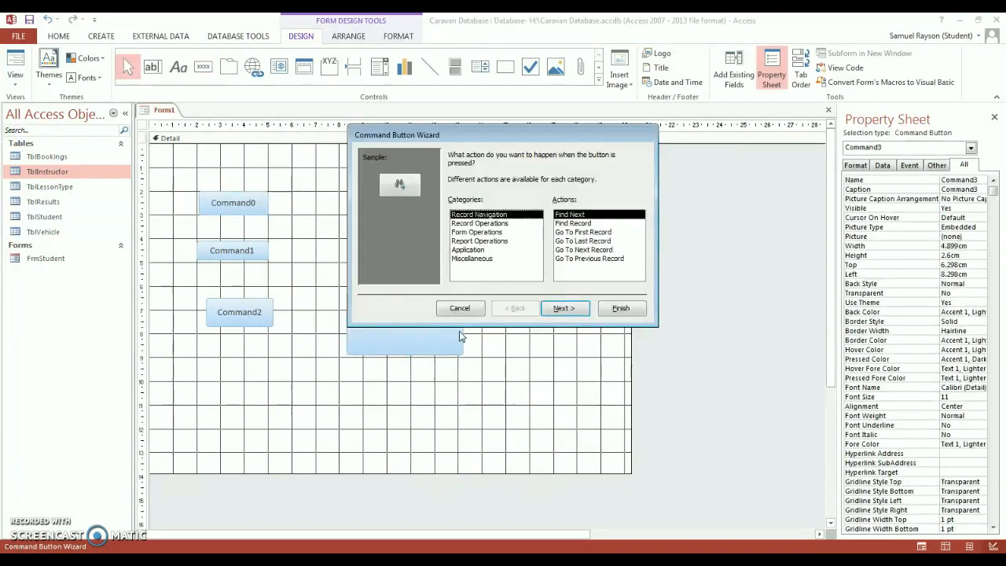
left_click(461, 308)
- Draw blank buttons Command4 and a small Command5, then start editing Command5's caption
left_click(202, 67)
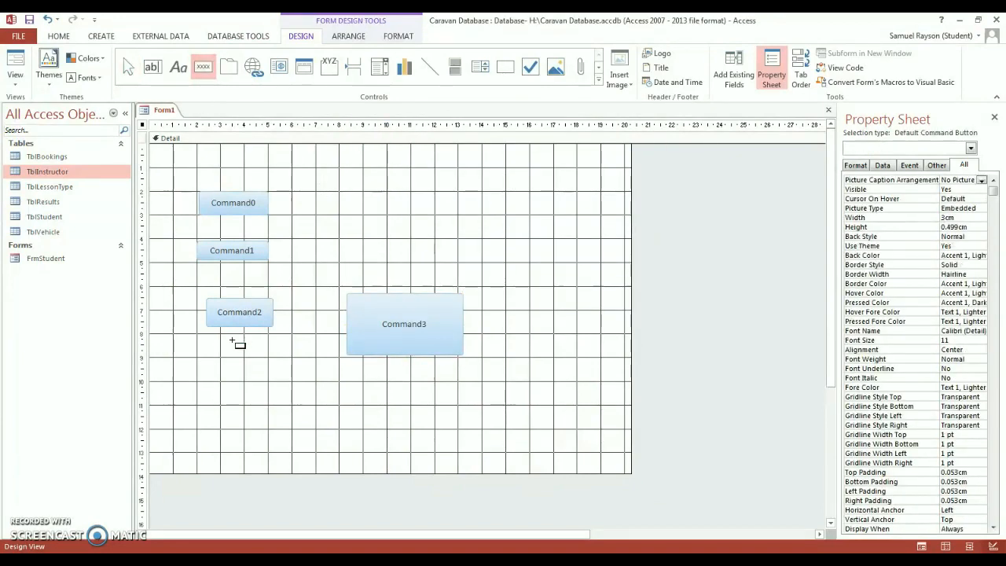
left_click_drag(233, 354, 314, 396)
left_click(459, 308)
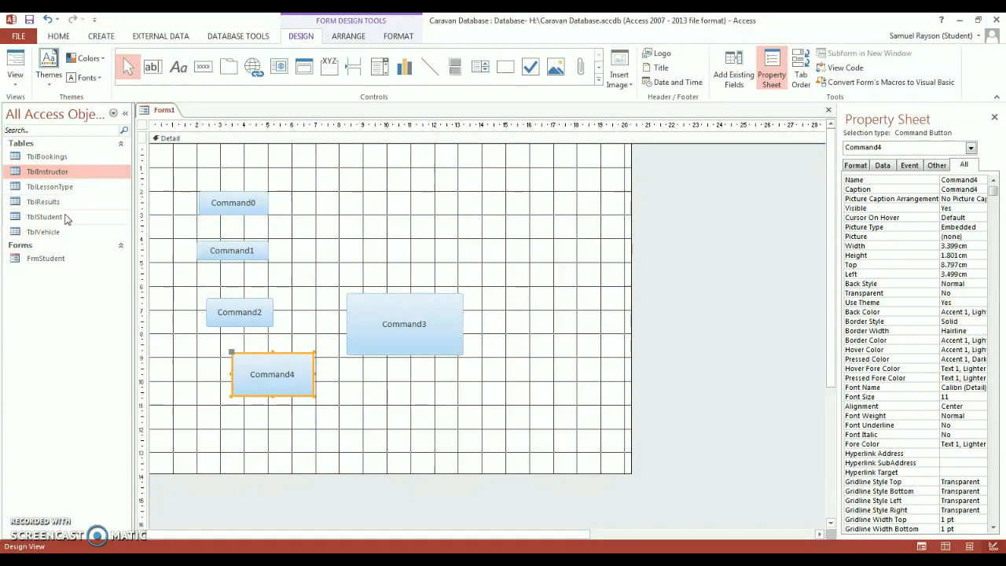
left_click(202, 67)
left_click_drag(331, 194, 372, 217)
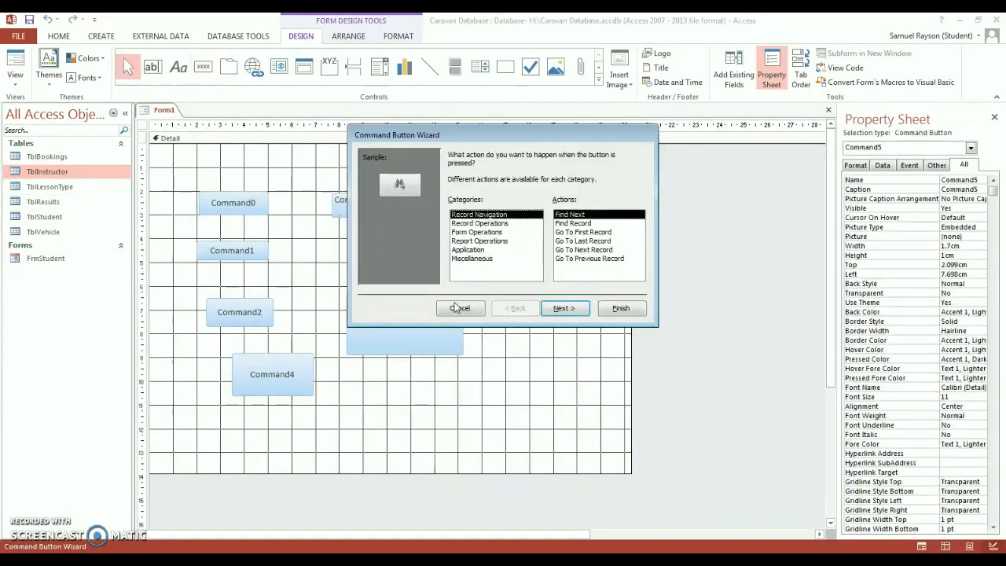
left_click(460, 308)
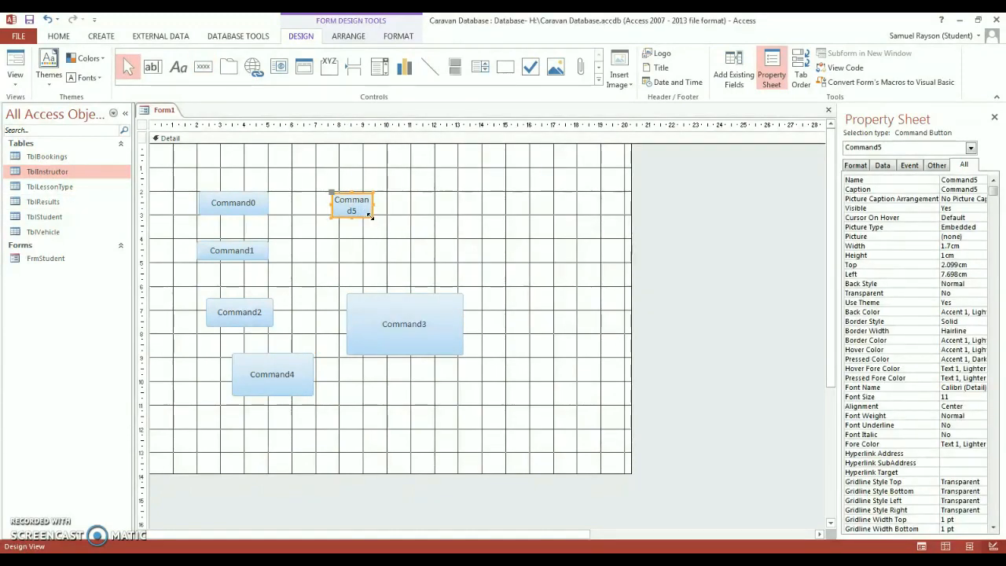
left_click(371, 211)
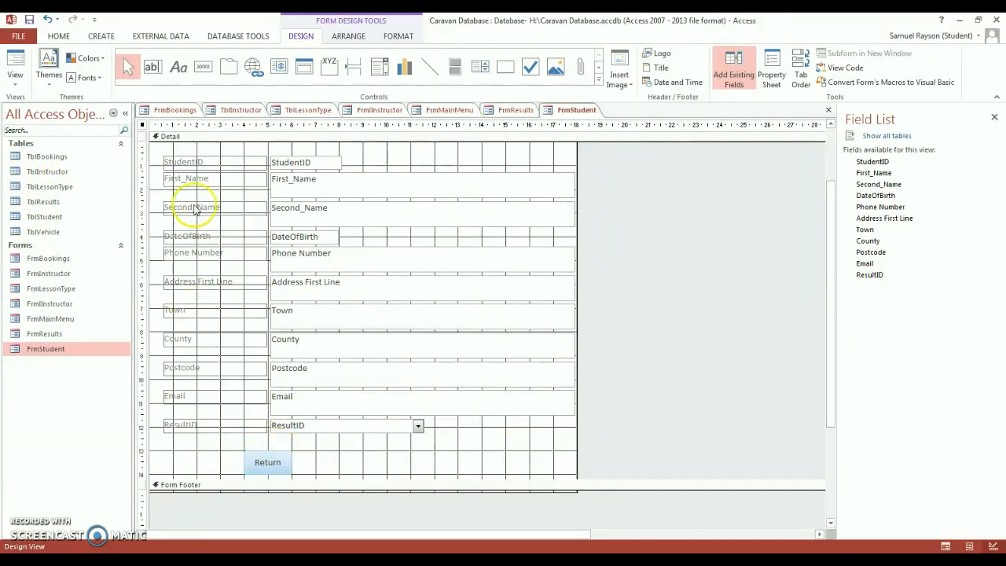
- Add a Save Record button with a text caption right of Return, making it slightly taller
left_click(203, 66)
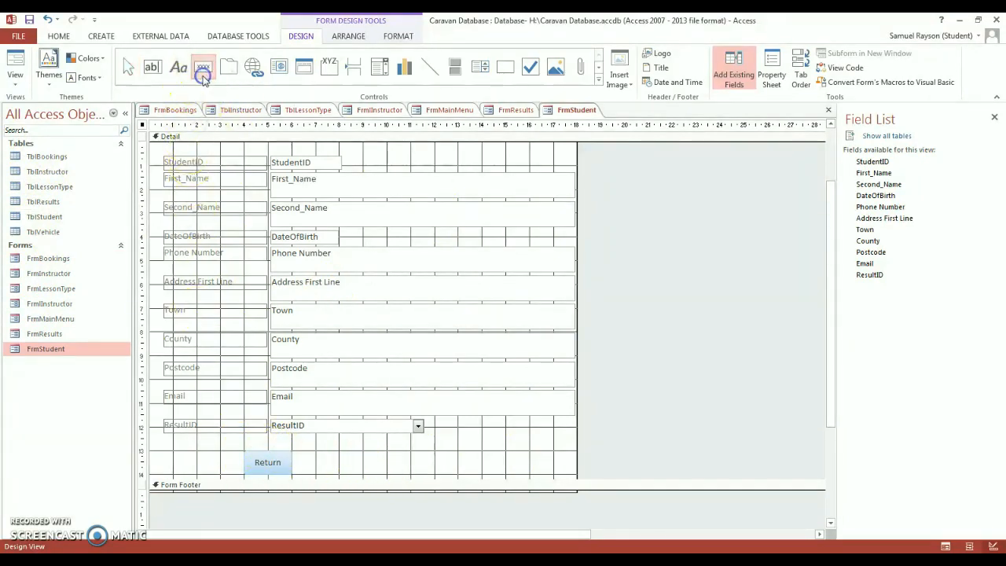
left_click(339, 450)
left_click_drag(338, 450, 386, 474)
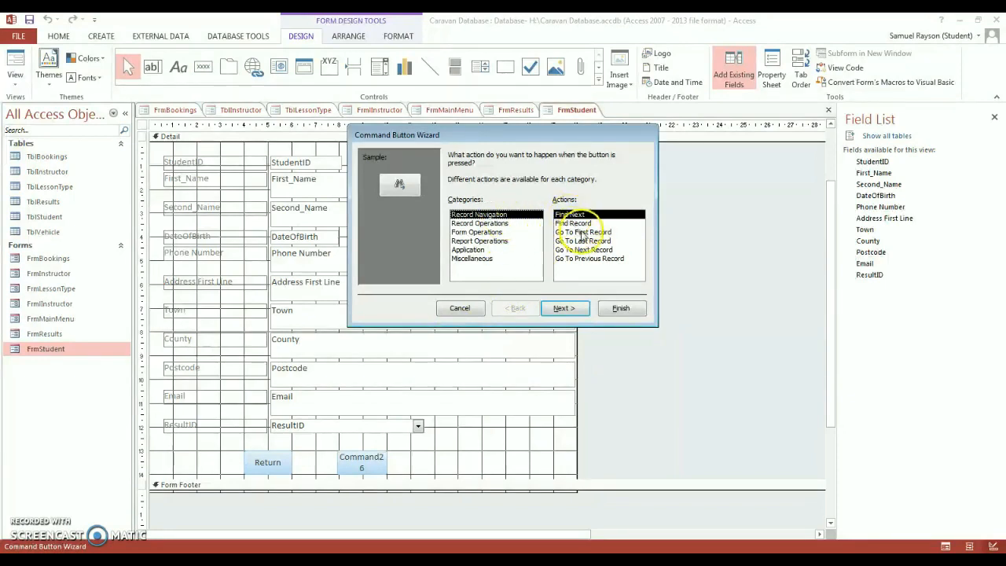
left_click(501, 224)
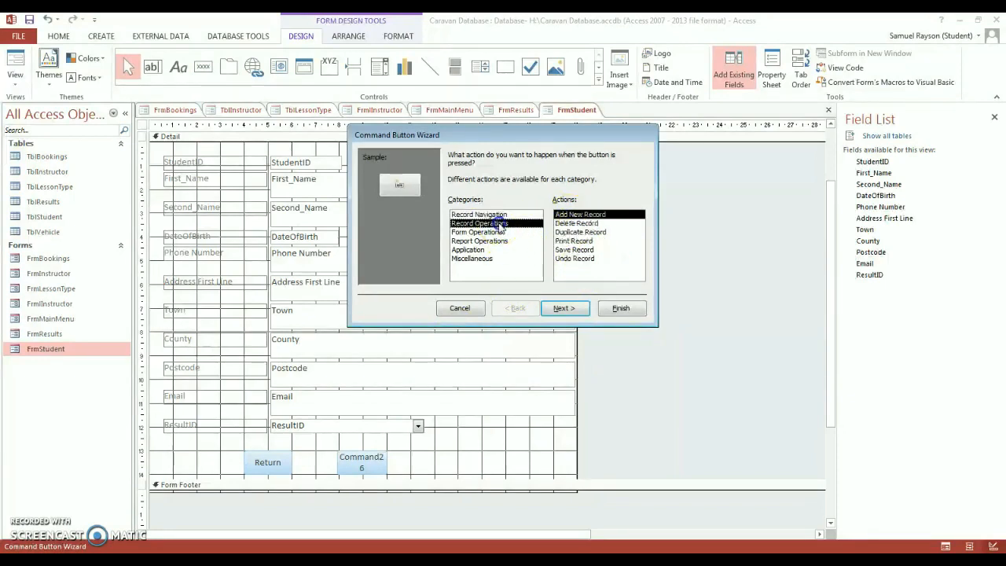
left_click(590, 250)
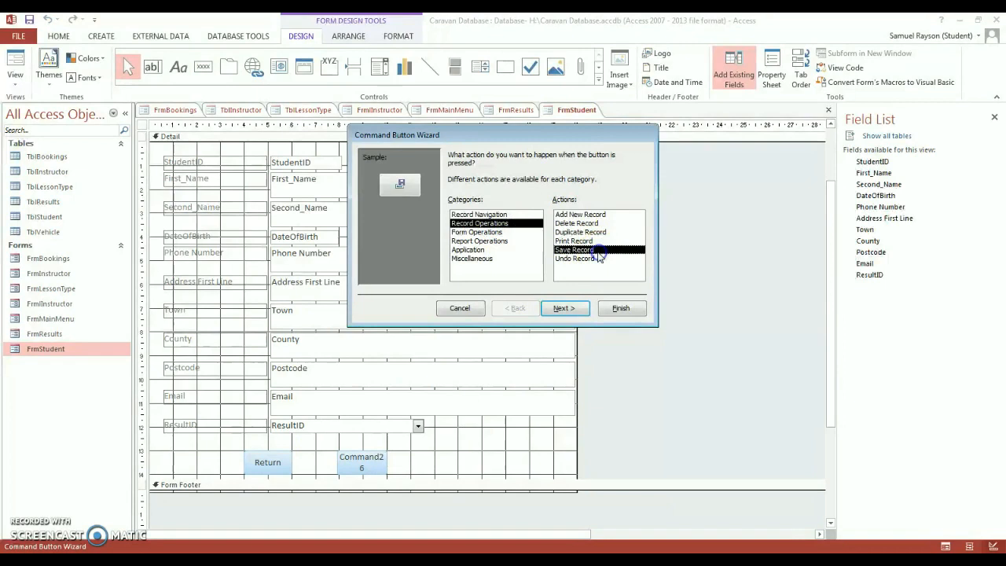
left_click(576, 308)
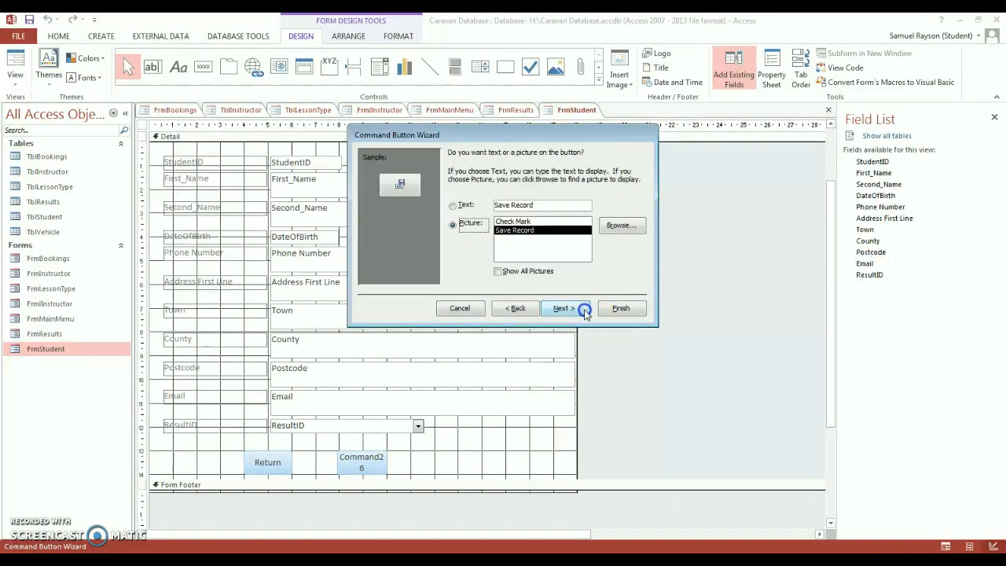
left_click(452, 205)
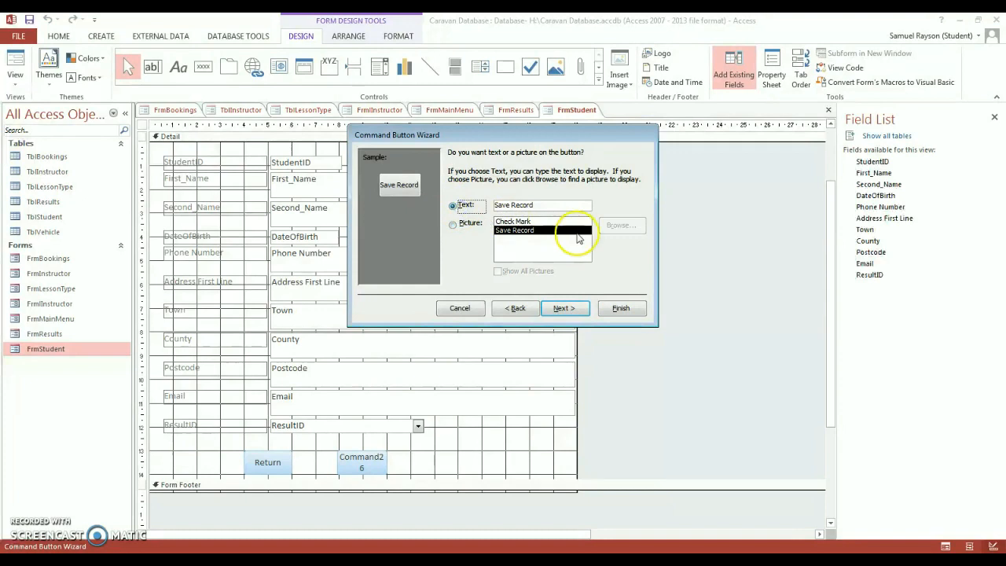
left_click(575, 308)
left_click(621, 307)
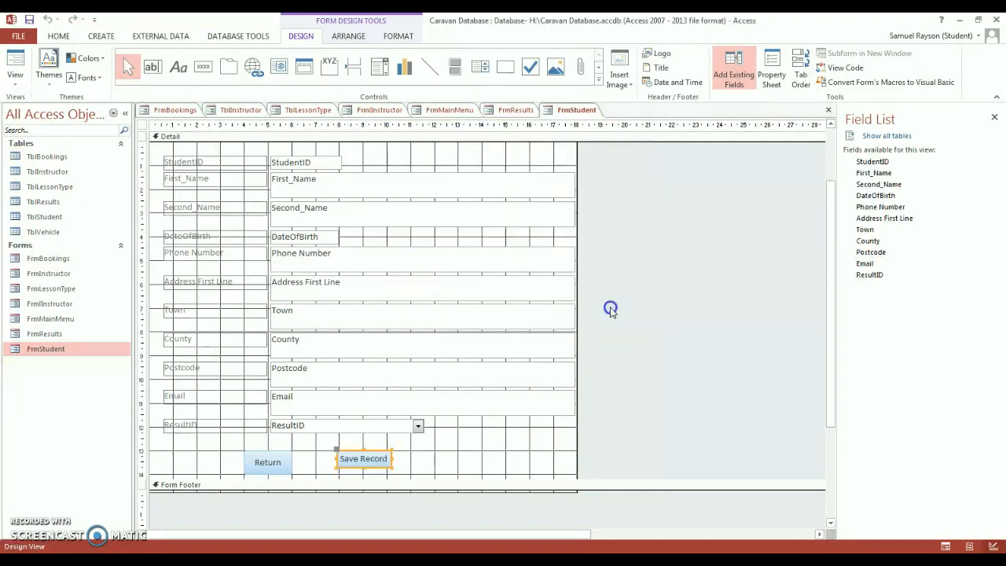
left_click(364, 470)
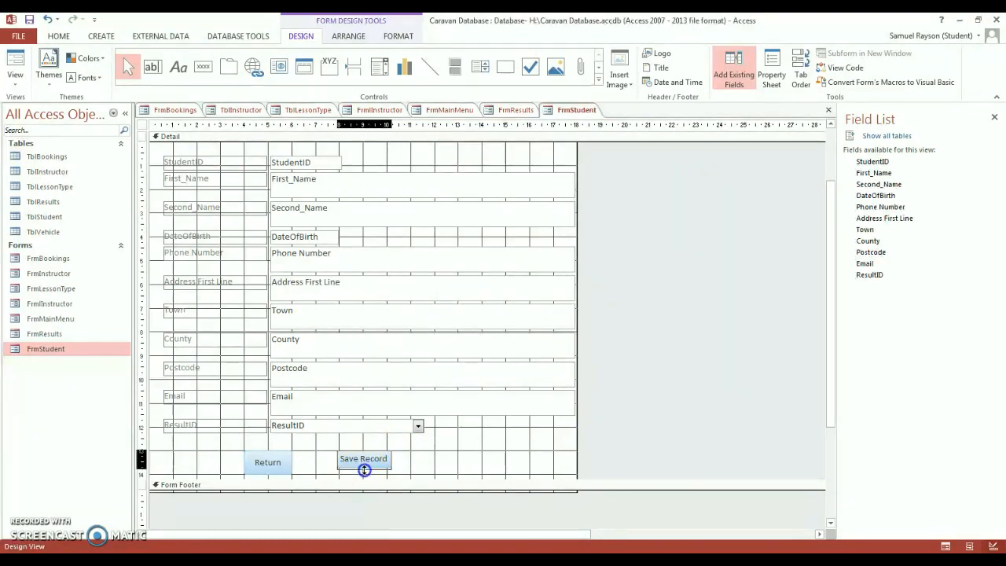
left_click_drag(366, 472, 366, 473)
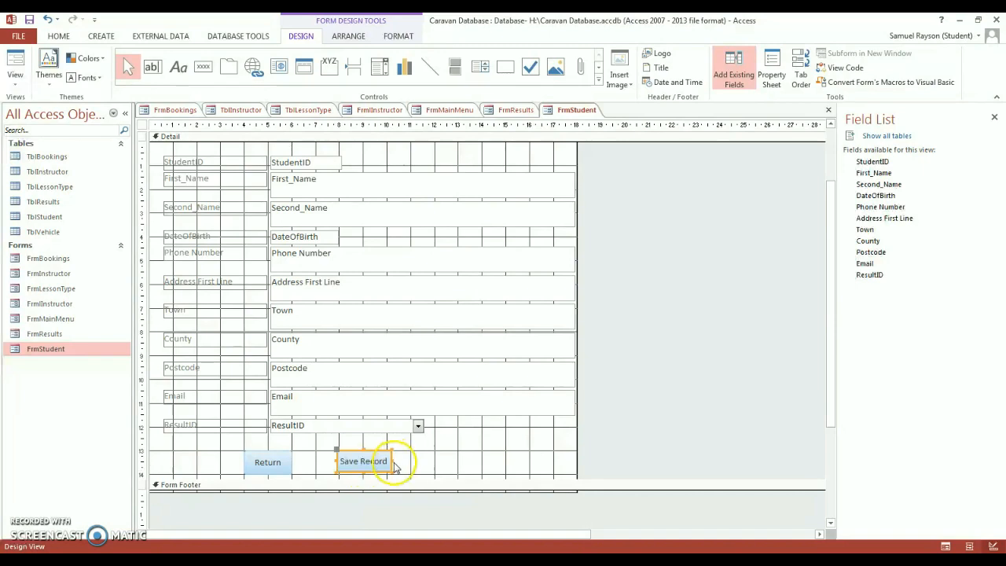
- Add a Delete Record button right of Save Record and make it taller
left_click(202, 66)
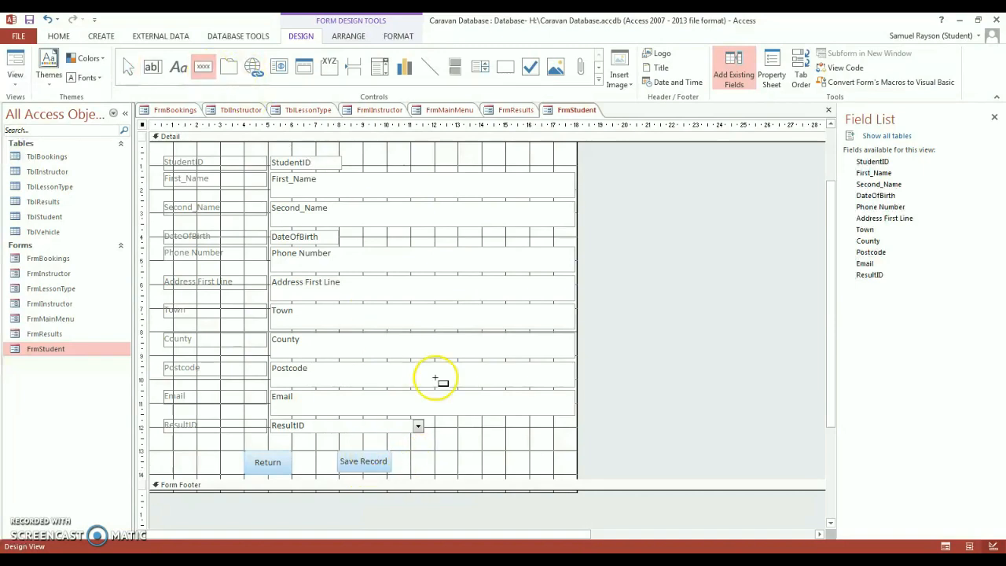
left_click_drag(437, 451, 485, 477)
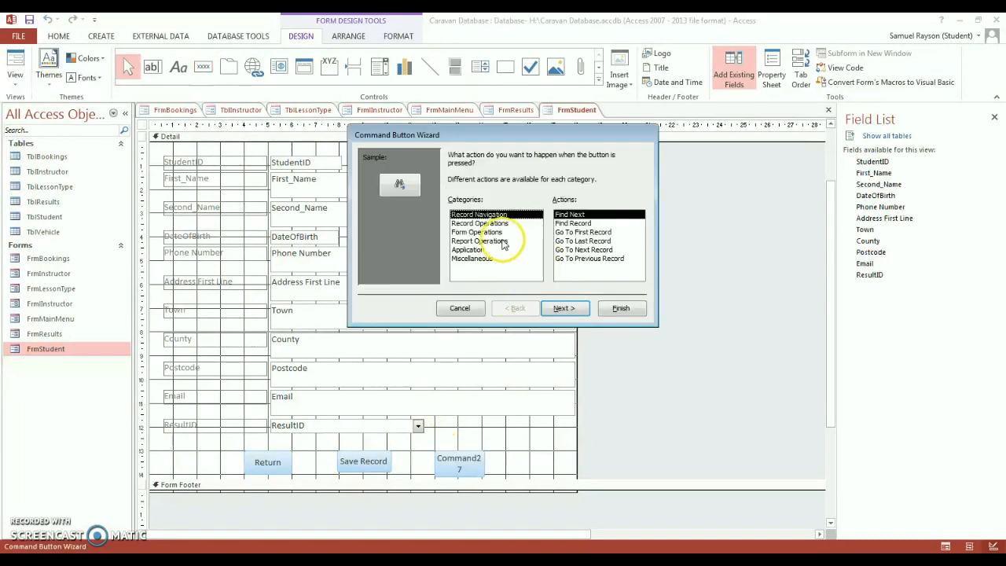
left_click(484, 223)
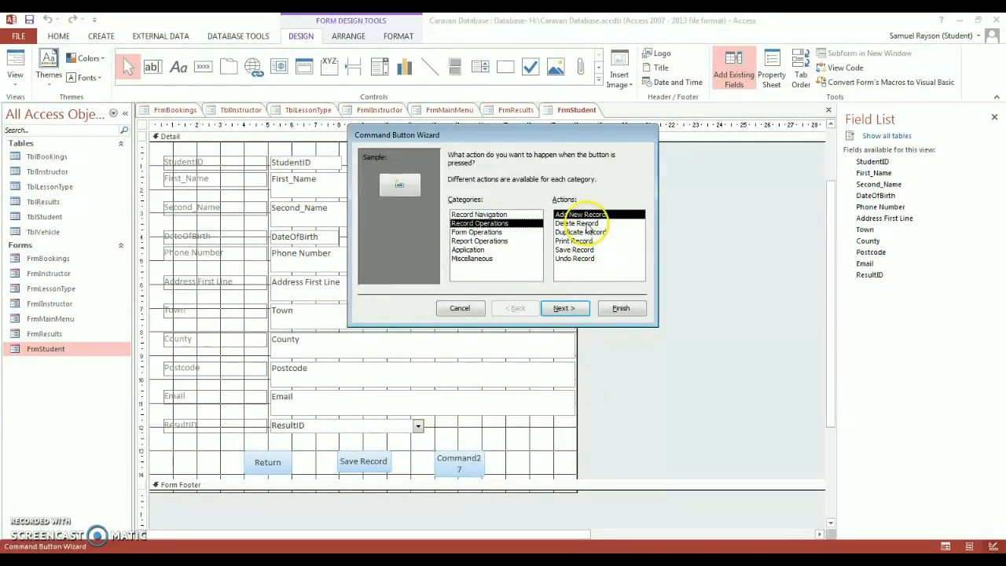
left_click(576, 223)
left_click(565, 308)
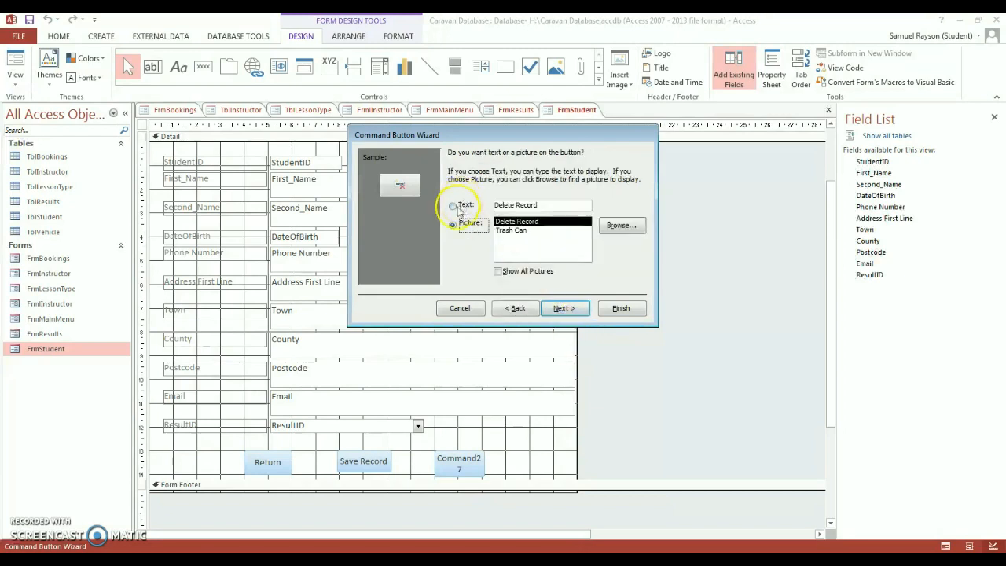
left_click(564, 308)
left_click(606, 308)
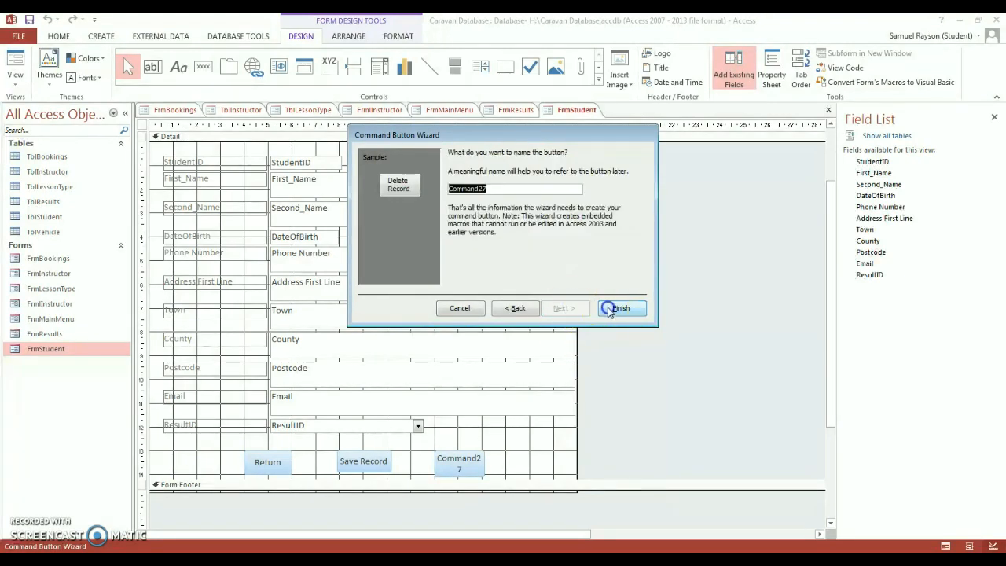
left_click_drag(465, 468, 481, 463)
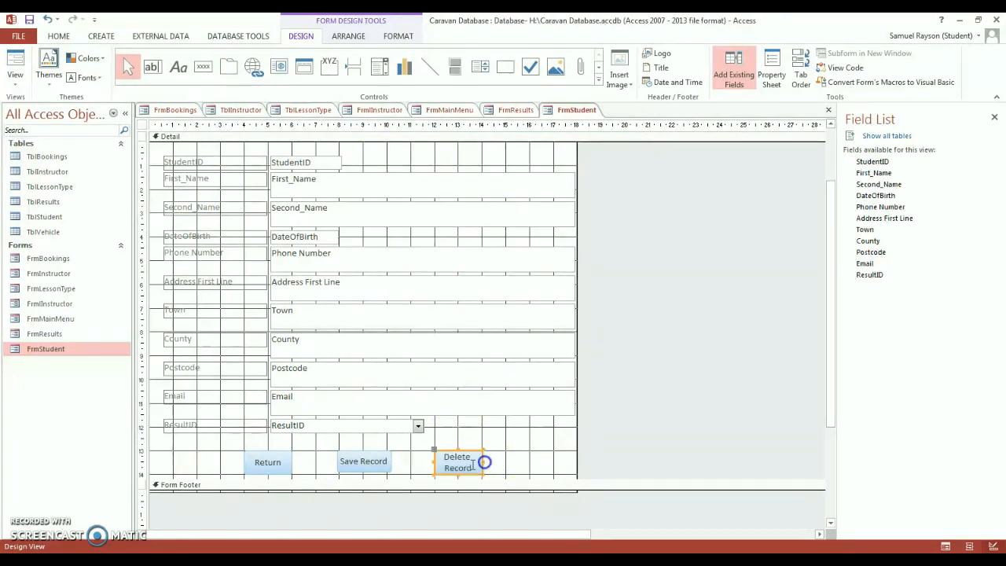
- Resize the Save Record button, then resize Command5 to 2.309 × 0.974 cm
left_click(361, 462)
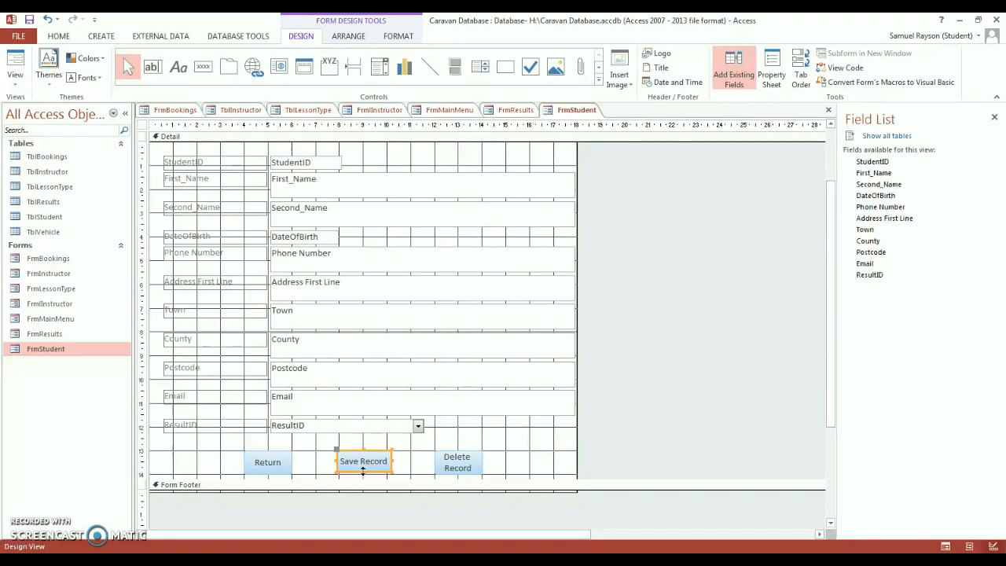
left_click_drag(362, 470, 340, 462)
left_click(646, 420)
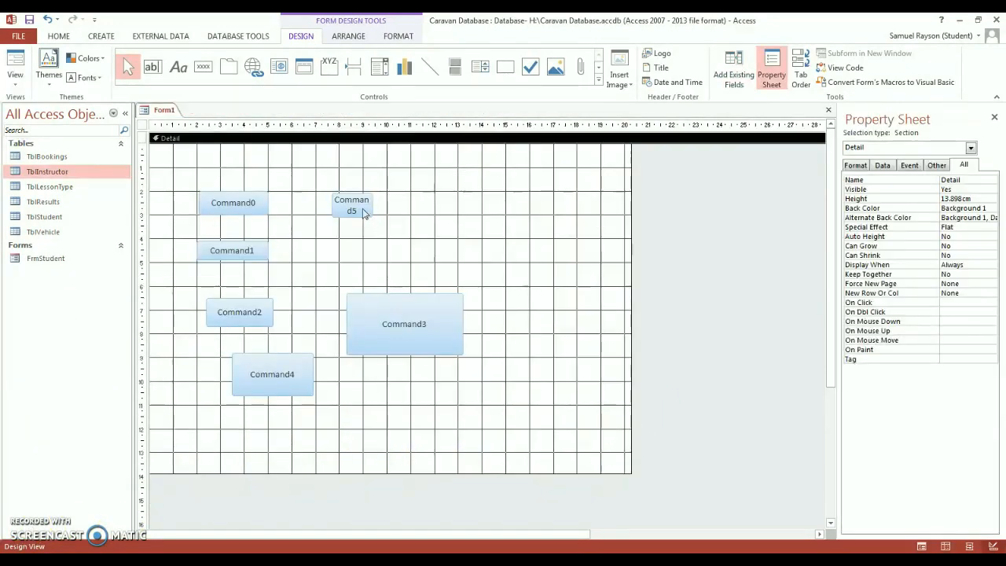
left_click(368, 211)
left_click_drag(373, 216, 357, 189)
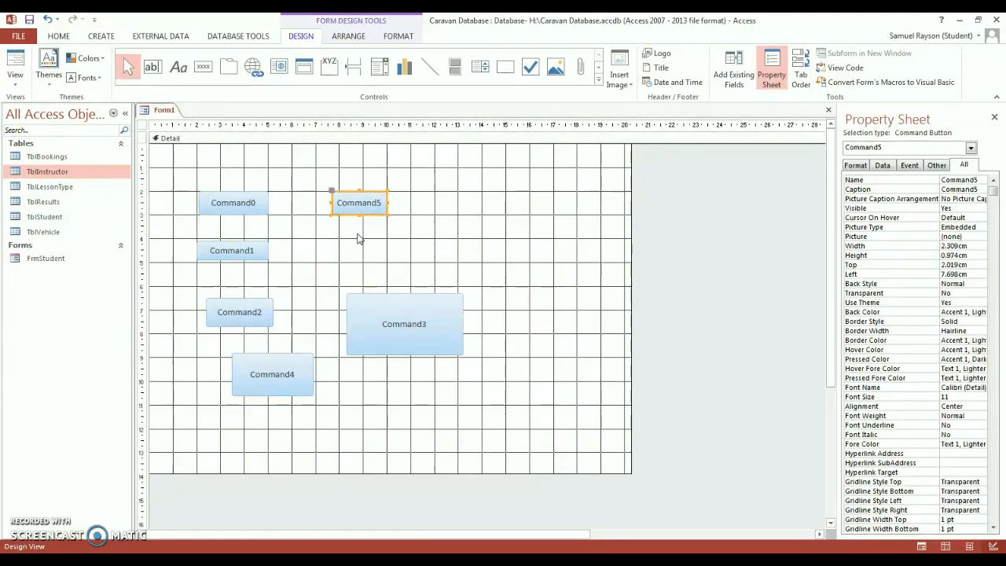
- Widen Command0 on Form1 by dragging its left and right edges
left_click(262, 209)
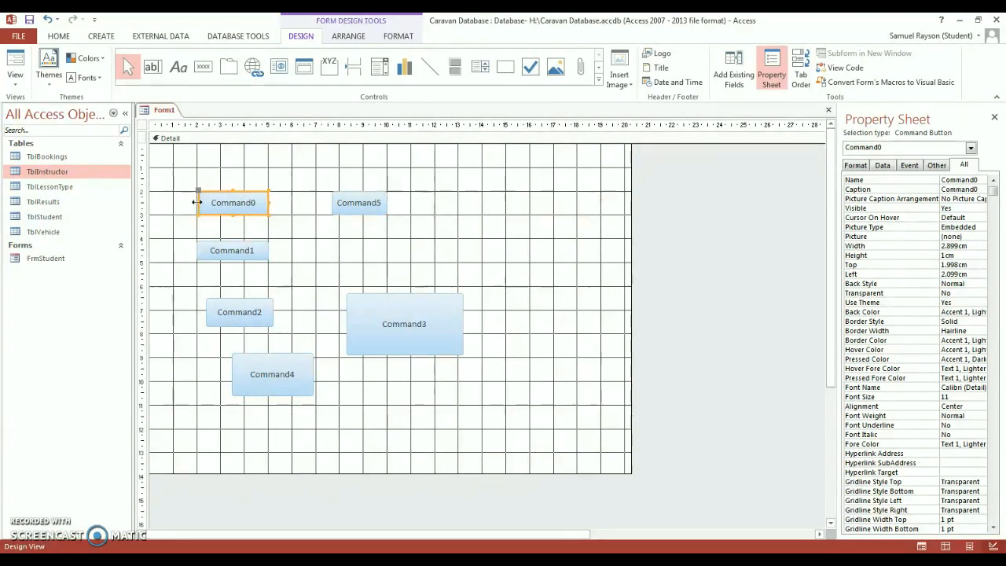
left_click_drag(197, 202, 196, 202)
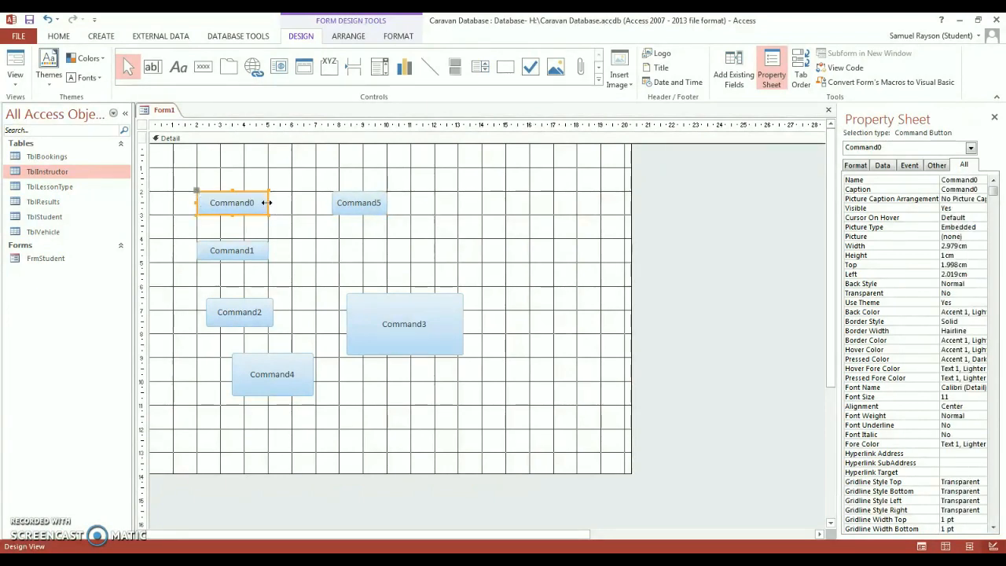
left_click_drag(266, 203, 250, 202)
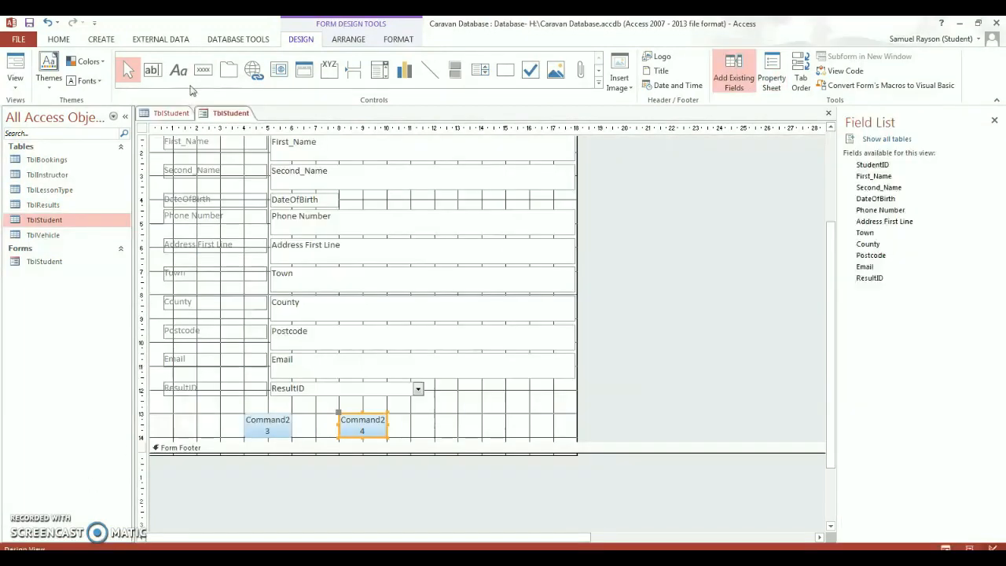
- Draw a plain new button in the student form's bottom row, skipping the wizard
left_click(202, 67)
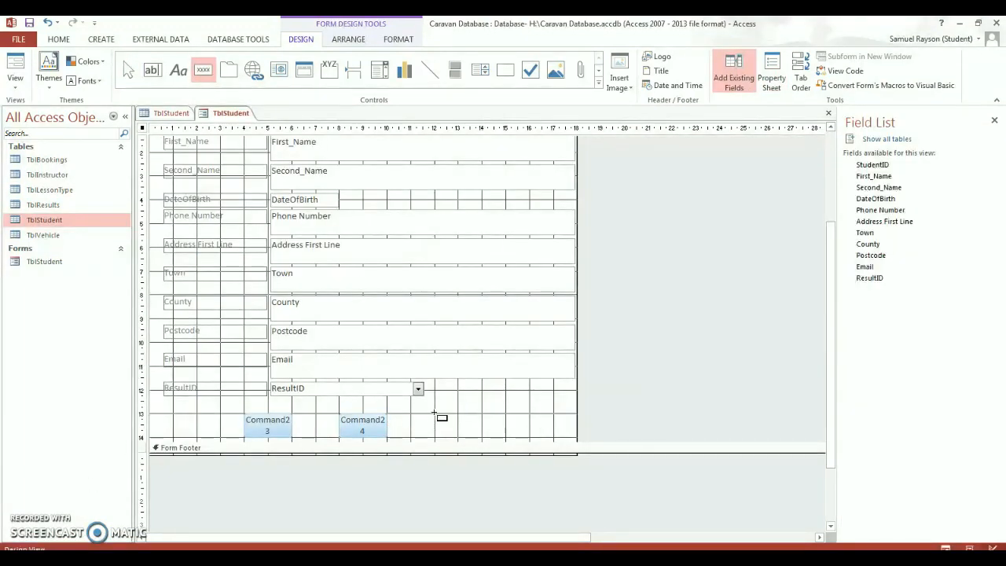
left_click_drag(434, 412, 482, 435)
left_click(460, 310)
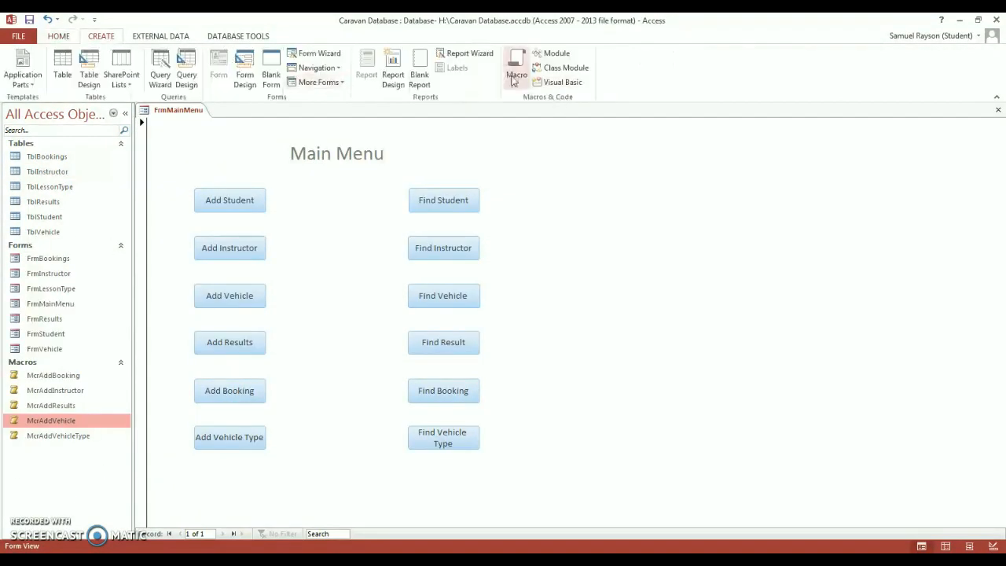
- Start a new macro with an OpenForm action for FrmStudent
left_click(516, 73)
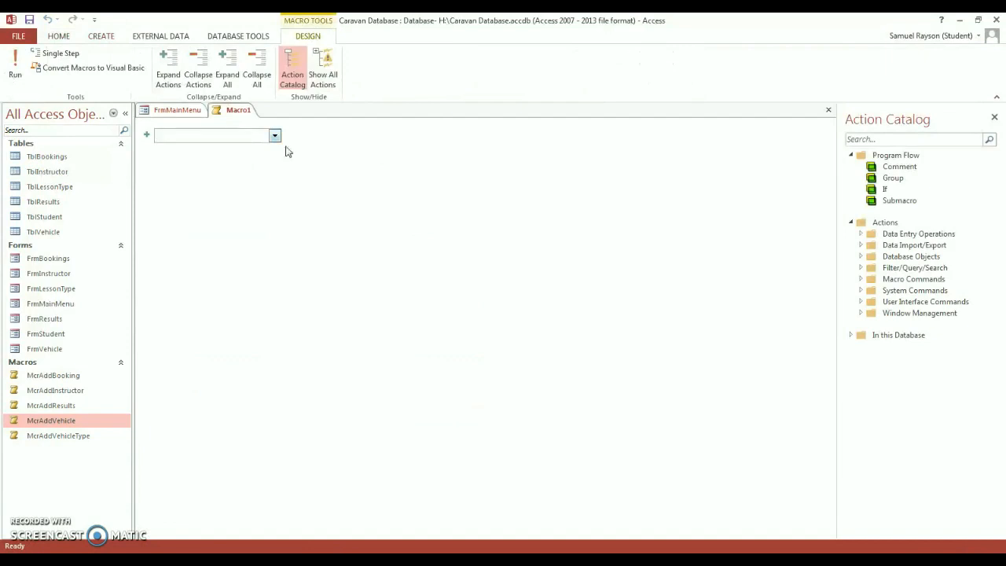
type("OpenForm")
key("Return")
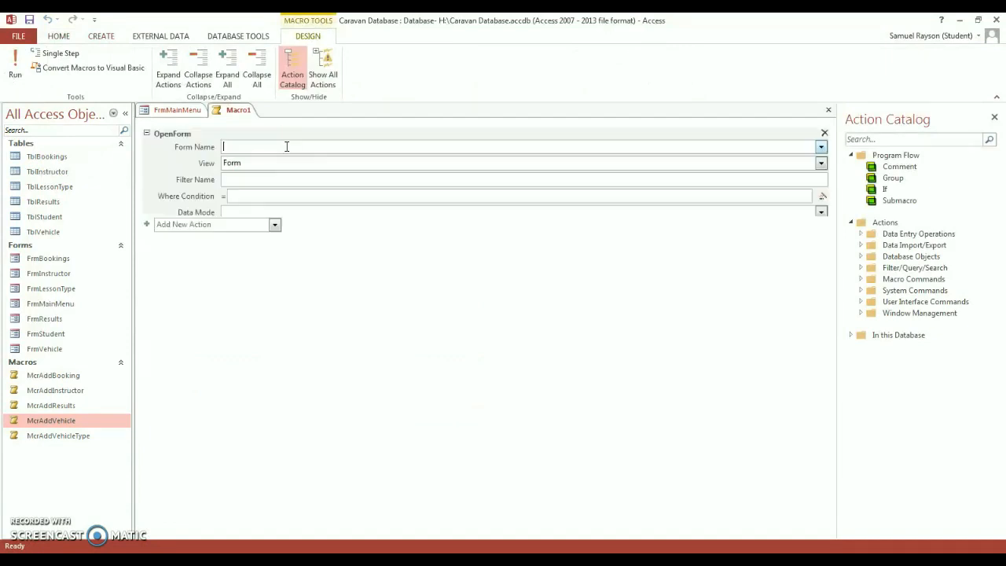
type("F")
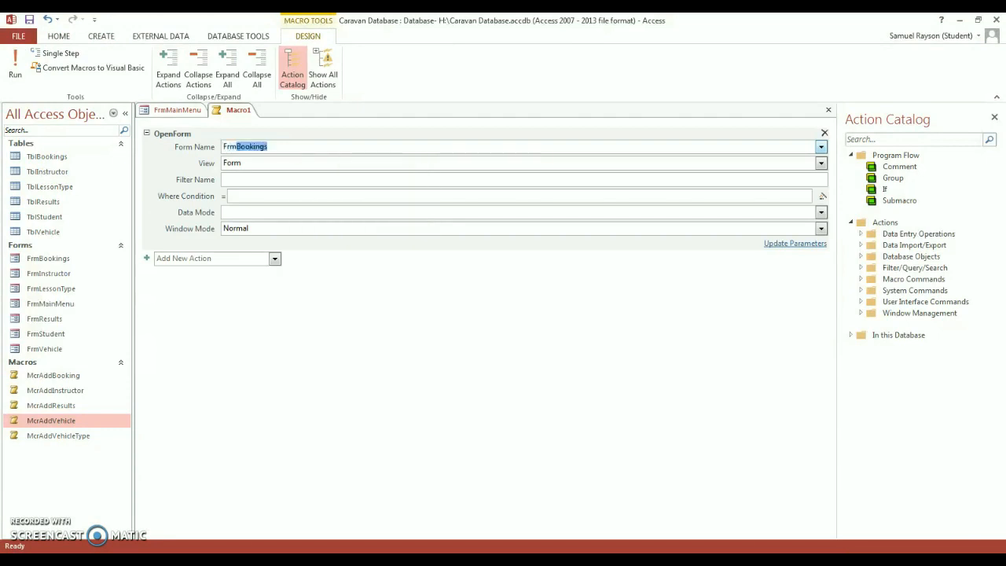
type("rmStudent")
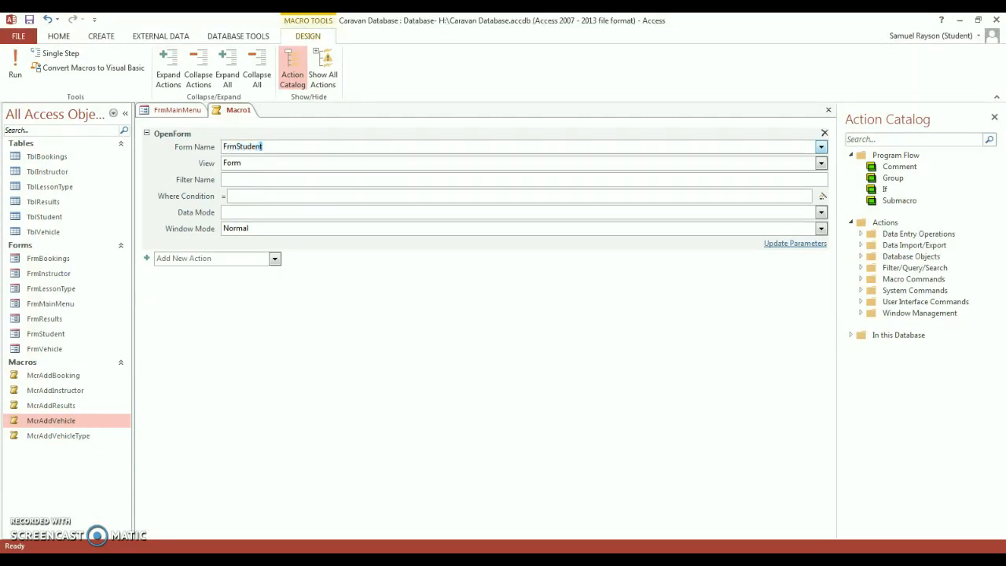
- Add a GoToRecord action taking form FrmStudent to a New record
left_click(203, 258)
type("Go")
key("BackSpace")
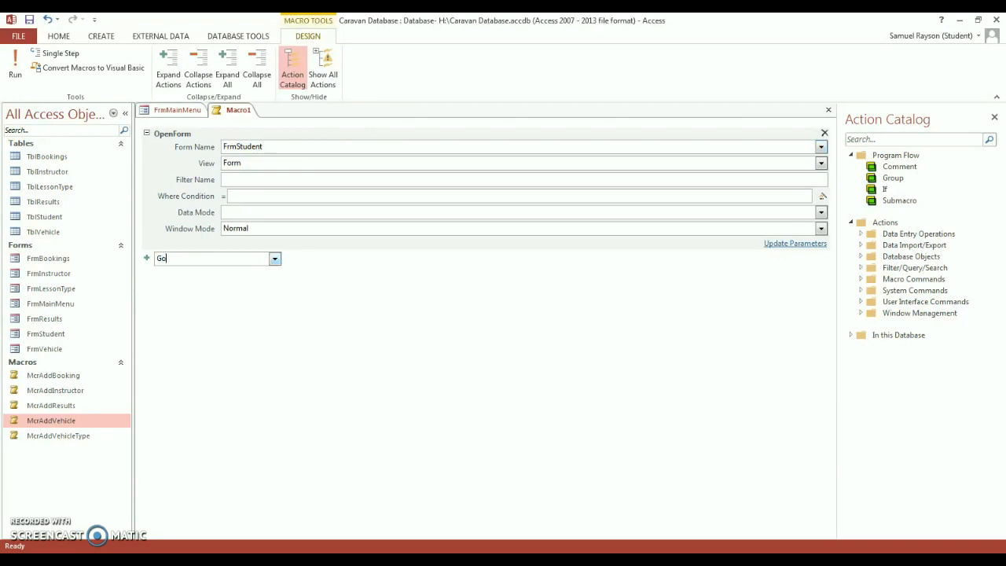
type("ToRecord")
key("Return")
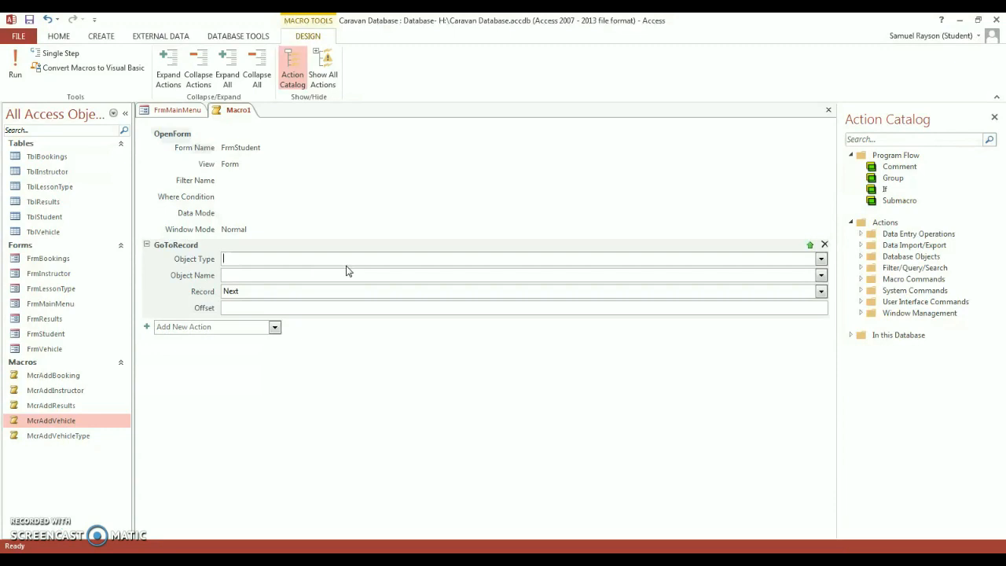
type("Frm")
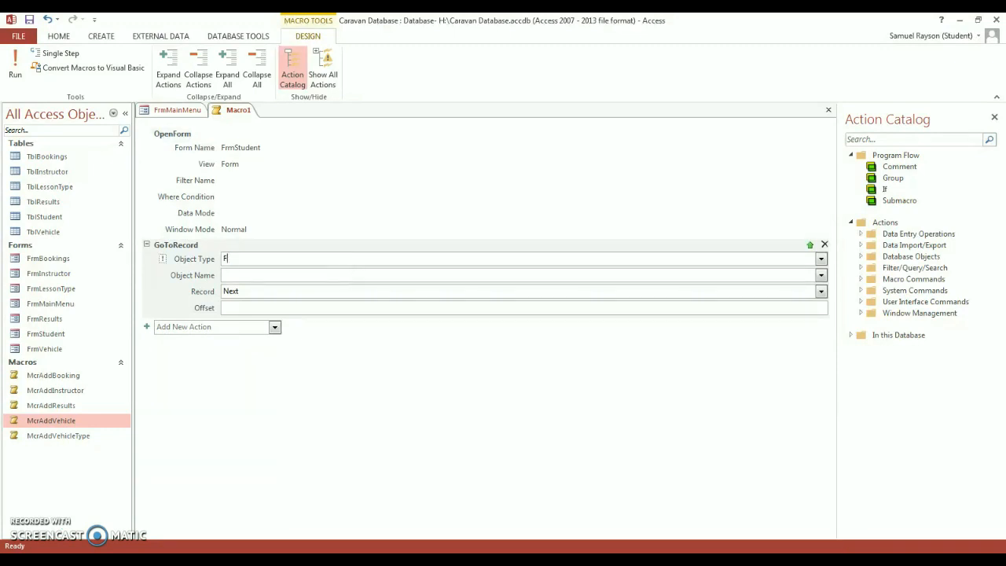
type("Fo")
type("FrmStudent")
left_click(260, 289)
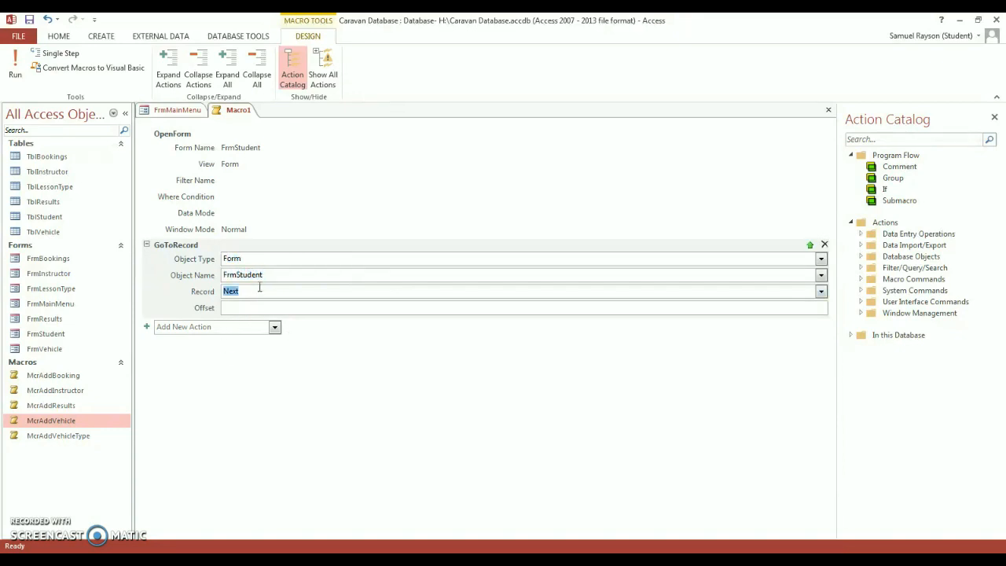
type("New")
- Add a CloseWindow action that closes form FrmMainMenu
left_click(178, 325)
type("CloseWindow")
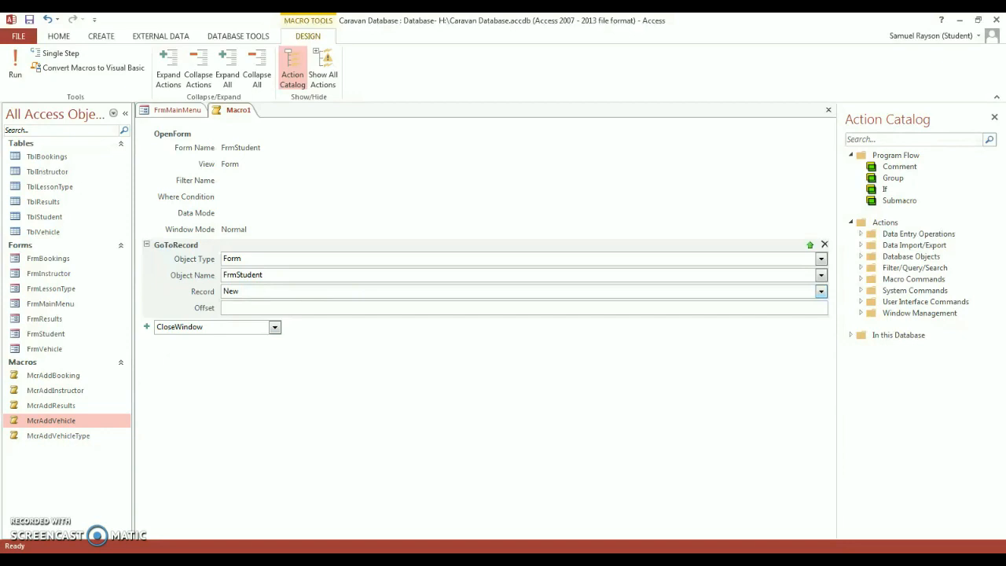
key("Return")
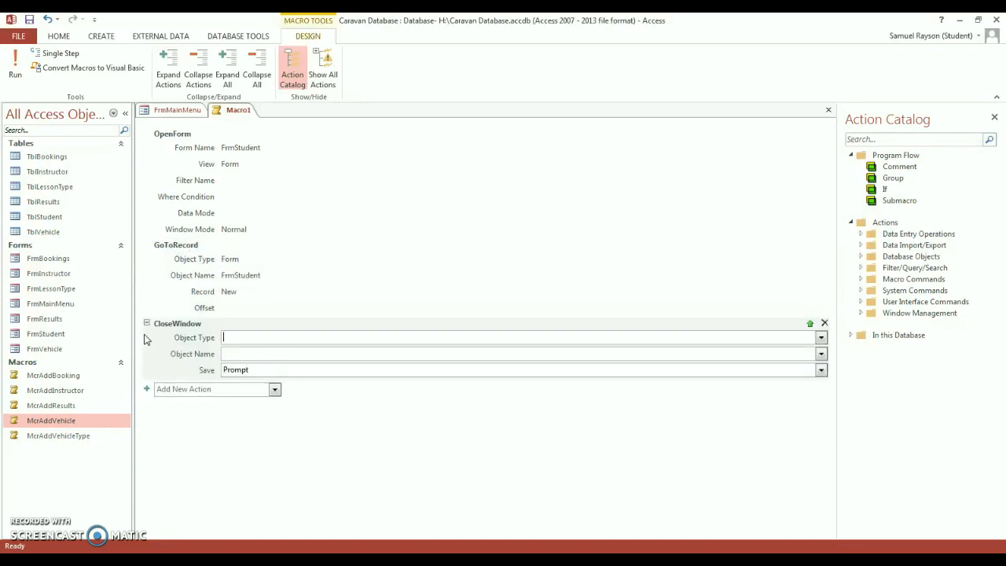
type("F")
type("FrmM")
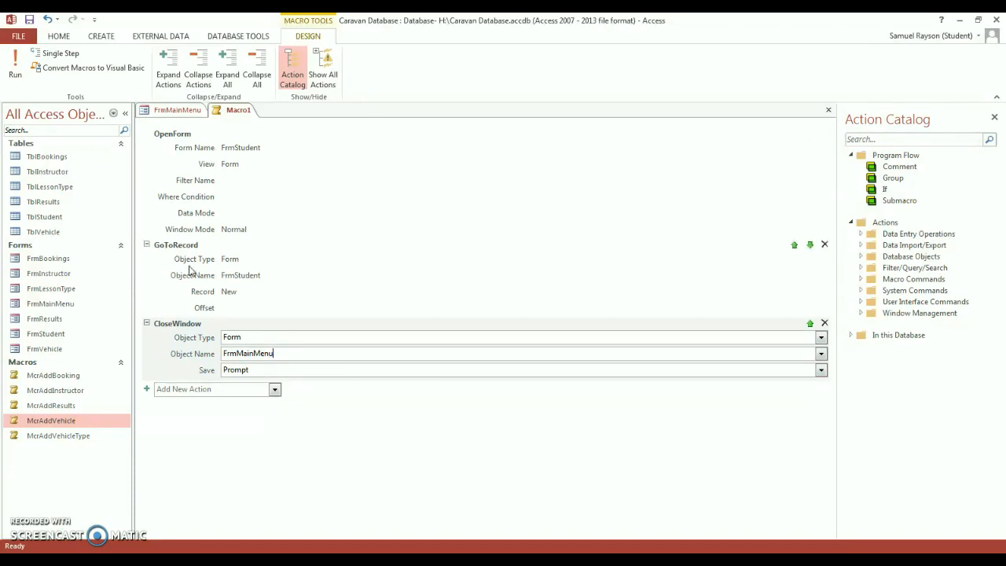
- Save the macro as McrAddStudent and close it
right_click(236, 110)
left_click(256, 116)
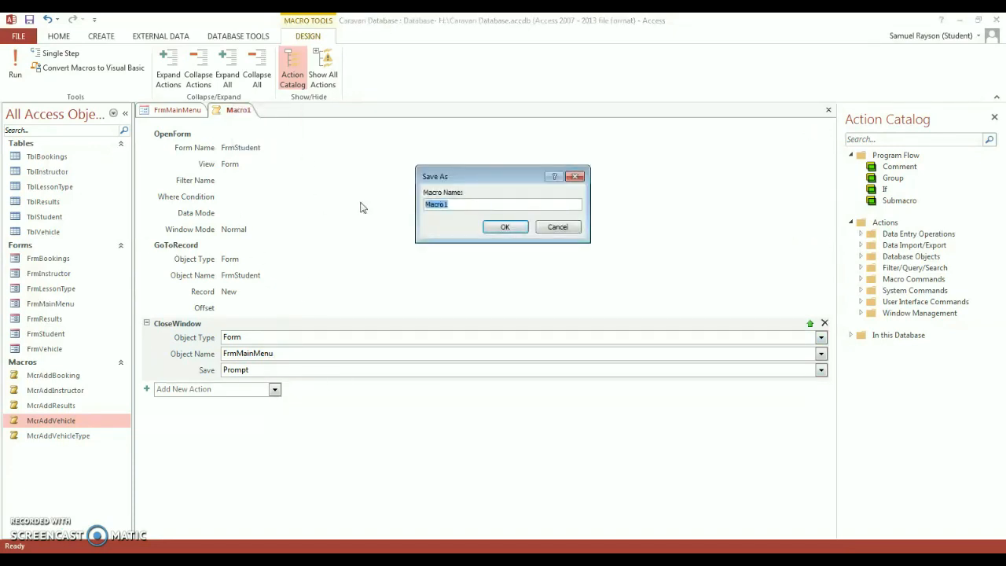
type("McrAddStudent")
key("Return")
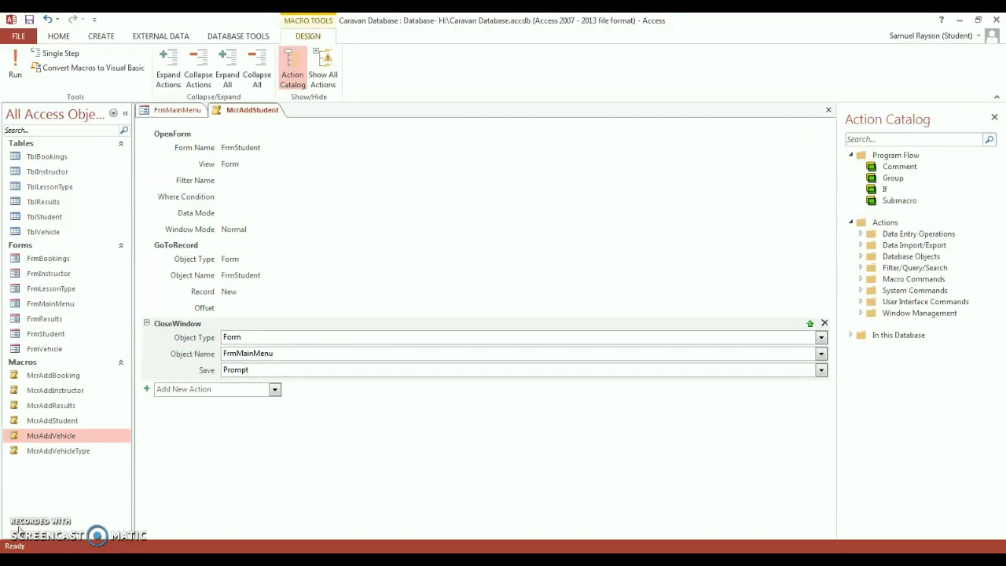
key("ctrl+w")
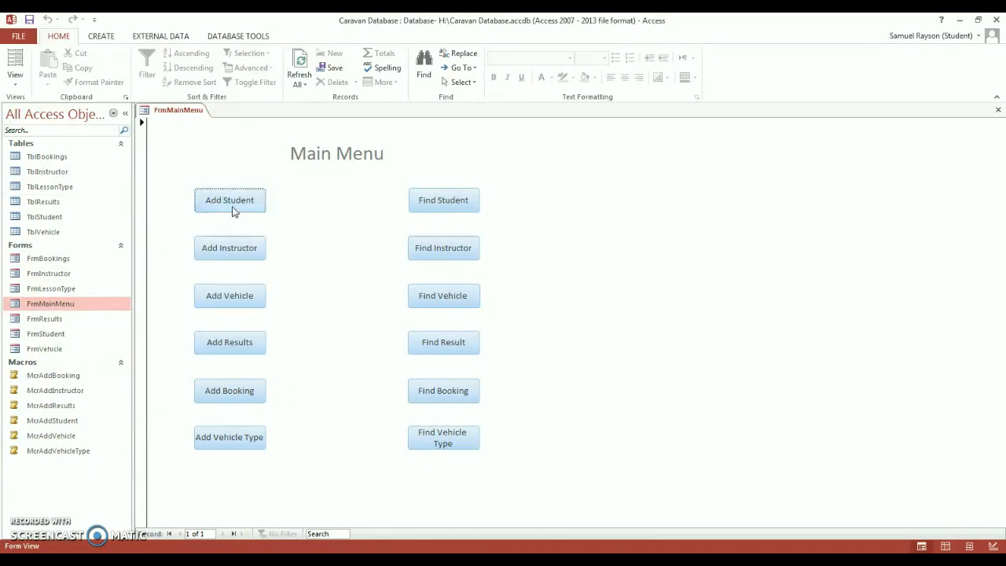
- Switch the Main Menu to Design View and select its Add Student button
right_click(217, 161)
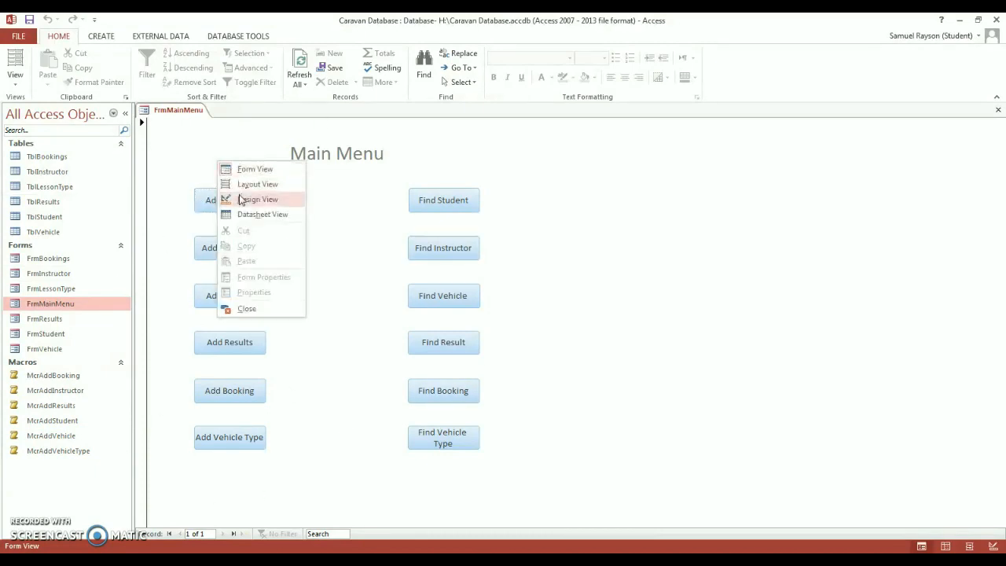
left_click(236, 198)
left_click(239, 229)
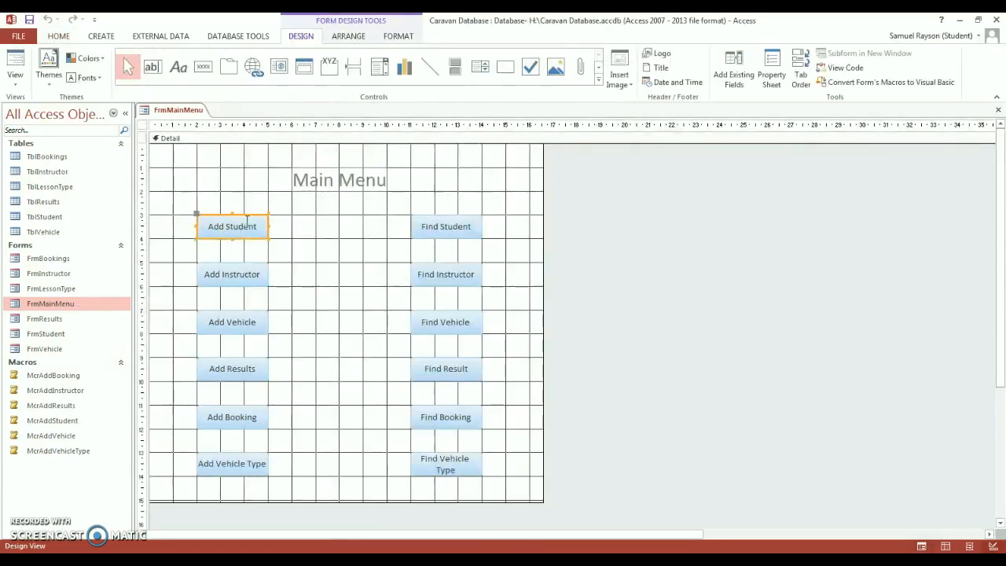
right_click(246, 222)
left_click(240, 224)
double_click(239, 224)
left_click(212, 209)
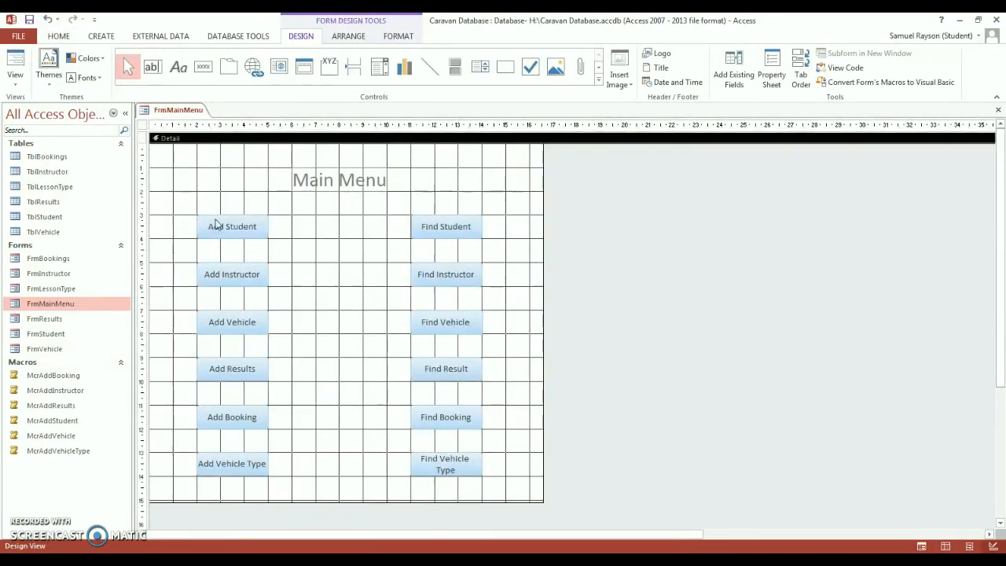
- Set the Add Student button's On Click event to McrAddStudent
double_click(216, 226)
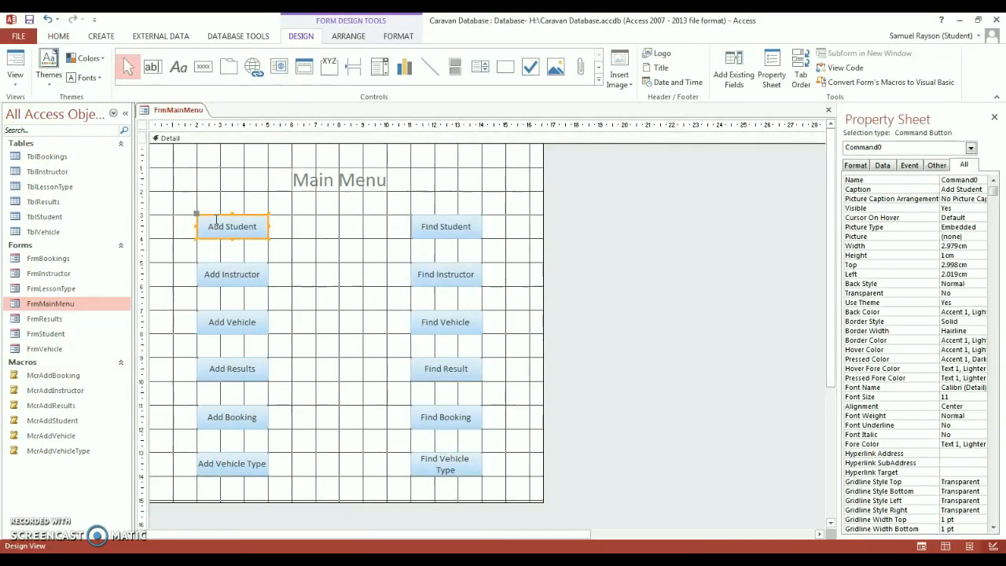
left_click(909, 166)
left_click(981, 181)
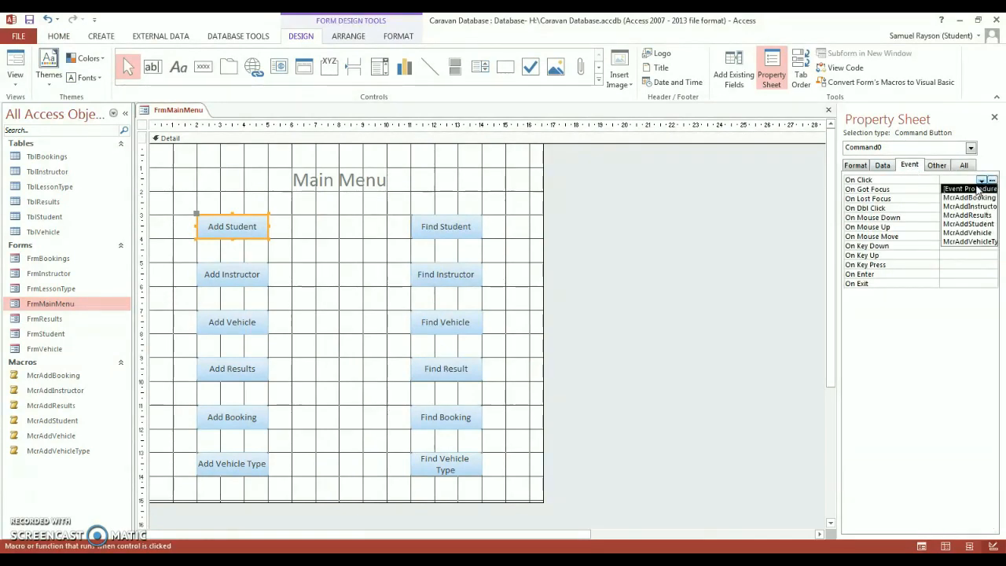
left_click(968, 224)
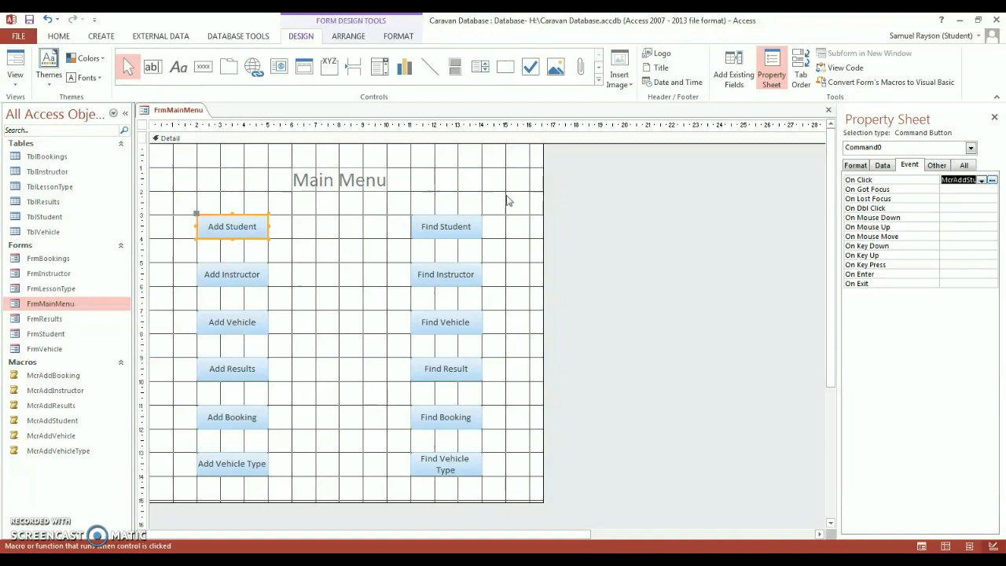
- Test Add Student in Form View, confirming FrmStudent opens on a new record
left_click(246, 189)
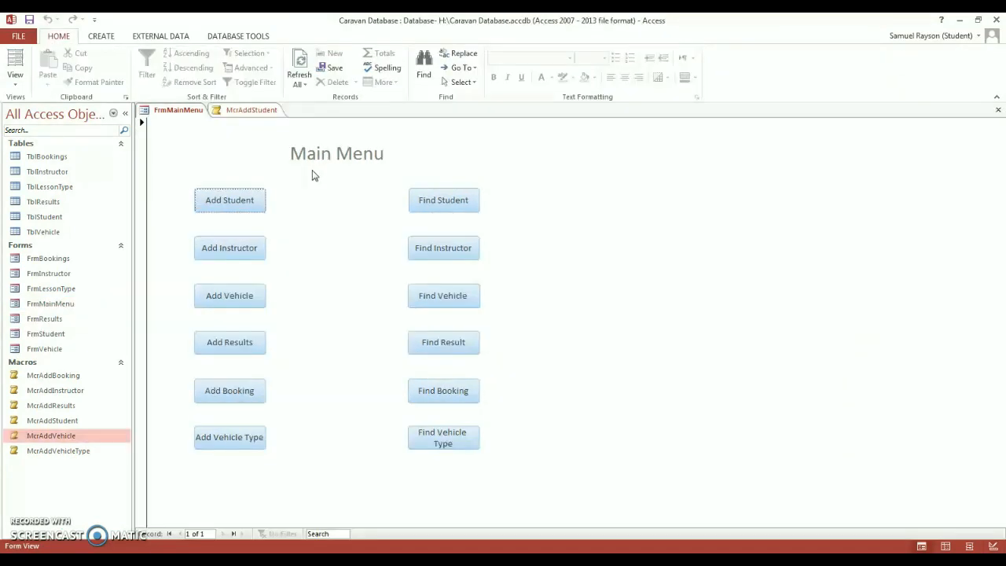
left_click(251, 203)
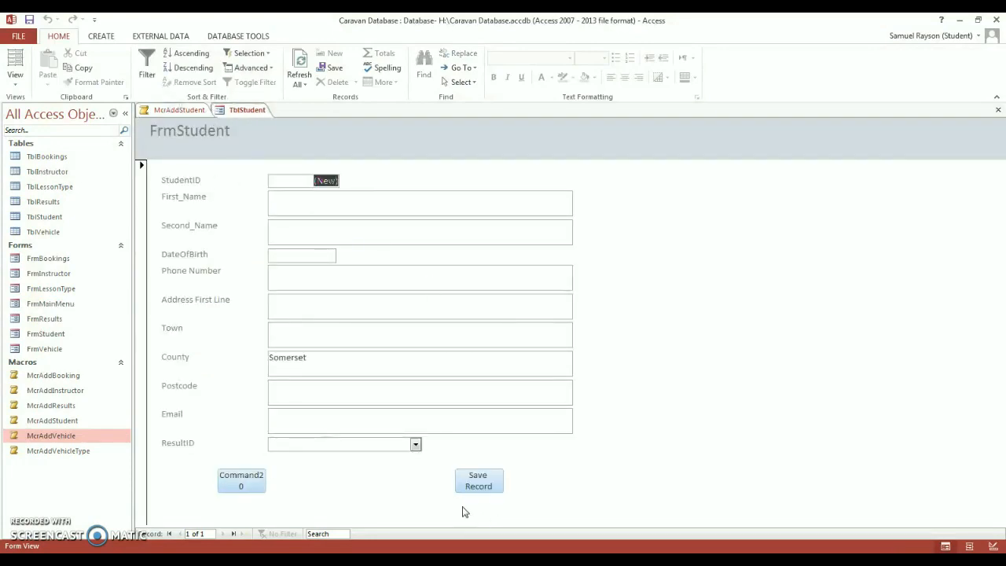
left_click(227, 484)
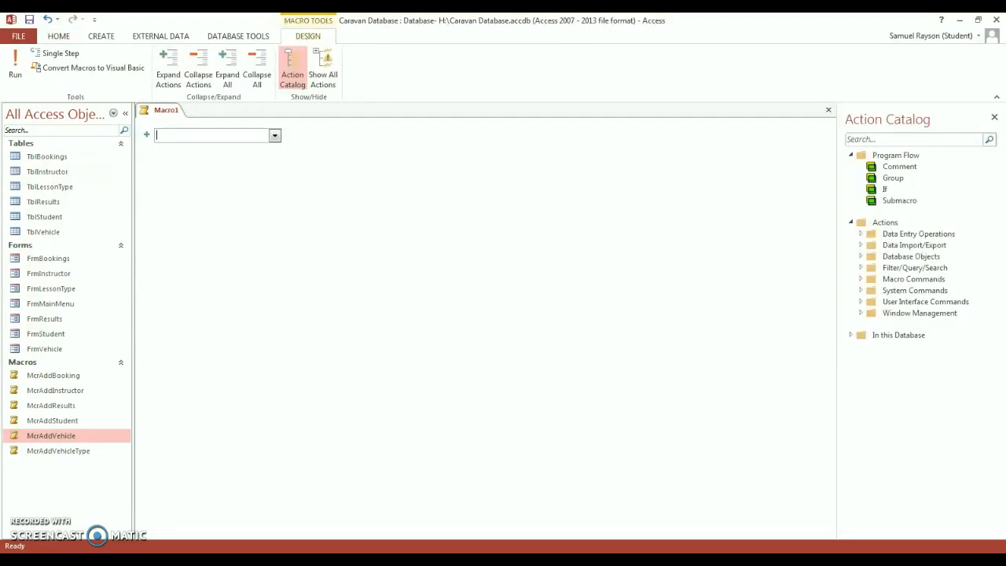
- Add a CloseWindow action, then an OpenForm action that opens FrmMainMenu
type("CloseWindow")
key("Return")
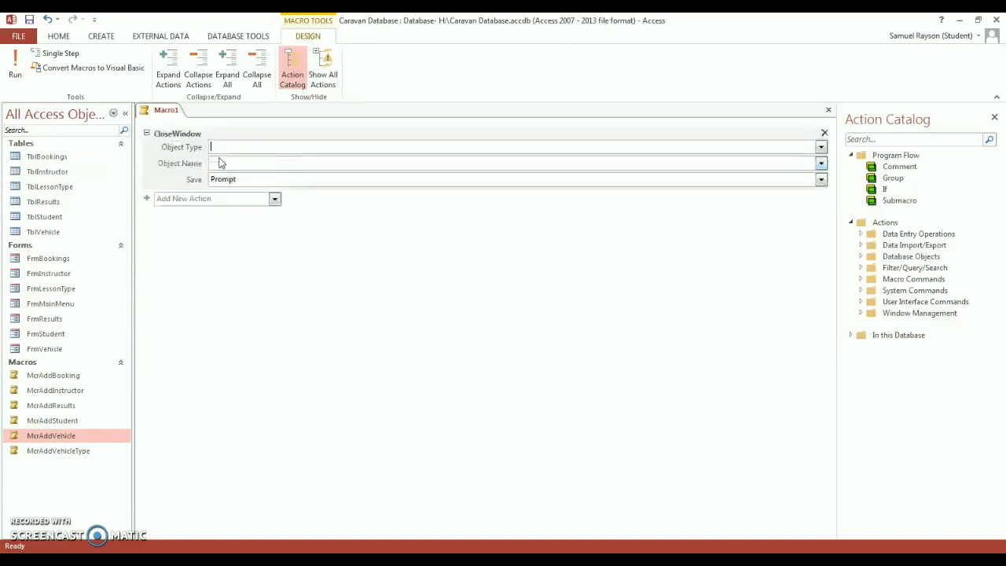
left_click(186, 199)
type("Op")
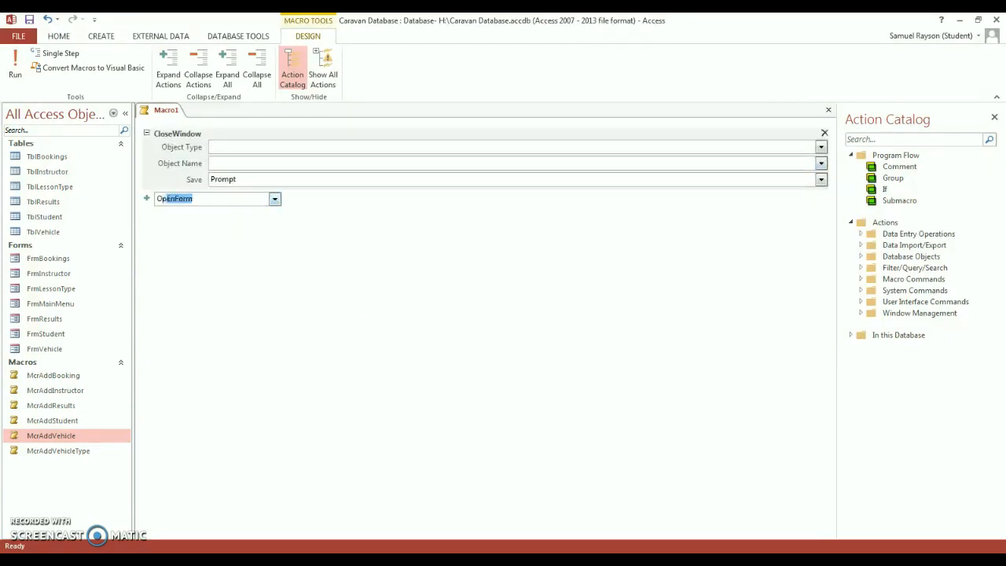
type("enFoprm")
key("Return")
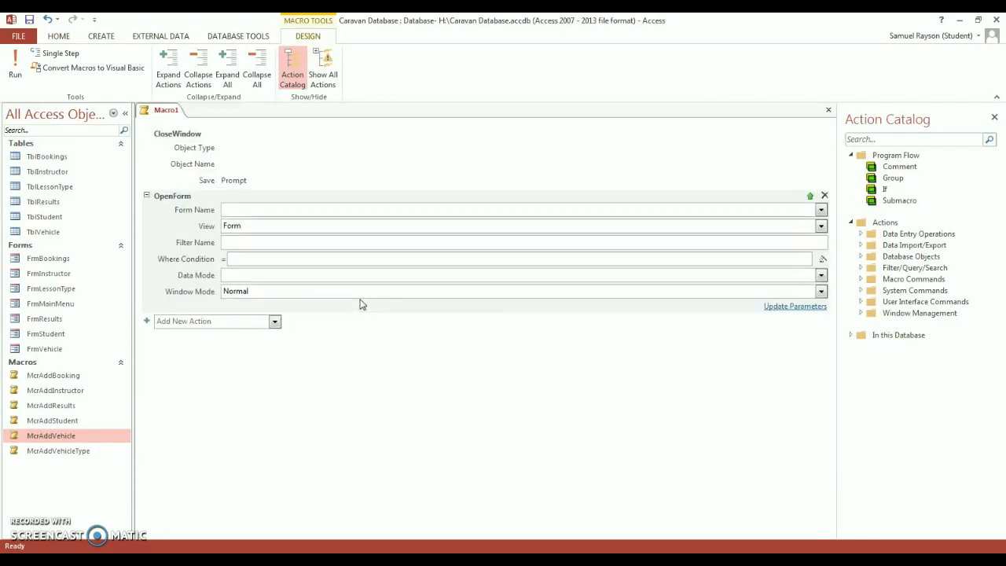
type("FrmMainMenu")
right_click(226, 209)
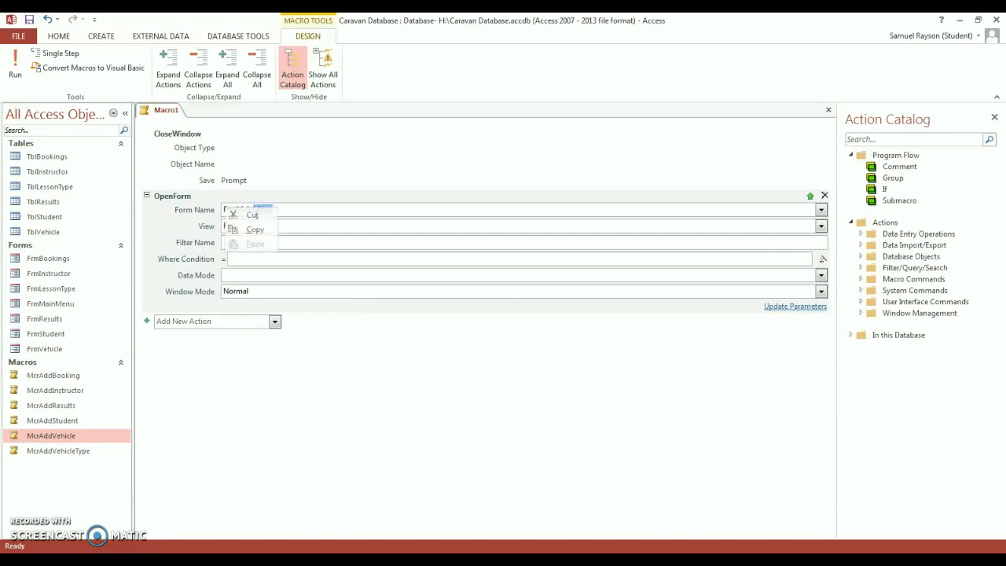
left_click(315, 209)
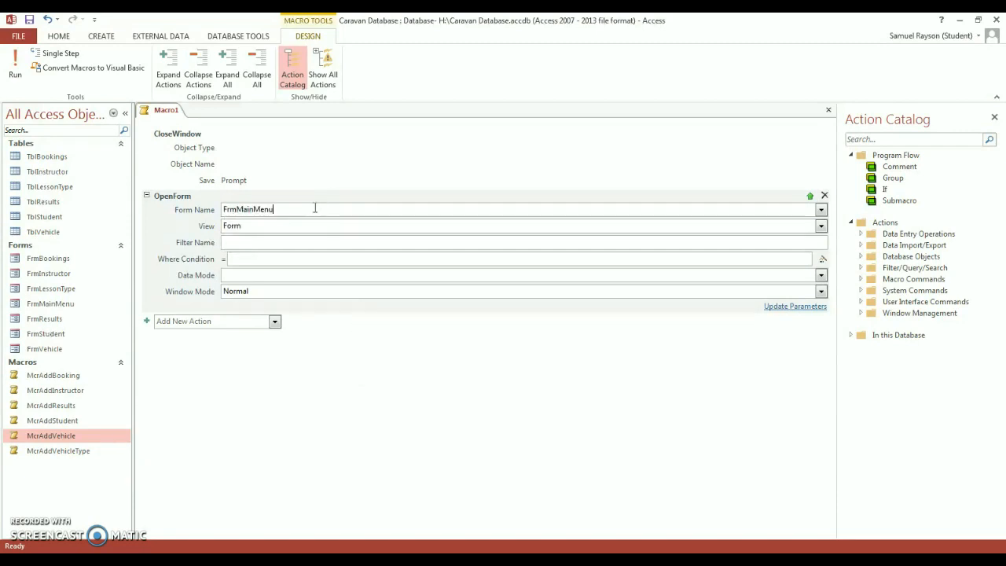
- Save the new macro as McrReturn
right_click(171, 115)
left_click(182, 121)
type("Mc")
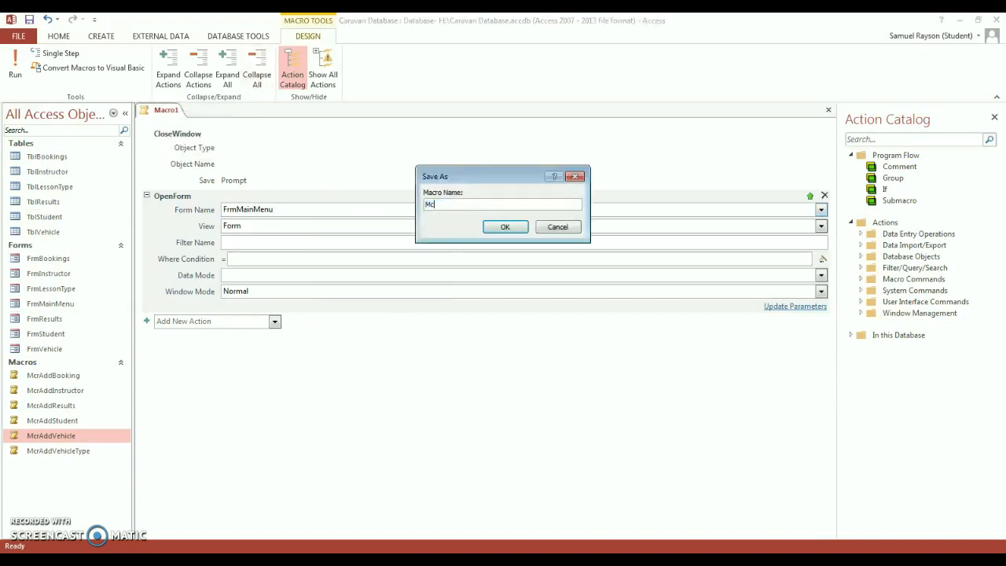
type("rReturn")
key("Return")
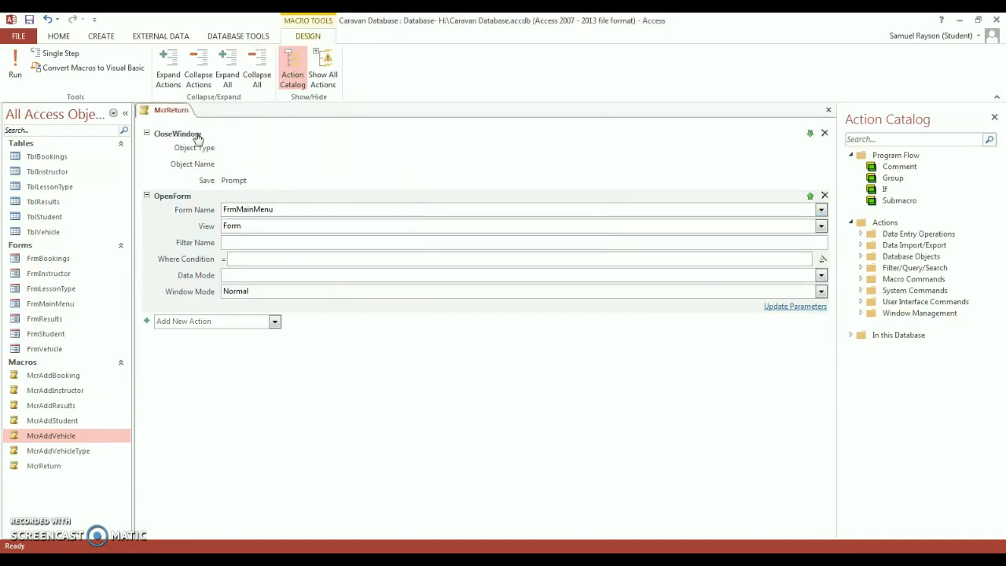
- Open McrAddBooking in Design View, then close it
right_click(49, 381)
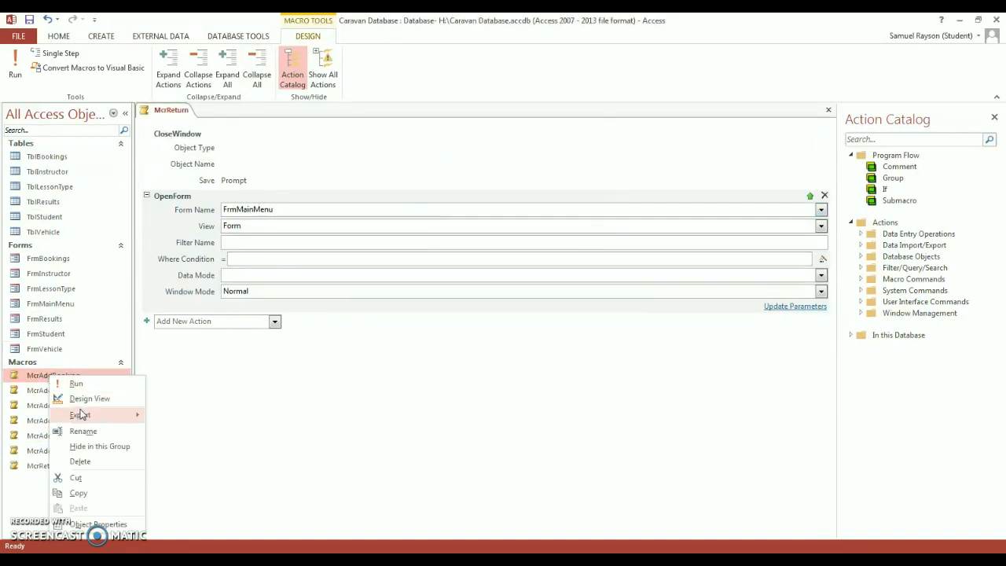
left_click(83, 398)
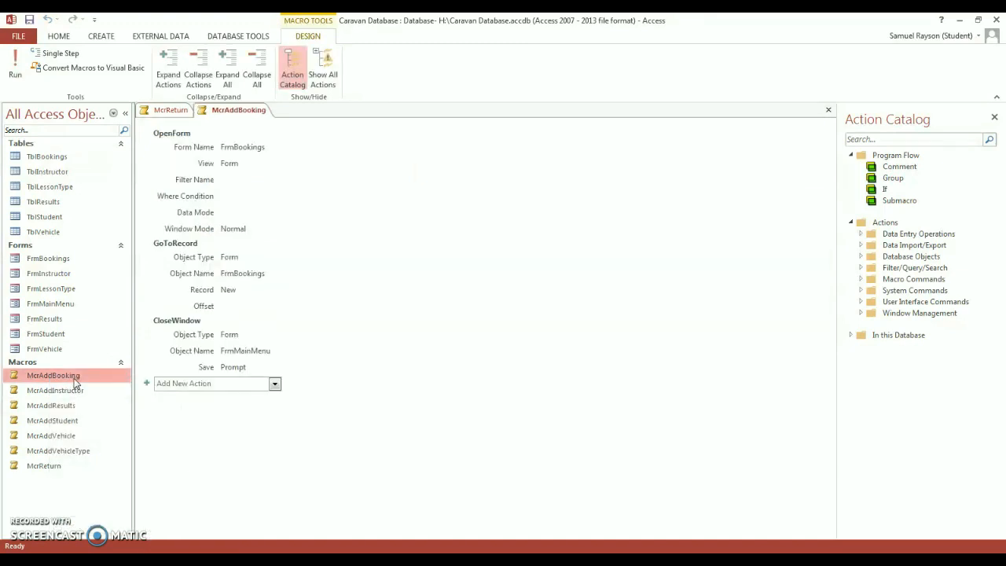
right_click(234, 117)
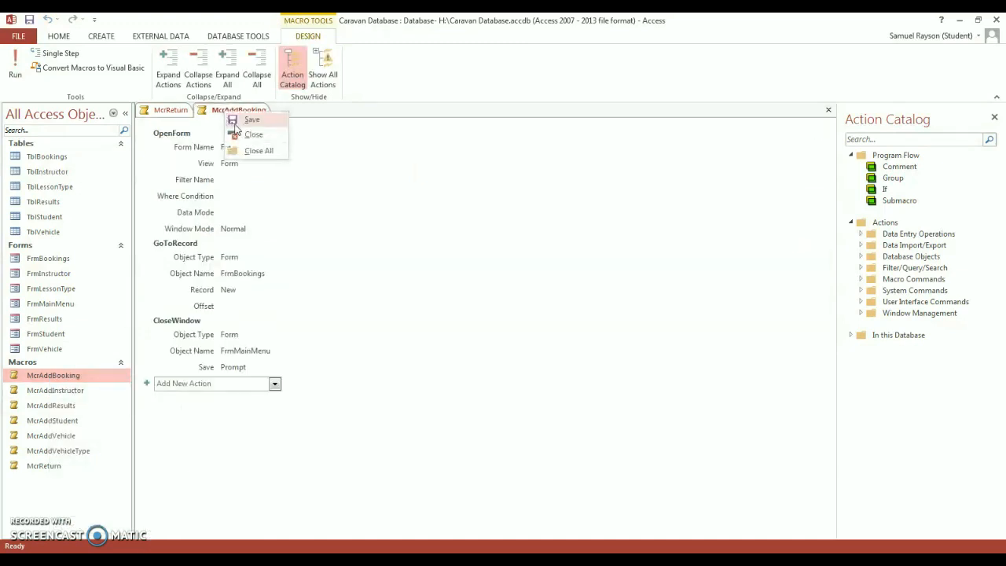
left_click(253, 134)
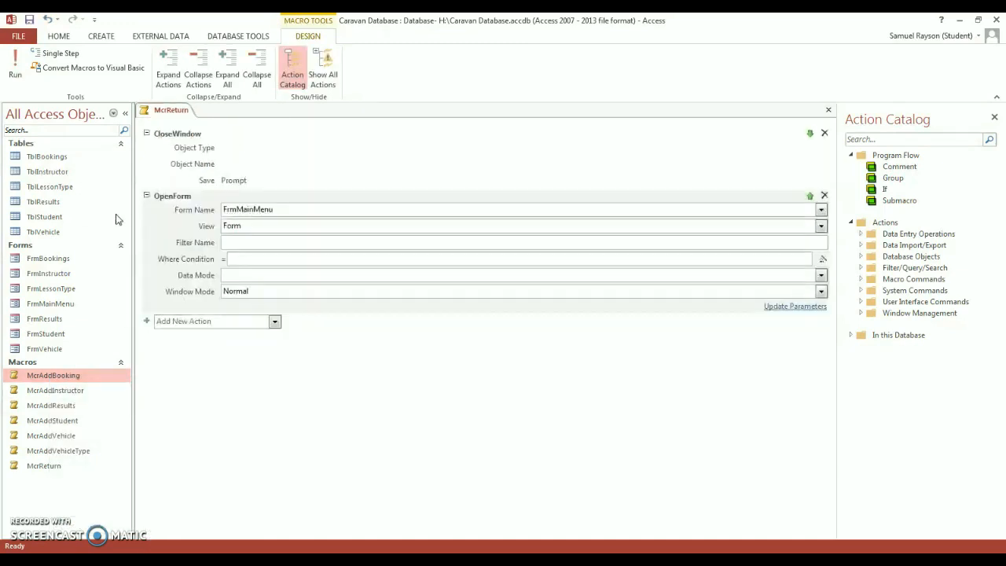
- Open FrmBookings and FrmStudent in Design View
right_click(68, 259)
left_click(92, 300)
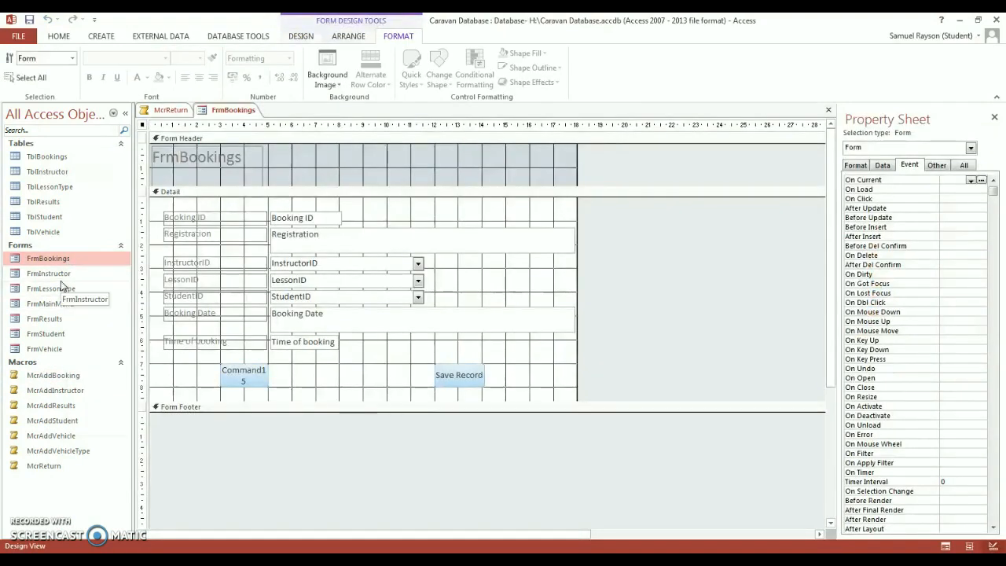
right_click(53, 335)
left_click(92, 375)
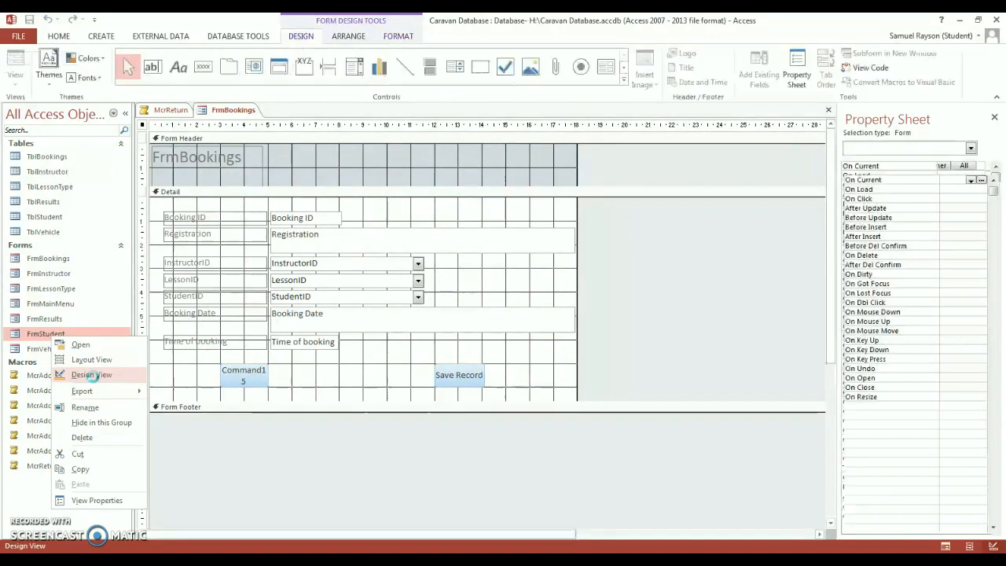
scroll(236, 409, "down", 1)
- Change FrmStudent's command button caption to 'Return'
left_click(238, 489)
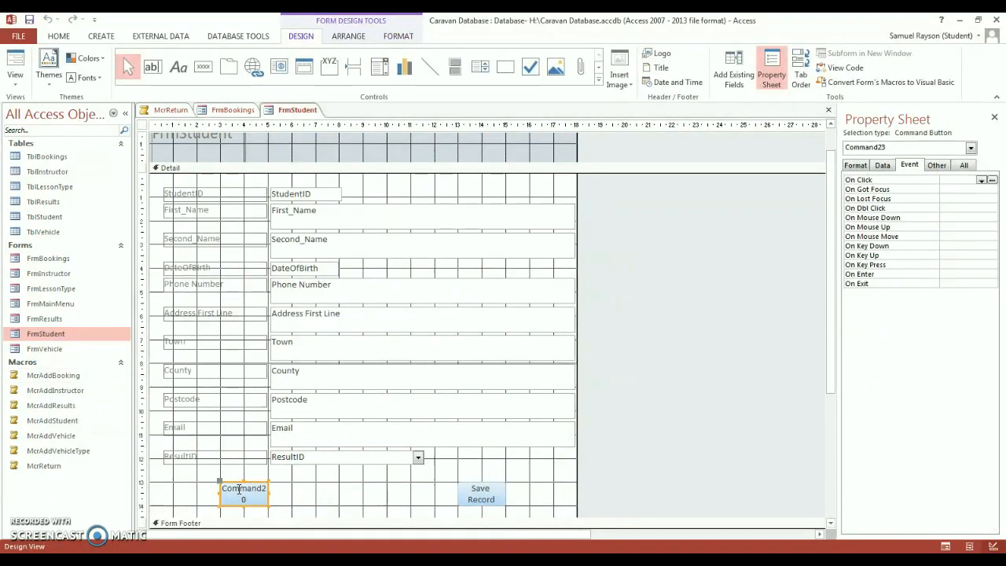
left_click(245, 498)
left_click_drag(247, 499, 217, 490)
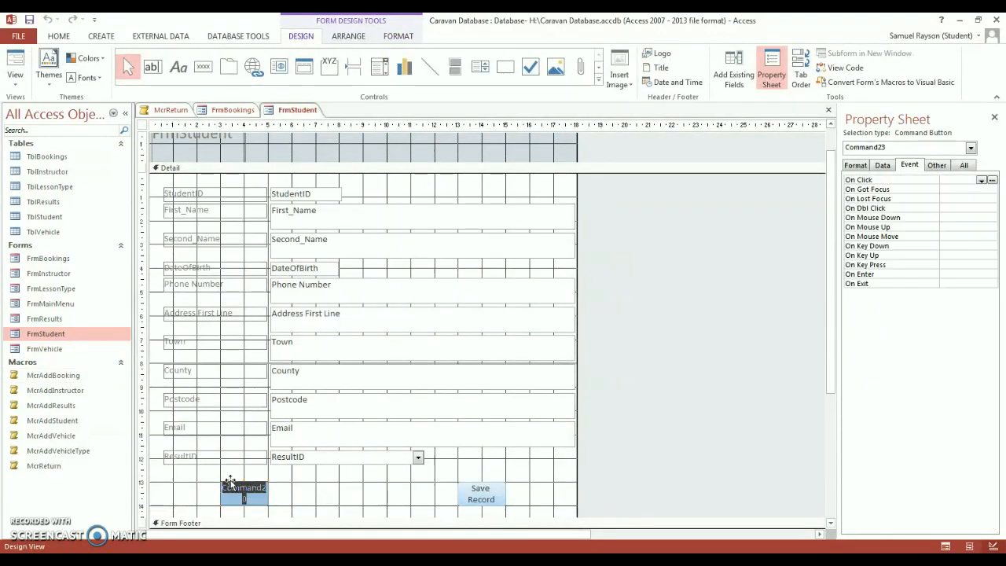
type("Return")
key("Return")
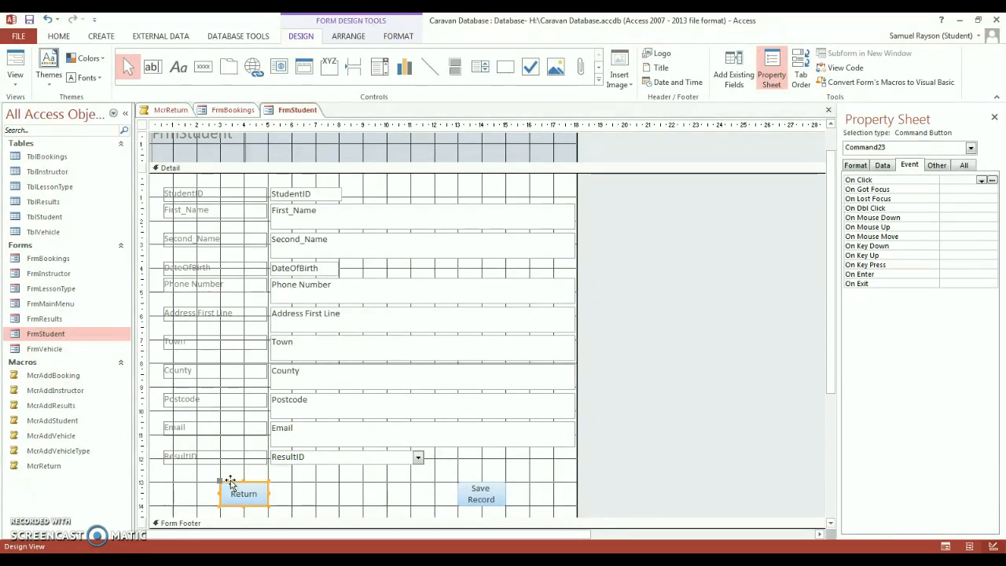
- Set the Return button's On Click event to McrReturn
left_click(344, 503)
left_click(254, 495)
left_click(981, 180)
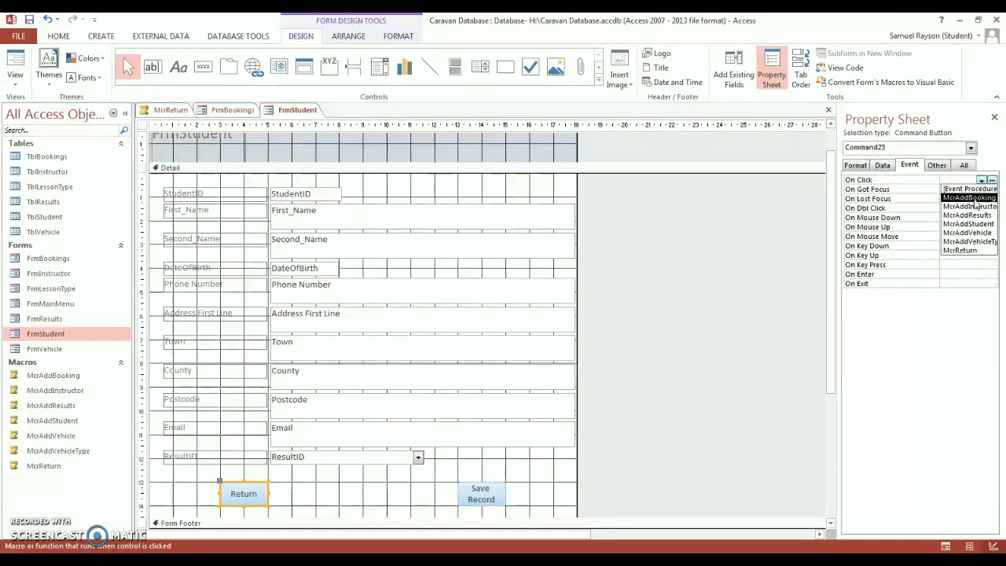
left_click(960, 250)
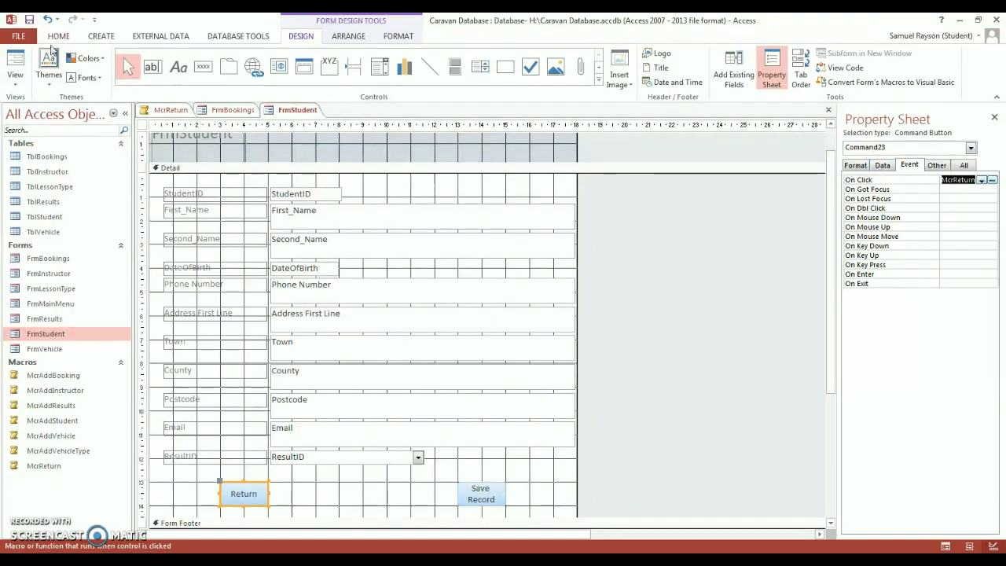
- Save FrmStudent, then check in Form View that Return goes back to the main menu
right_click(307, 111)
left_click(313, 116)
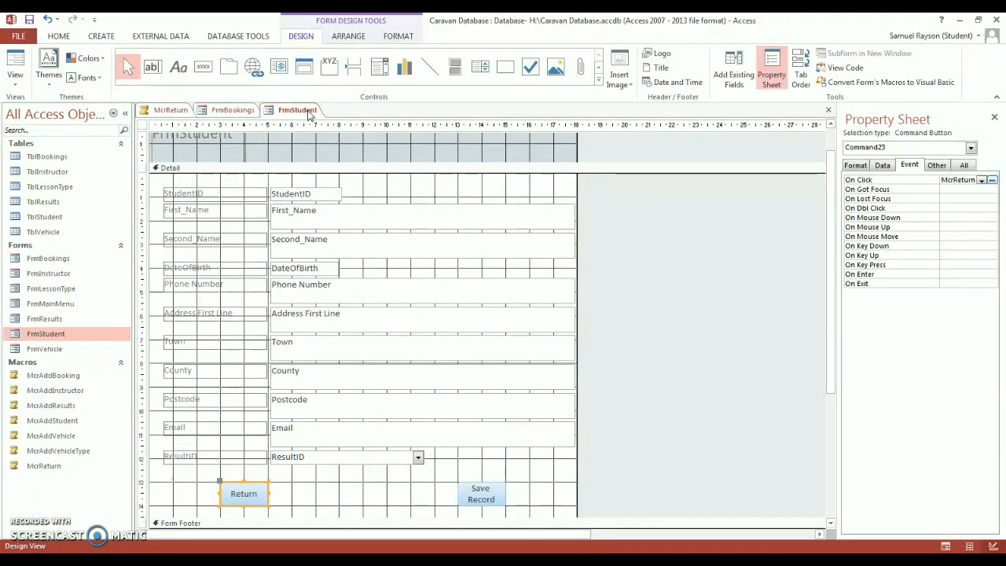
right_click(309, 112)
left_click(336, 166)
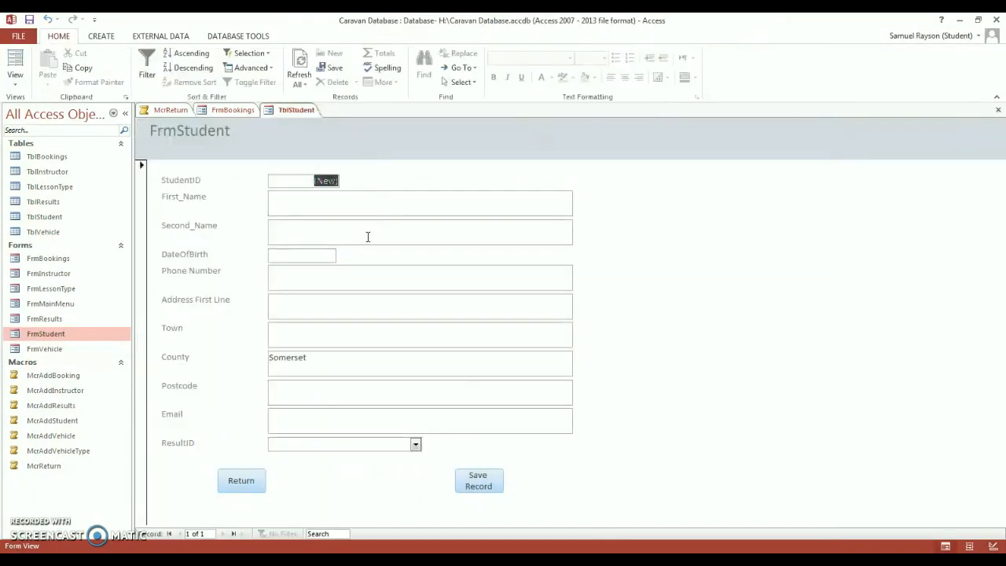
left_click(248, 477)
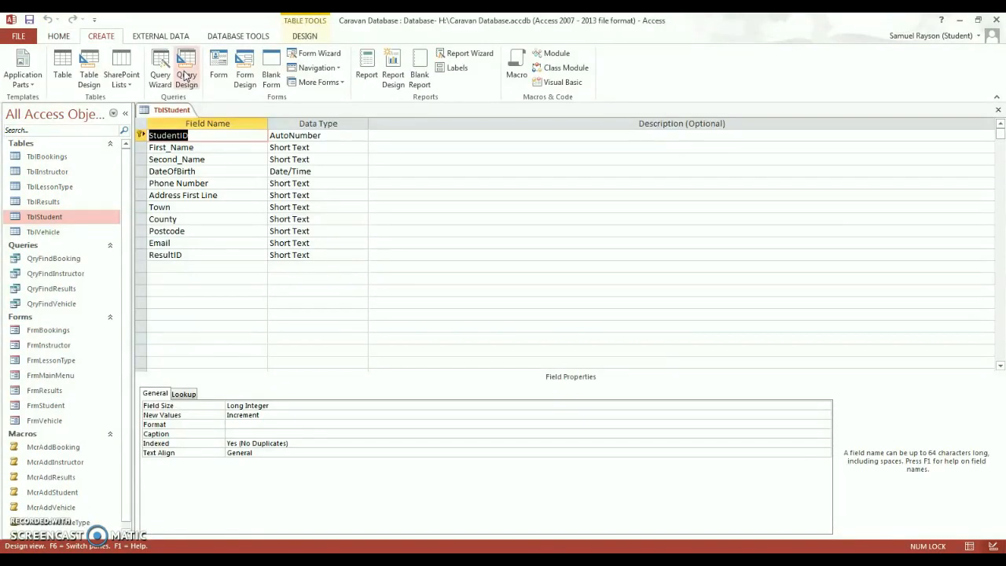
- Create a new query design with TblStudent added as its table
left_click(186, 75)
left_click_drag(451, 365, 332, 162)
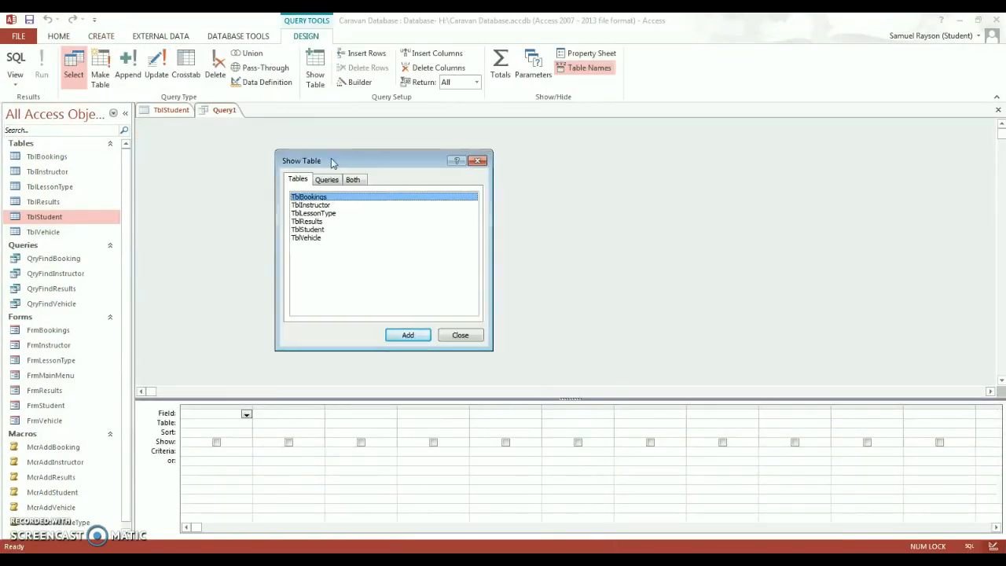
left_click(327, 229)
left_click(320, 238)
left_click(319, 229)
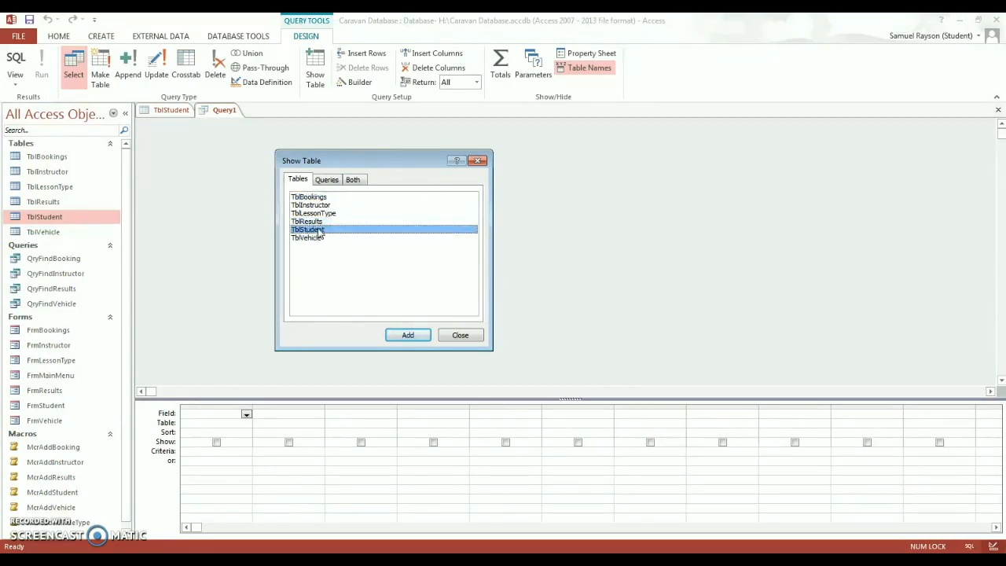
left_click(409, 335)
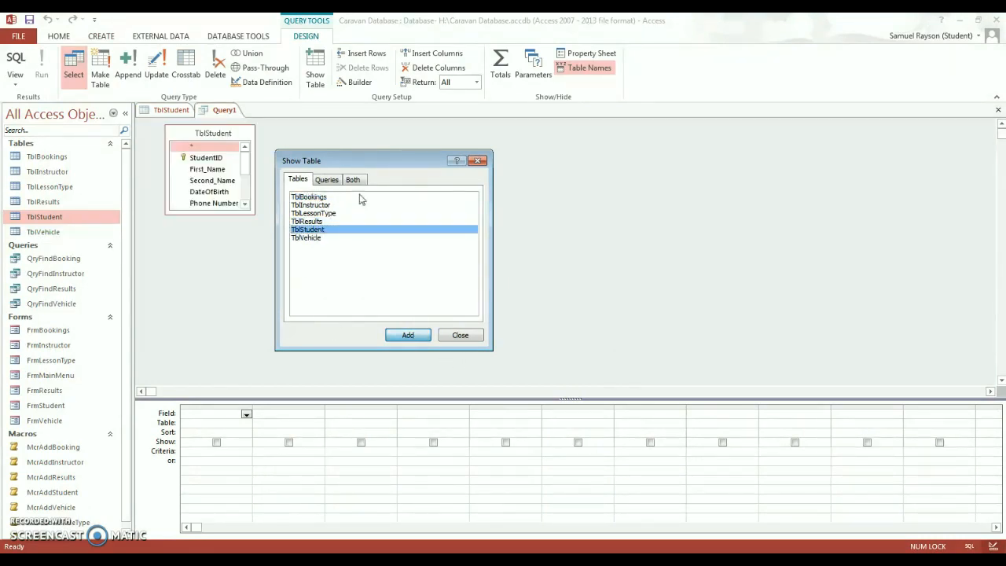
left_click(462, 335)
- Place all TblStudent fields in the query grid and start a First_Name criterion
double_click(209, 132)
left_click_drag(204, 161, 264, 421)
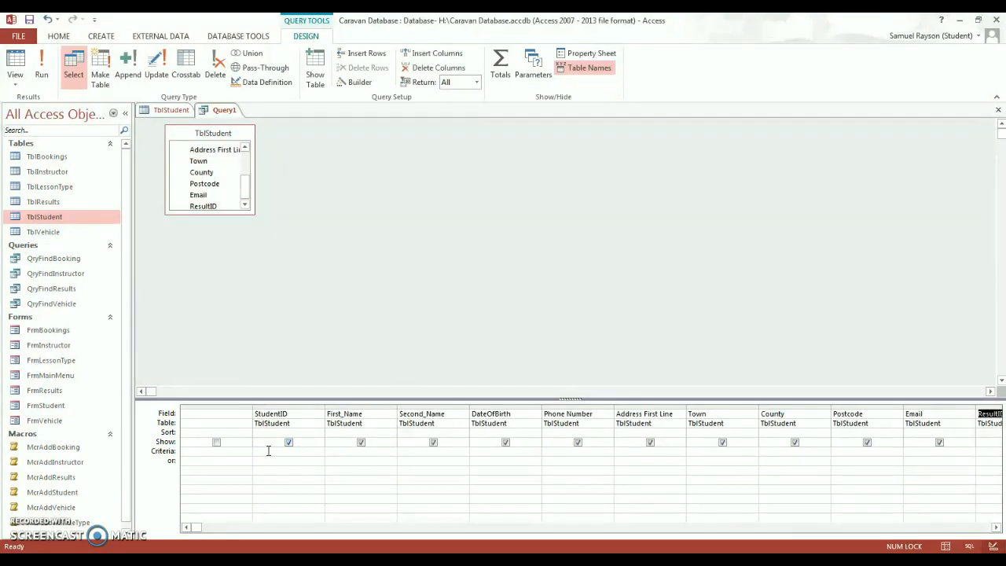
left_click(342, 453)
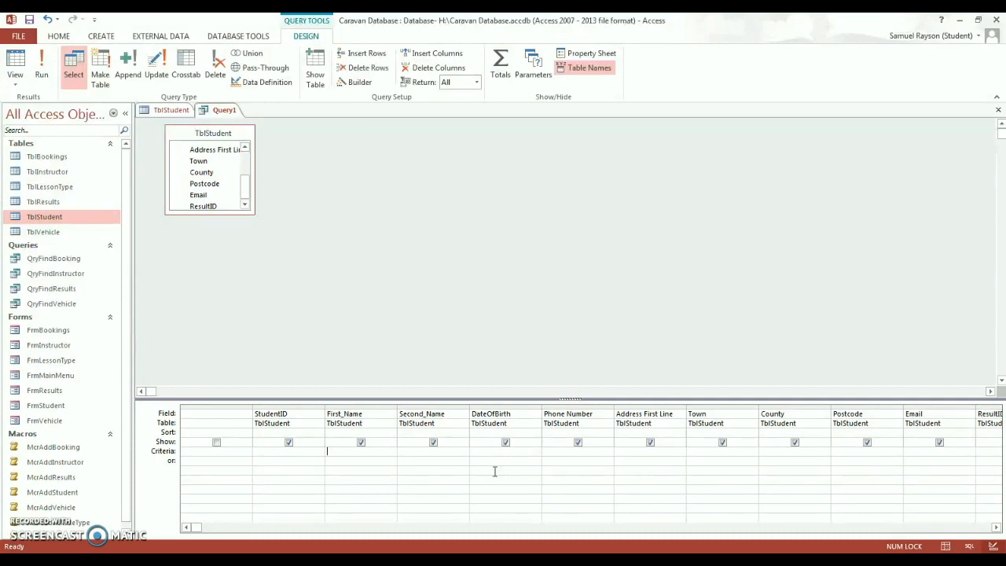
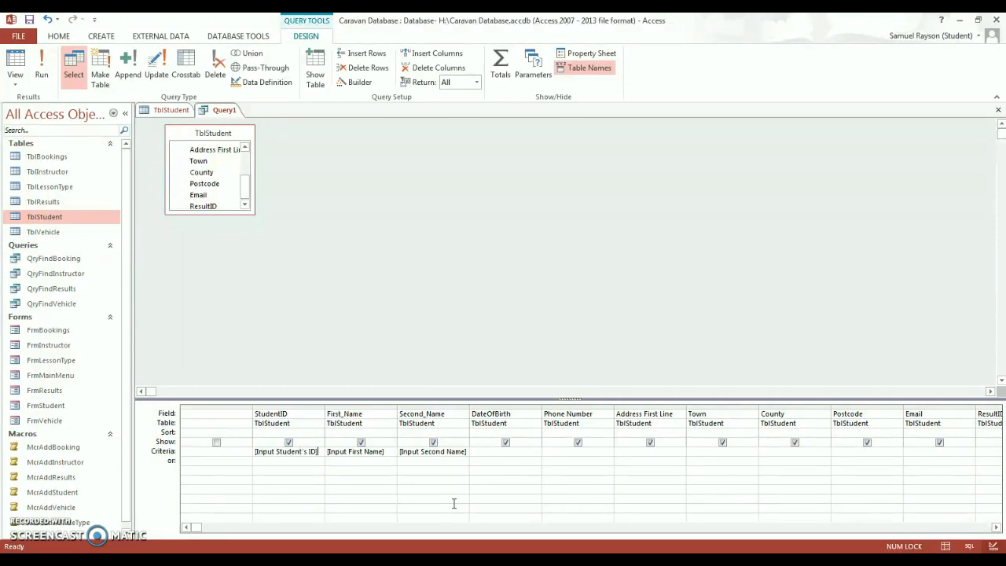
- Leave the criteria row and save the query as QryFindStudent
key("Tab")
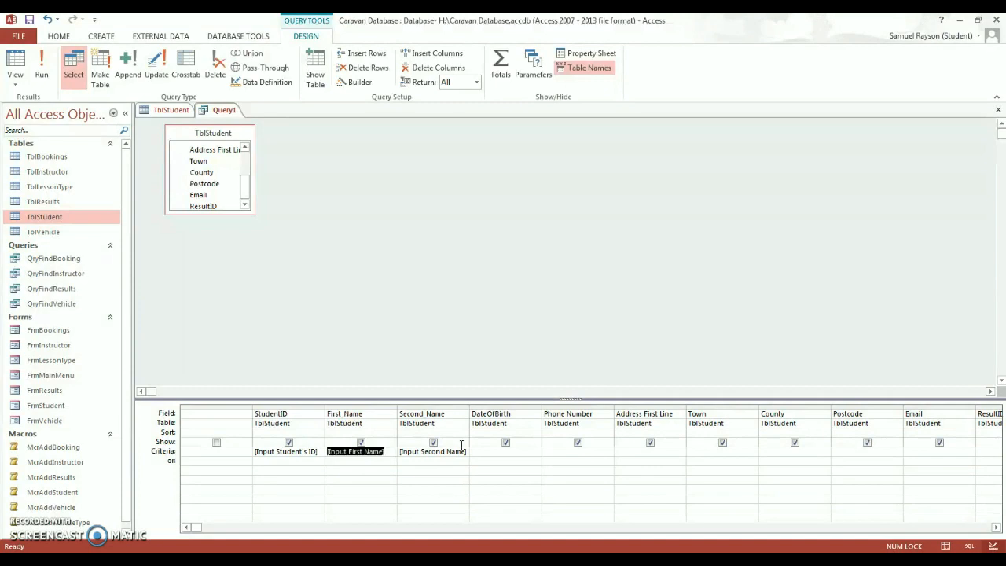
left_click(442, 352)
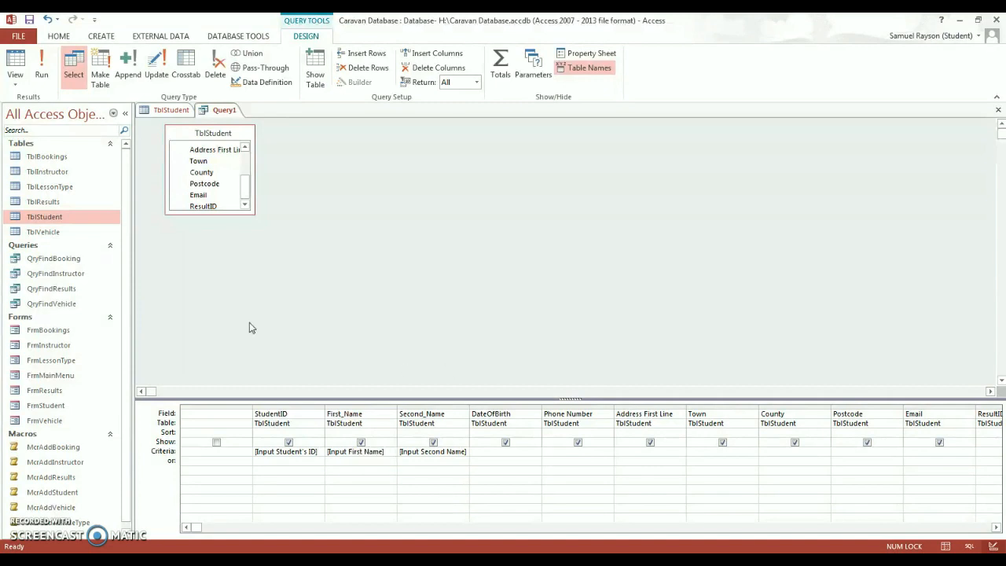
right_click(223, 110)
left_click(258, 122)
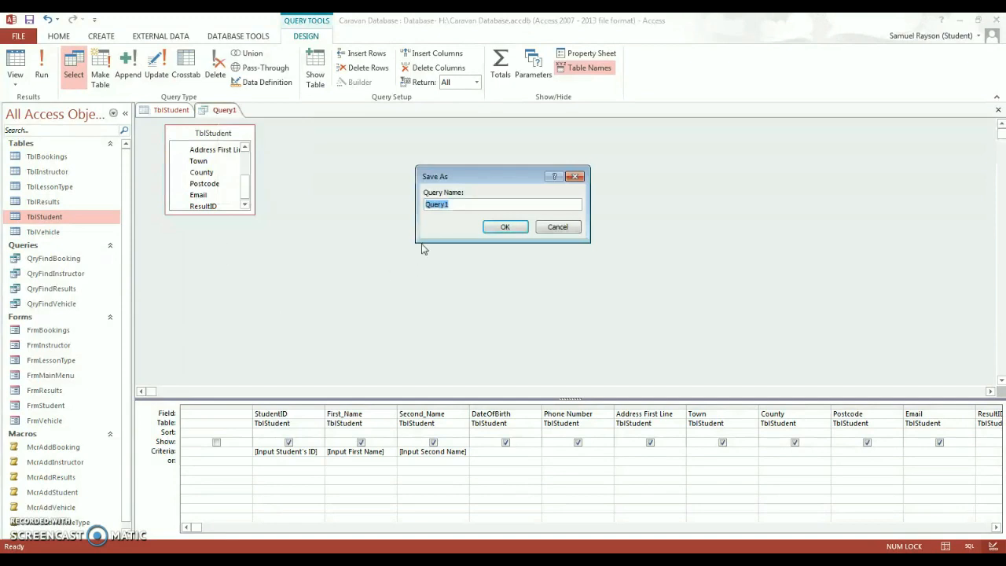
type("Q")
key("Return")
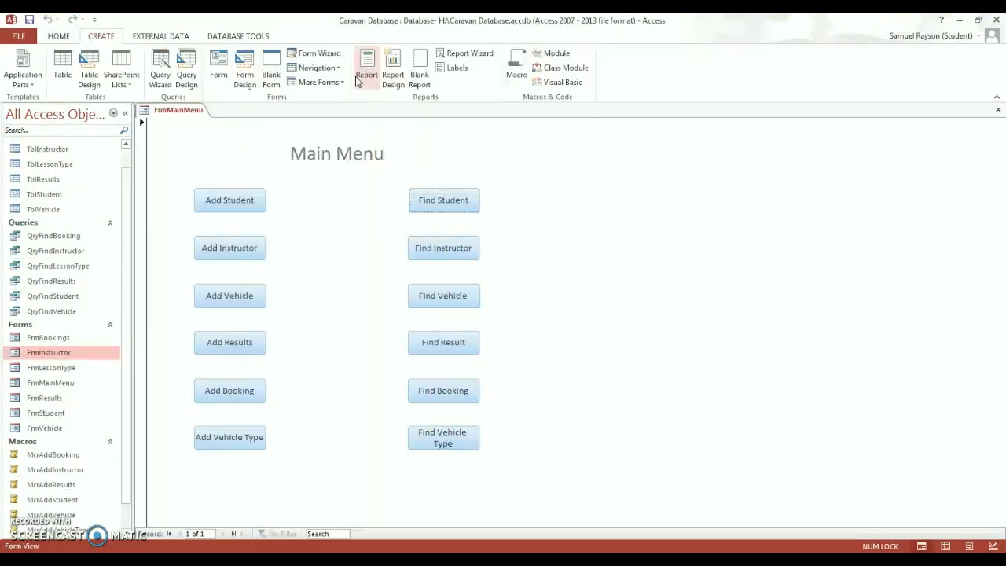
- In the Form Wizard, add every QryFindStudent field using a columnar layout
left_click(318, 53)
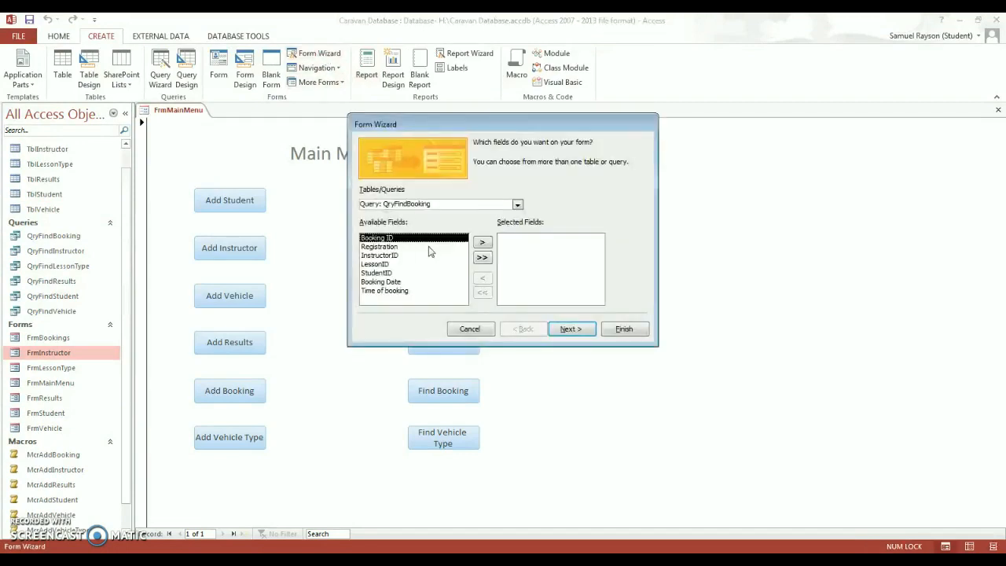
left_click(517, 204)
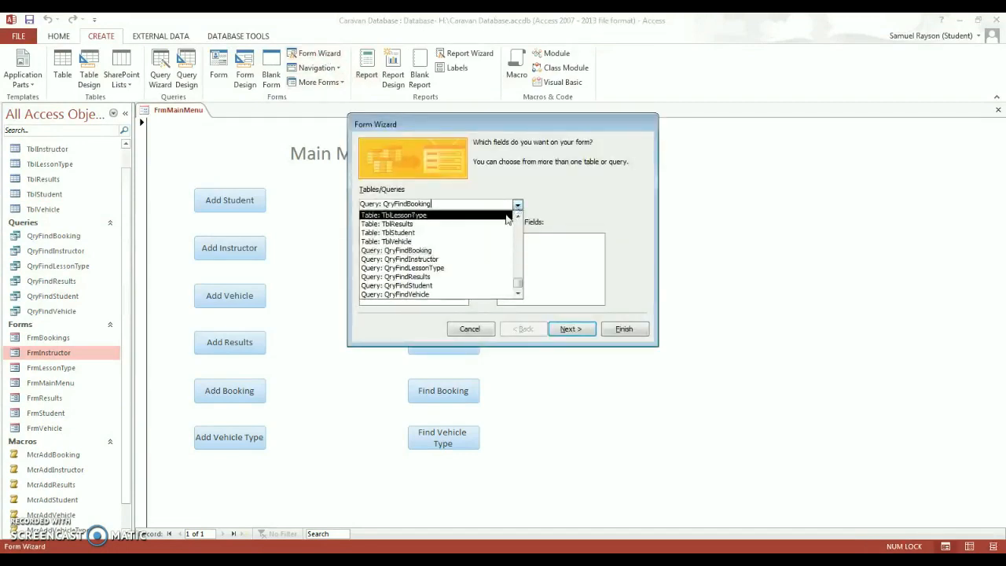
left_click(424, 286)
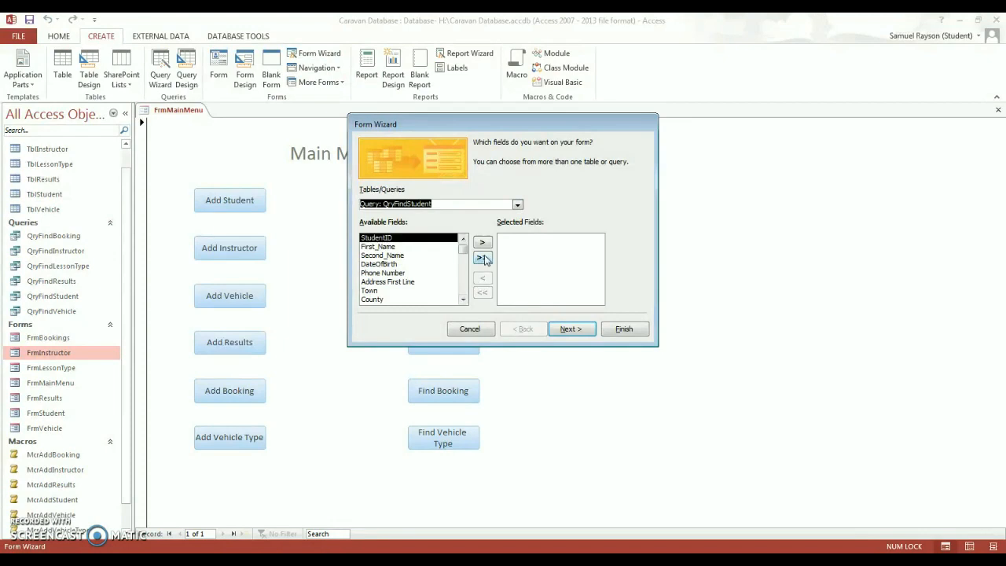
left_click(482, 257)
left_click(578, 328)
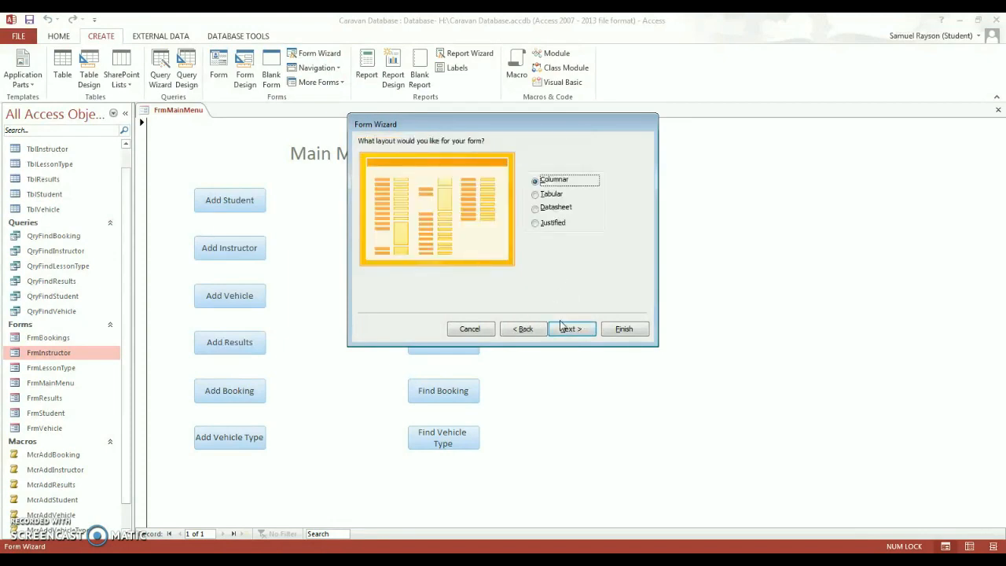
left_click(579, 328)
- Title the form FrmFindStudent, finish it, and skip the three parameter prompts
left_click_drag(471, 156, 454, 158)
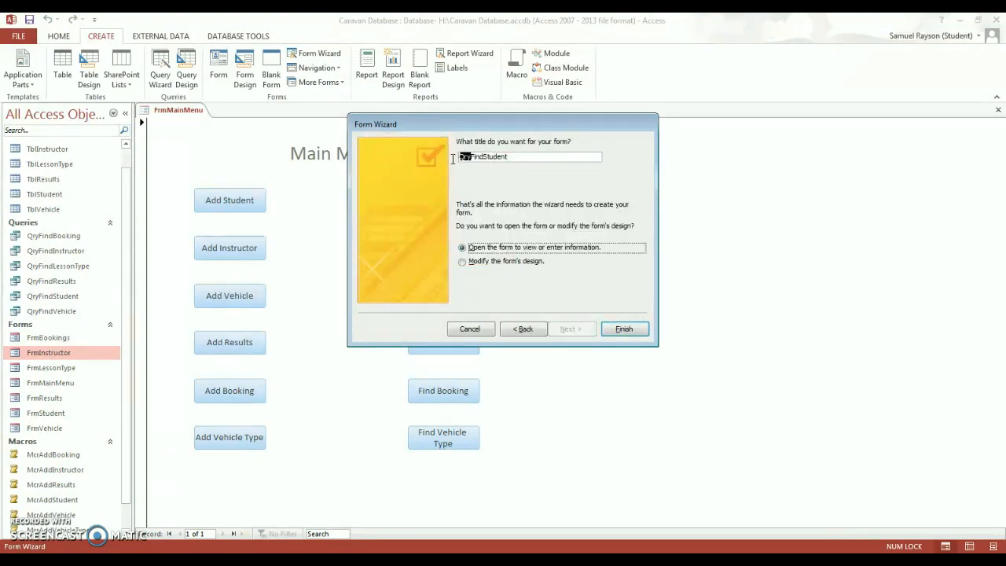
type("Frm")
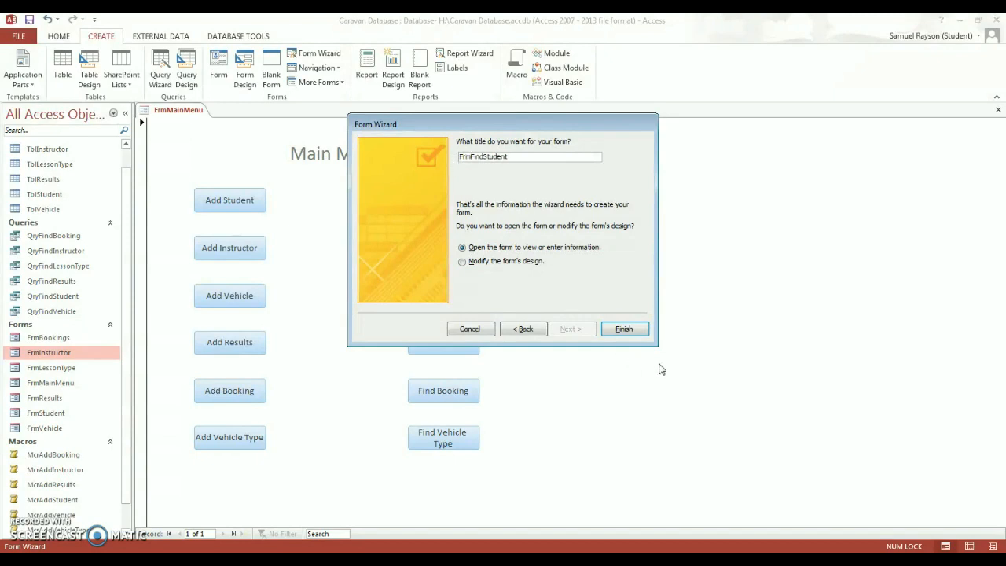
left_click(624, 328)
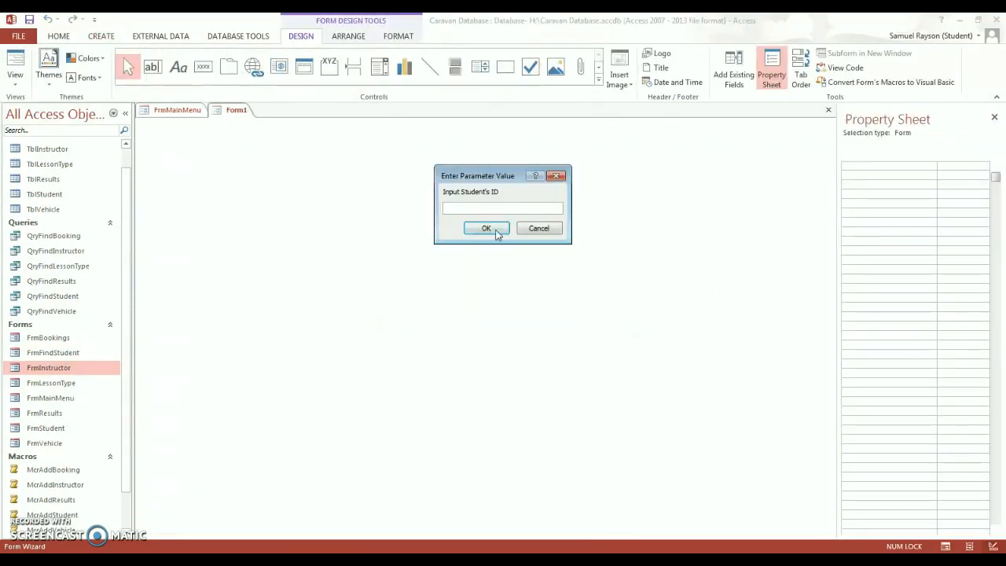
left_click(496, 229)
left_click(492, 230)
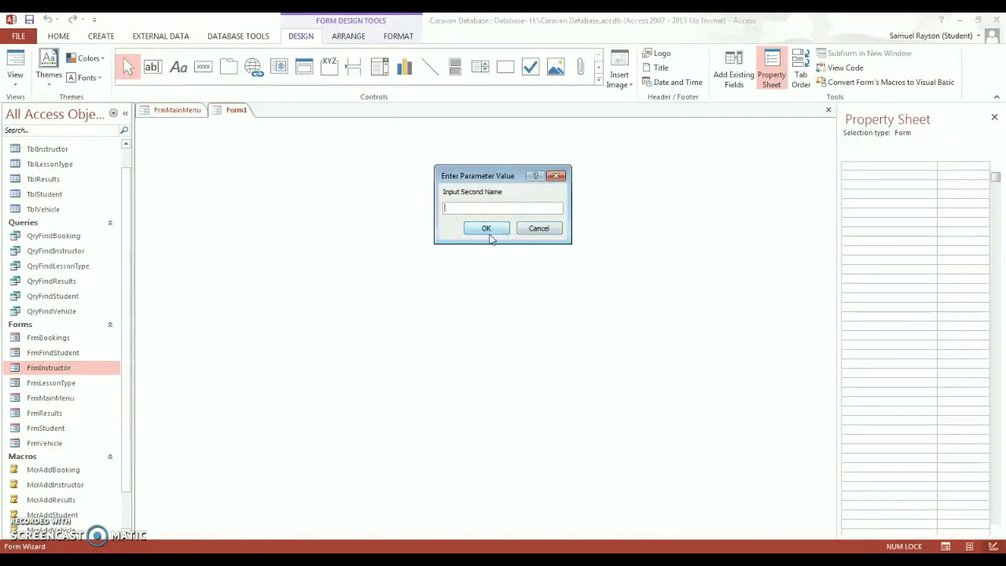
left_click(487, 230)
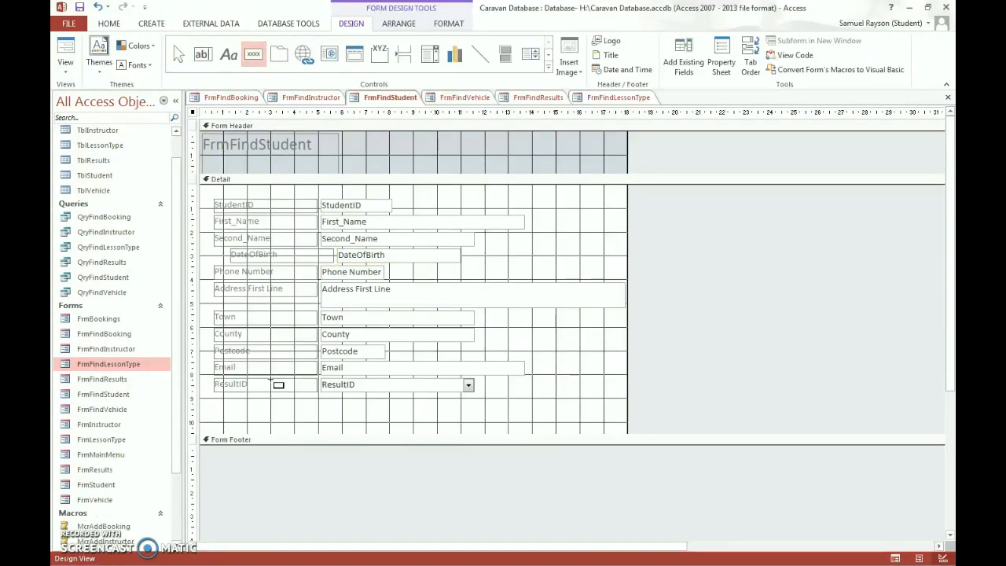
- Draw a button below the ResultID field, cancel its wizard, and draw a second beside it
mouse_move(248, 399)
left_mouse_down()
mouse_move(302, 426)
mouse_move(294, 422)
left_mouse_up()
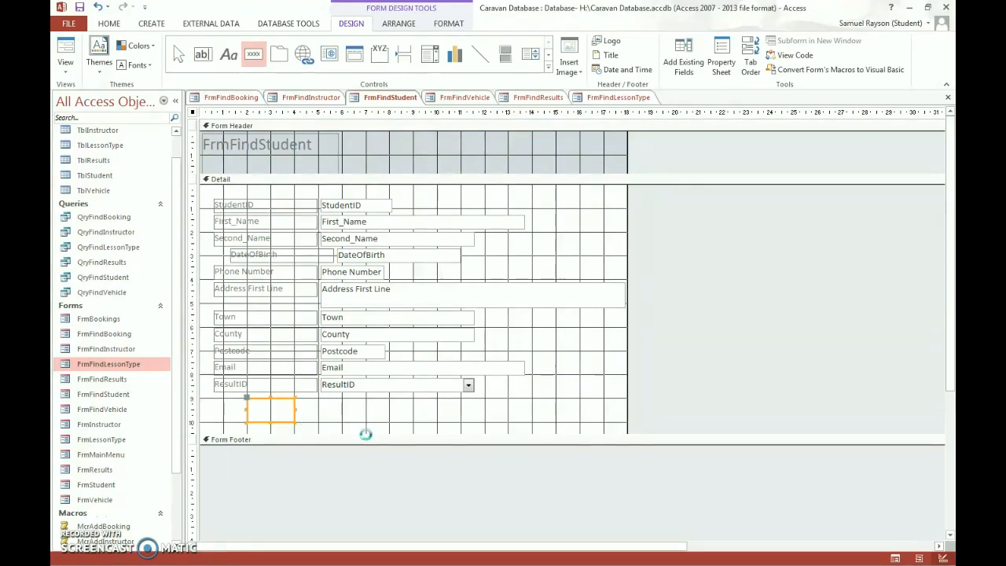
left_click(454, 306)
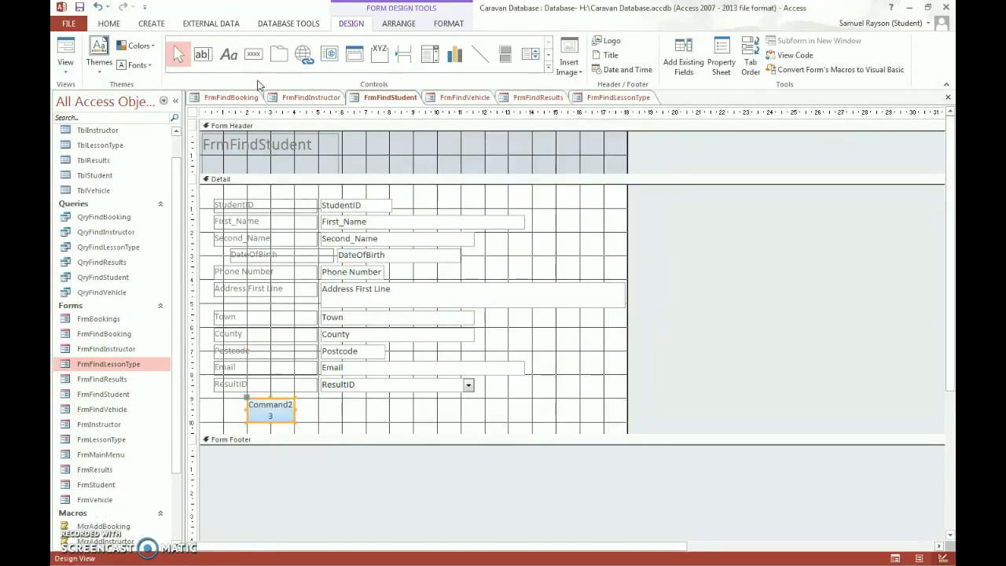
left_click(253, 53)
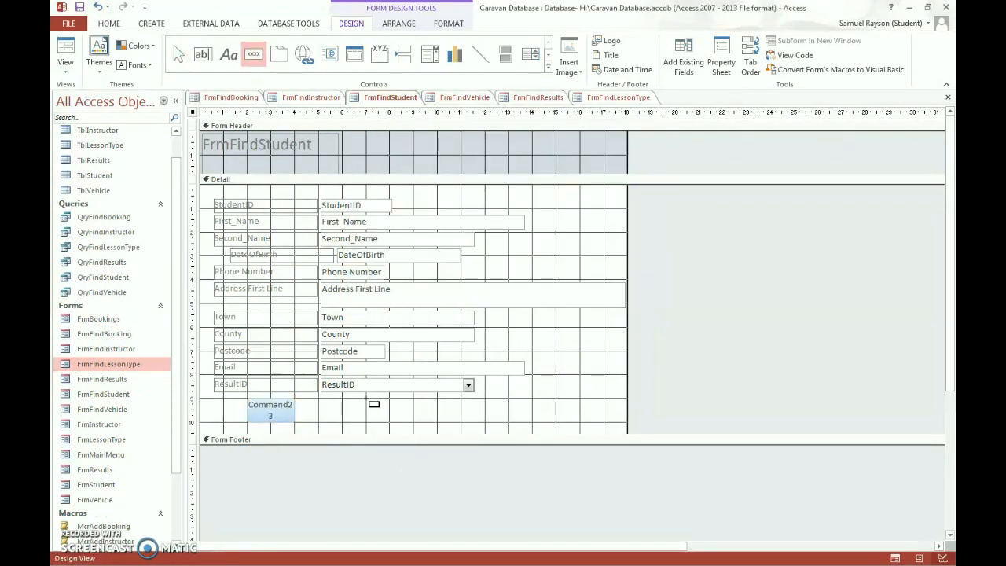
left_click_drag(366, 399, 437, 421)
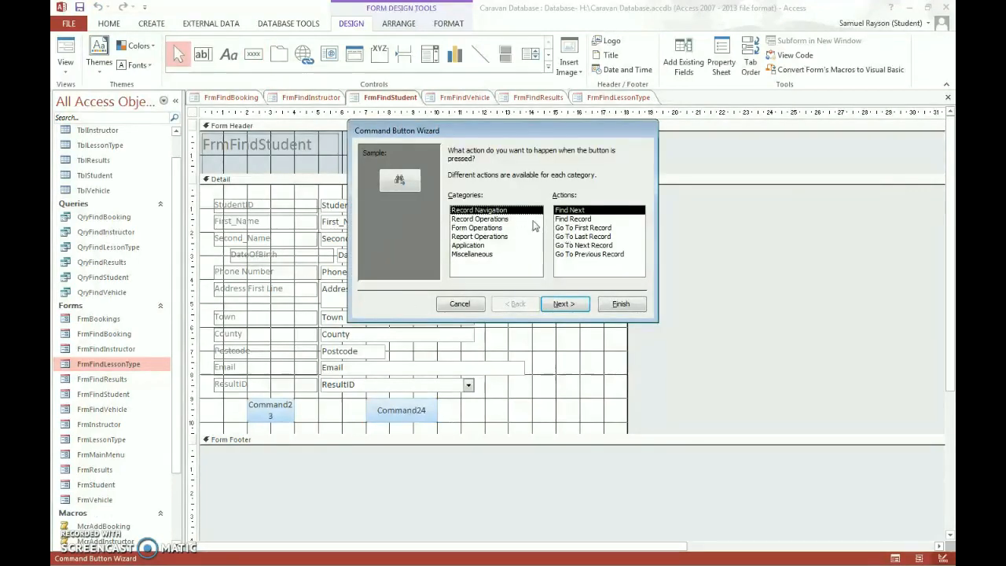
- Make the second button a text-labelled Save Record button and enlarge it
left_click(522, 220)
left_click(587, 246)
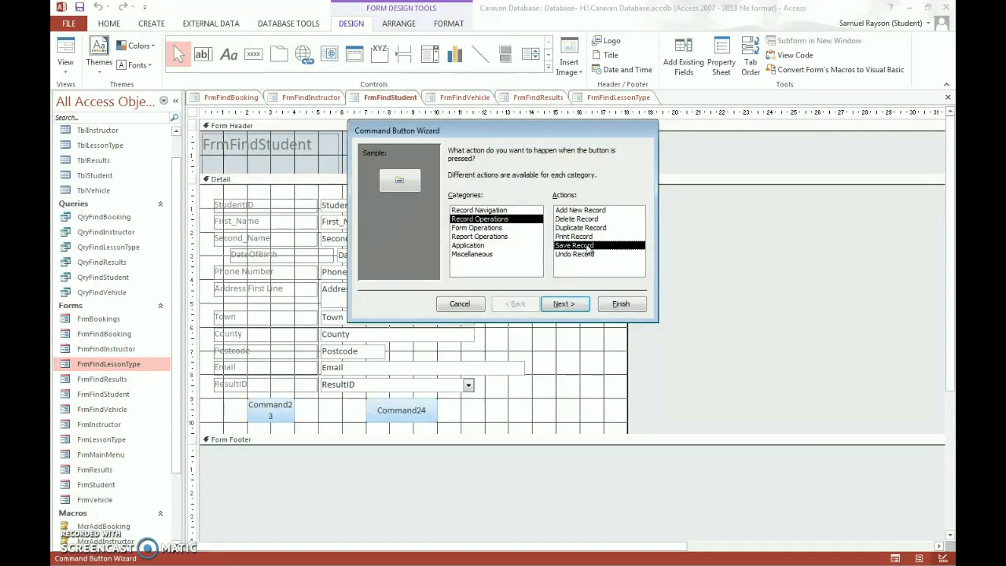
left_click(564, 304)
left_click(453, 201)
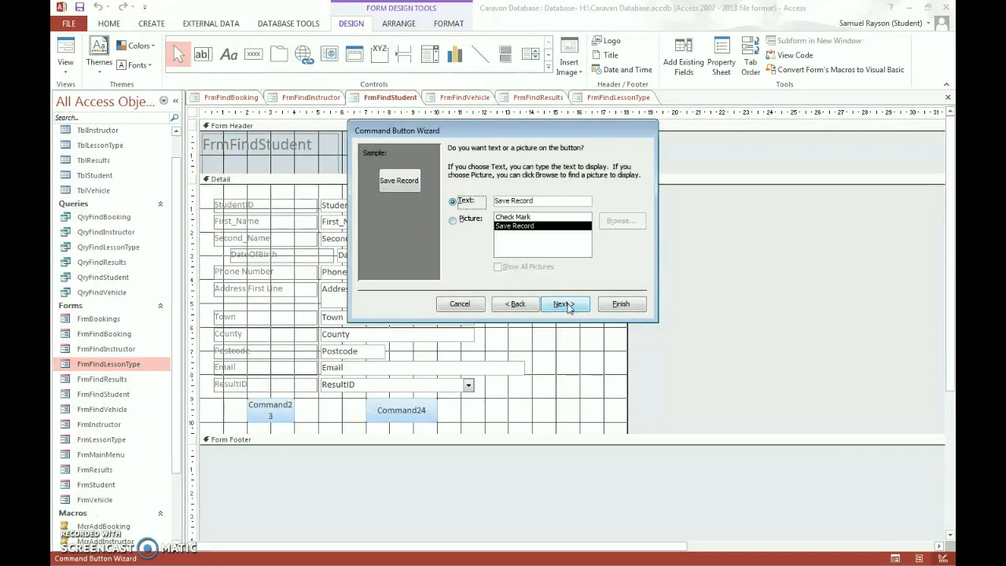
left_click(565, 304)
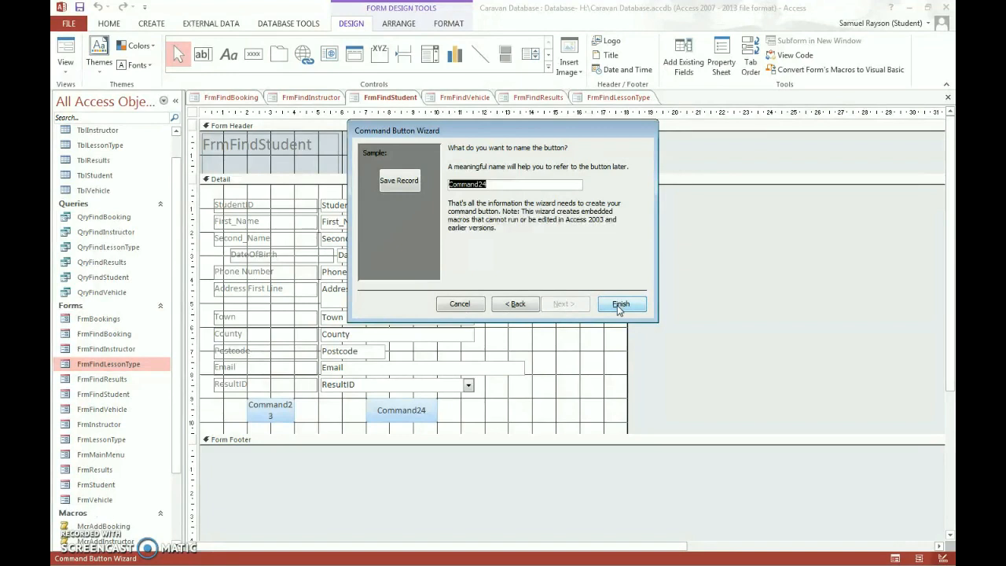
left_click(619, 304)
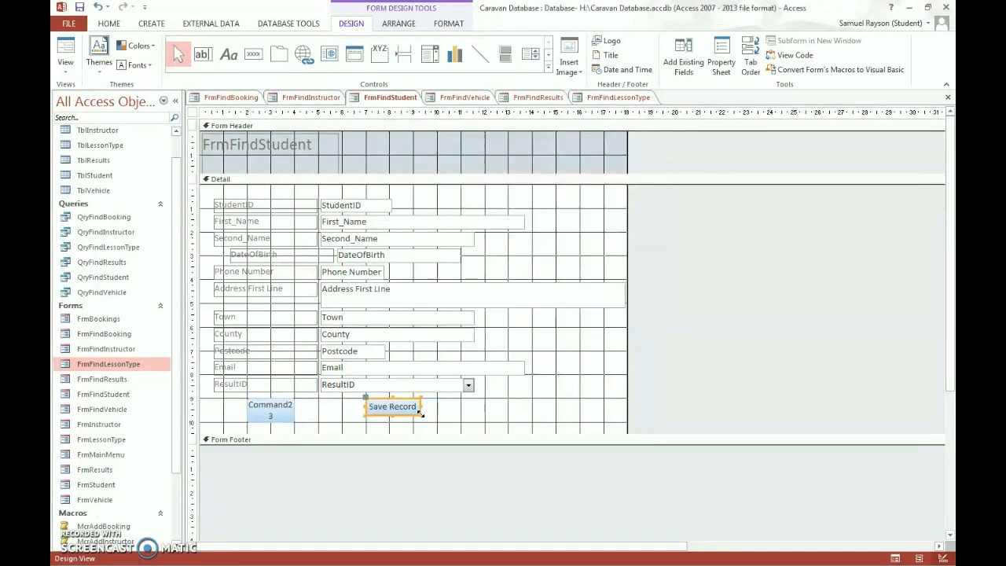
mouse_move(420, 414)
left_mouse_down()
mouse_move(439, 426)
mouse_move(438, 411)
left_mouse_up()
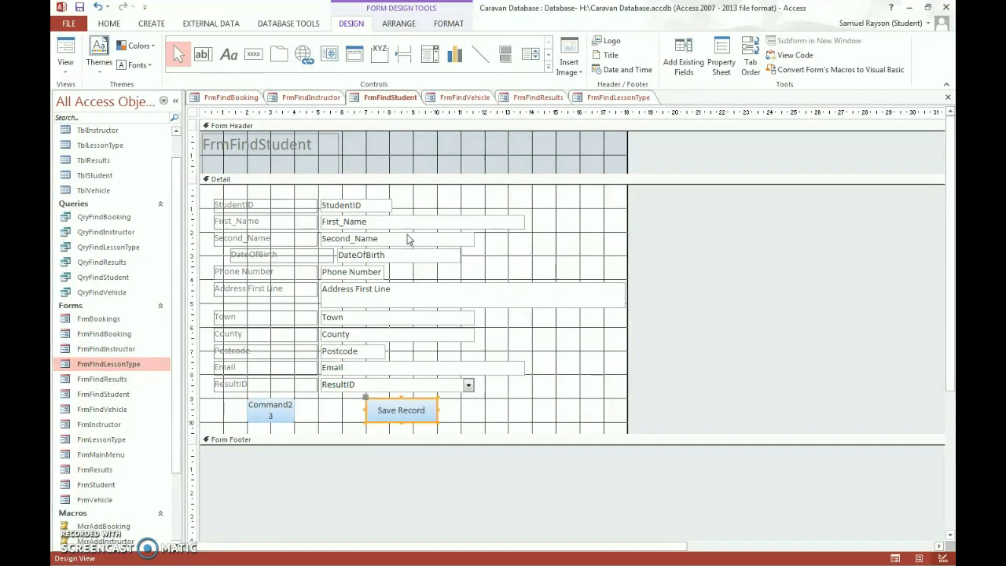
left_click(253, 53)
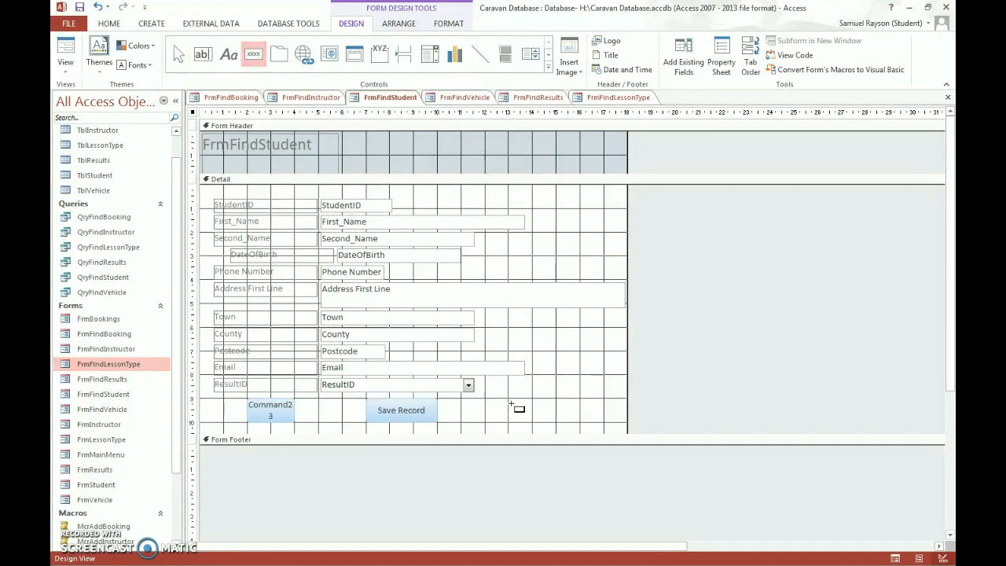
- Add a text-labelled Delete Record button right of Save Record and resize it
left_click_drag(507, 398, 579, 423)
left_click(523, 219)
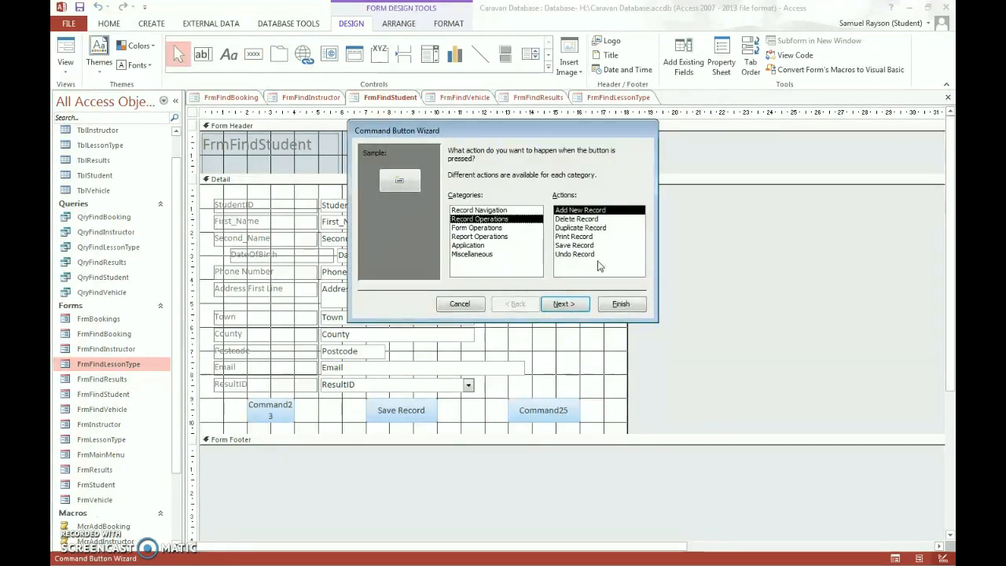
left_click(585, 219)
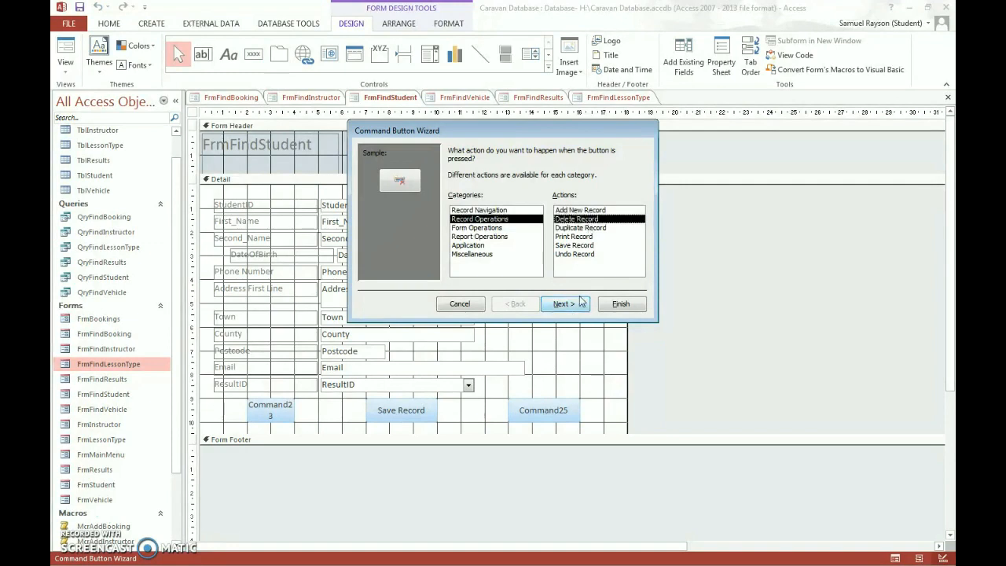
left_click(581, 304)
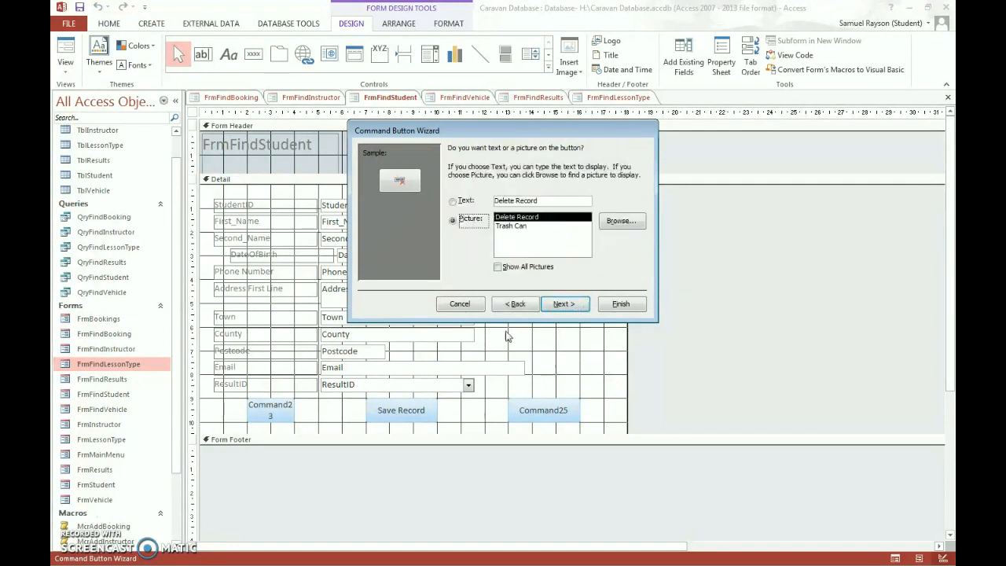
left_click(458, 201)
left_click(578, 306)
left_click(621, 303)
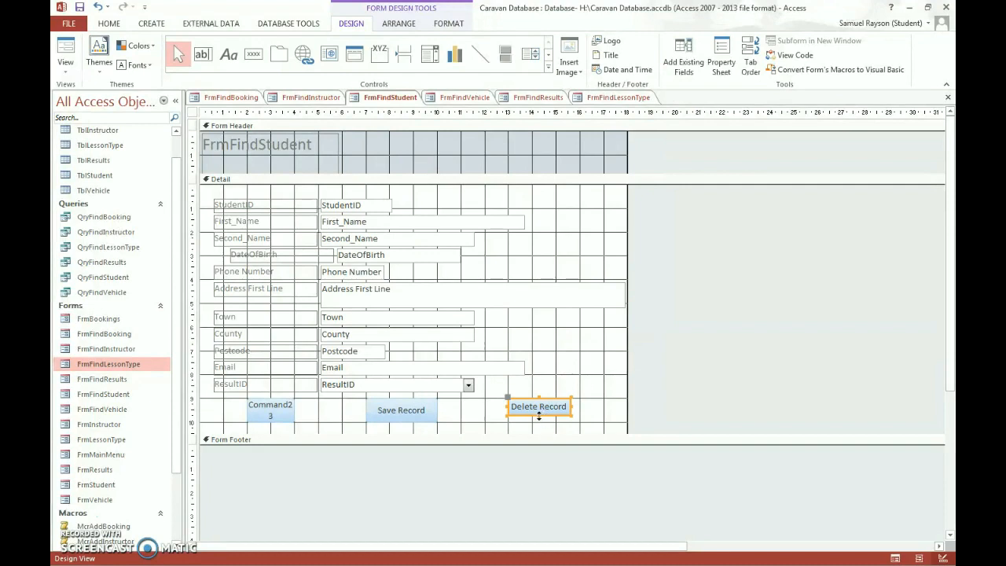
left_click_drag(538, 416, 578, 410)
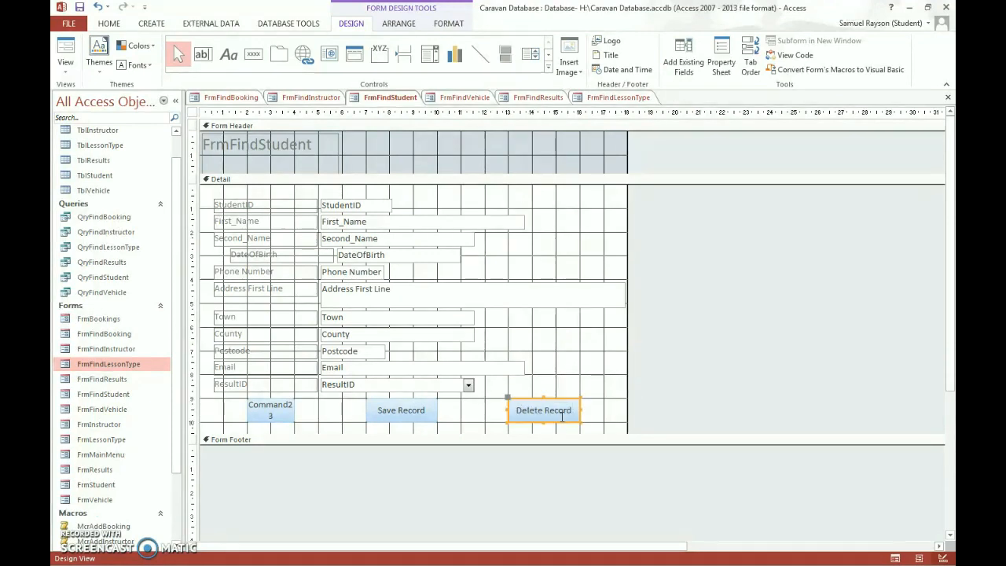
left_click(698, 393)
- Widen Command23 to match the other buttons and caption it Return
left_click(272, 410)
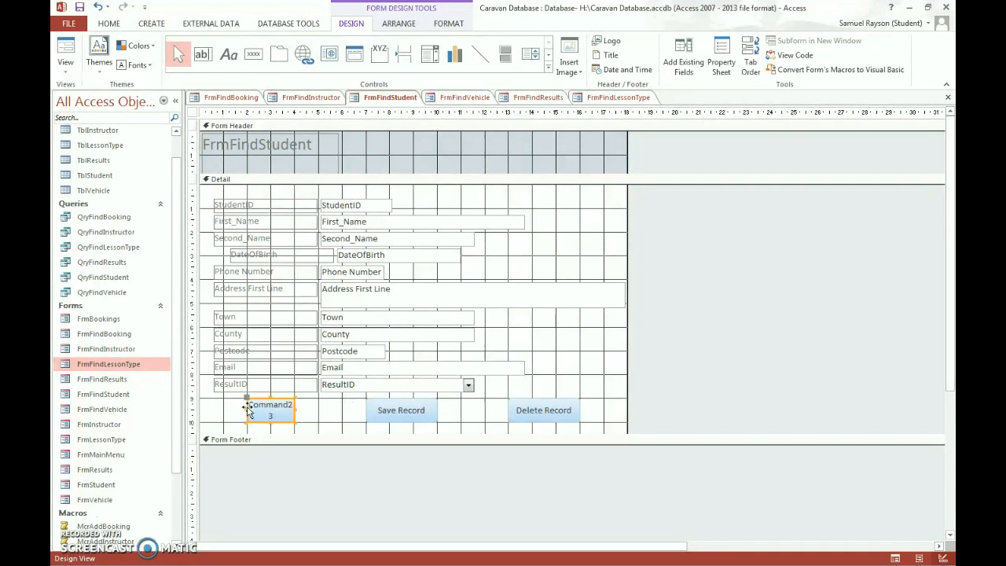
left_click_drag(247, 409, 224, 412)
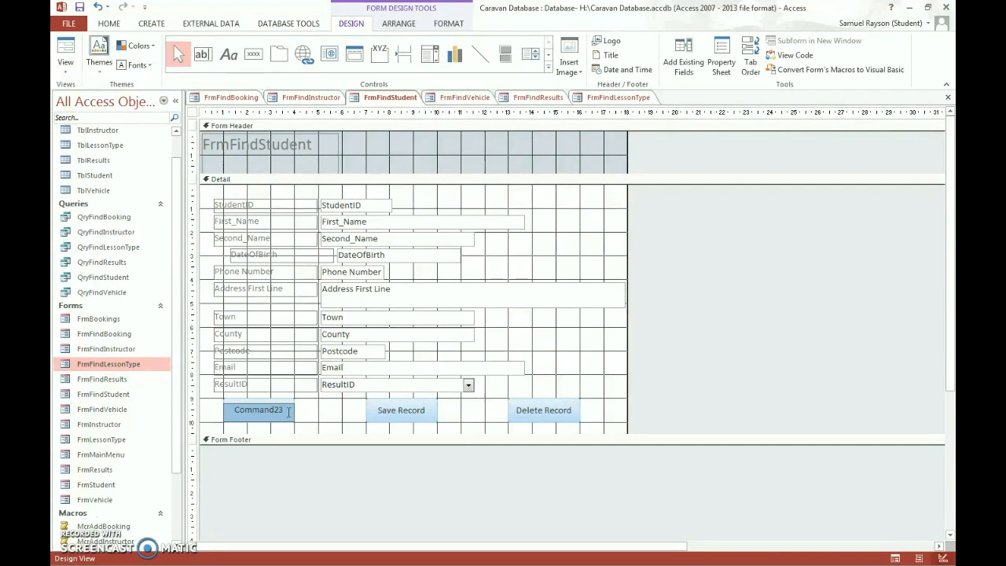
left_click(288, 411)
double_click(246, 409)
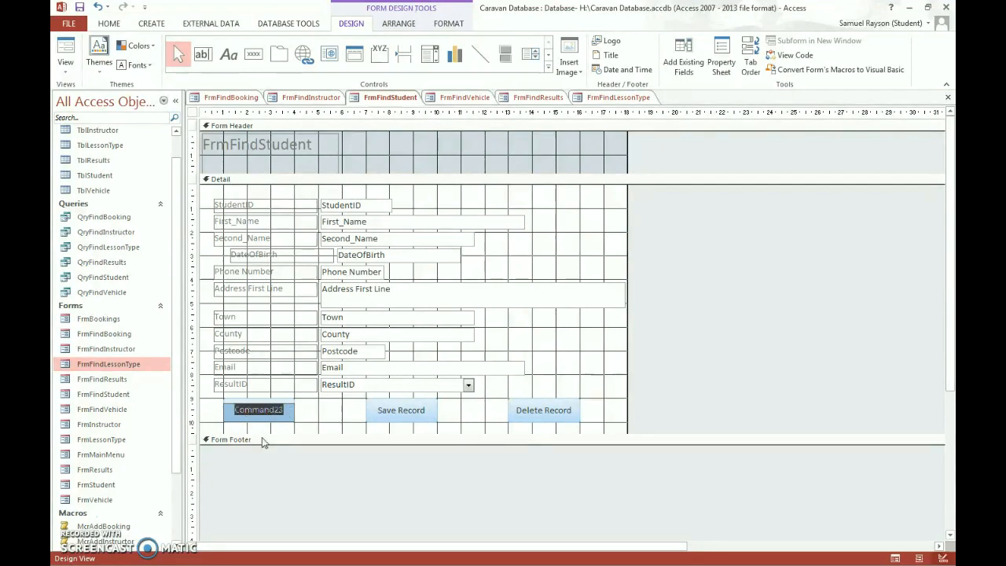
type("Return")
key("Return")
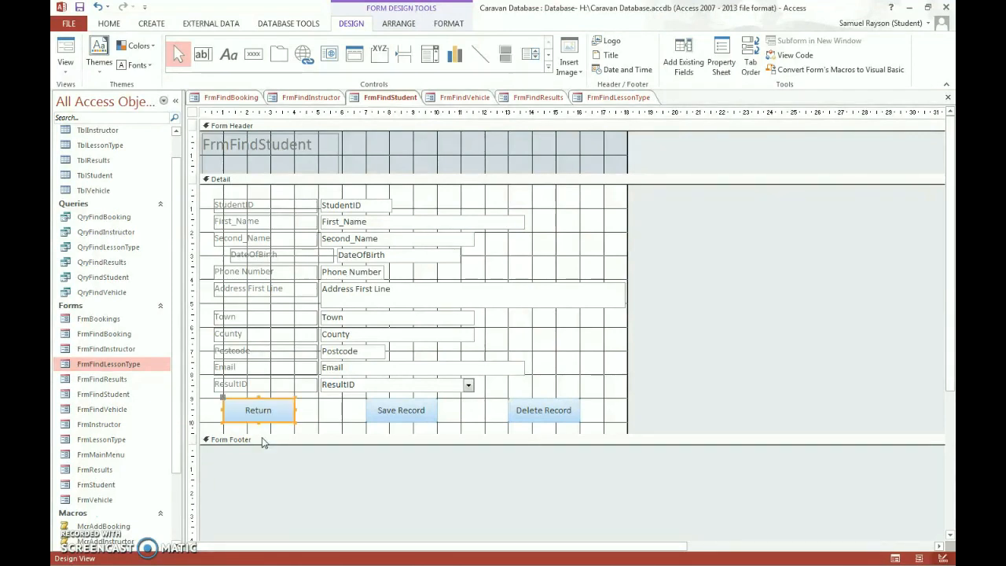
key("F4")
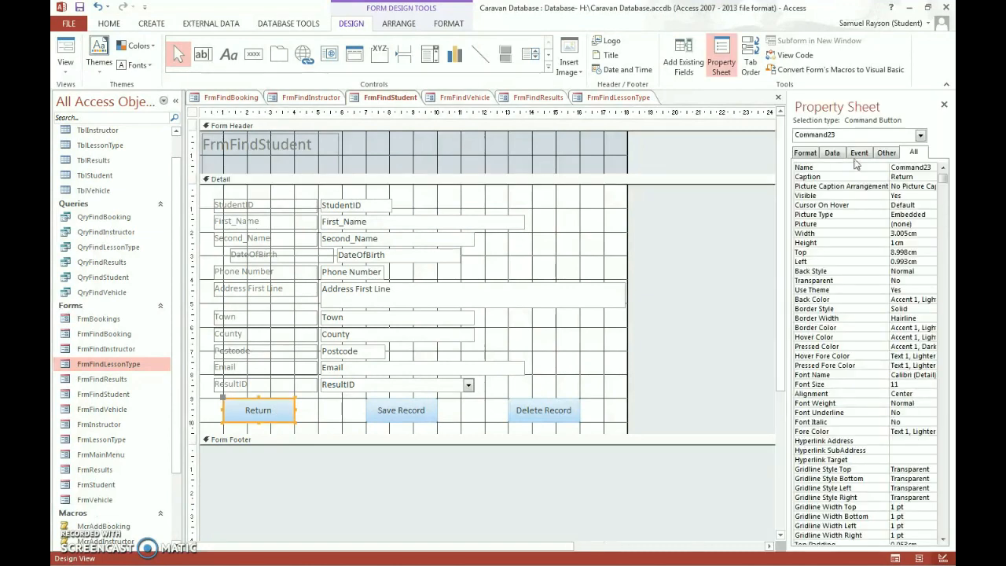
- Set the Return button's On Click event to McrReturn
left_click(859, 153)
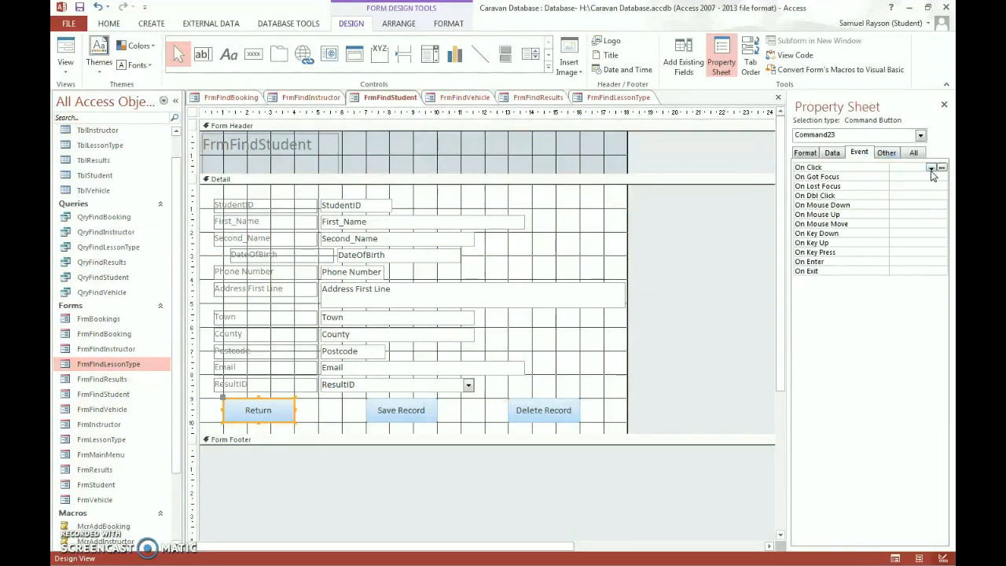
left_click(930, 169)
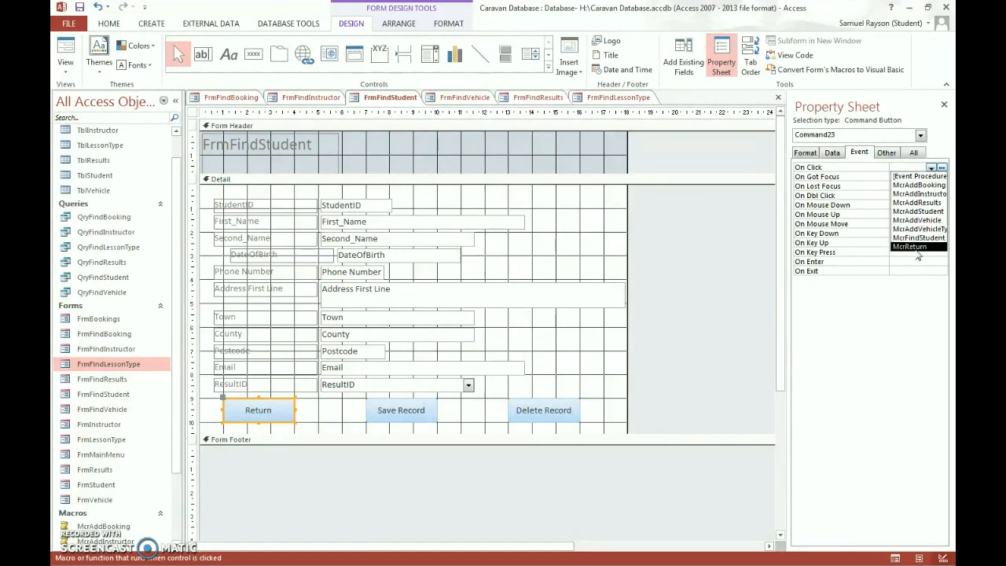
left_click(915, 248)
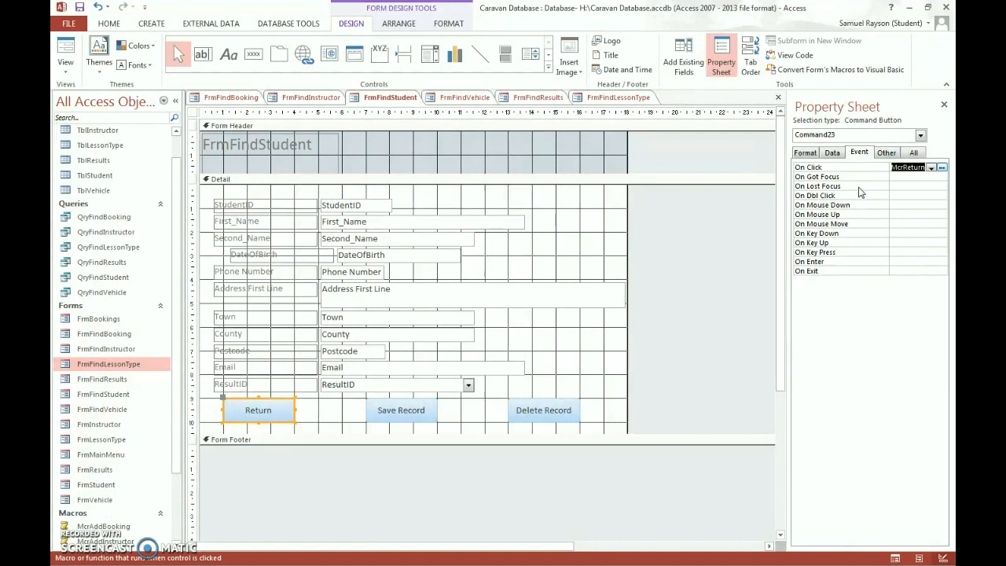
left_click(683, 345)
- Test in Form View that FrmFindStudent's Return button goes back to the main menu
right_click(387, 100)
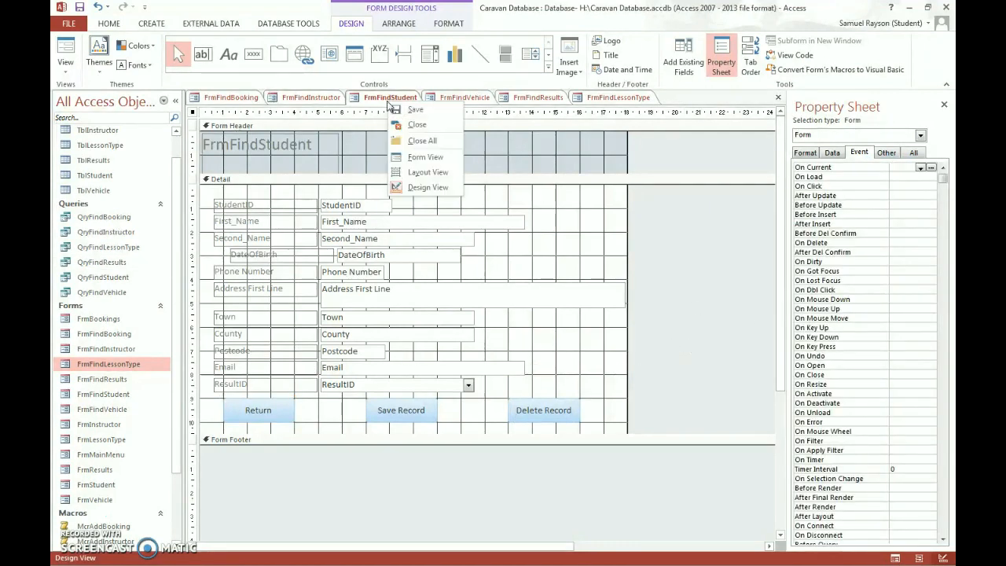
left_click(387, 100)
right_click(390, 97)
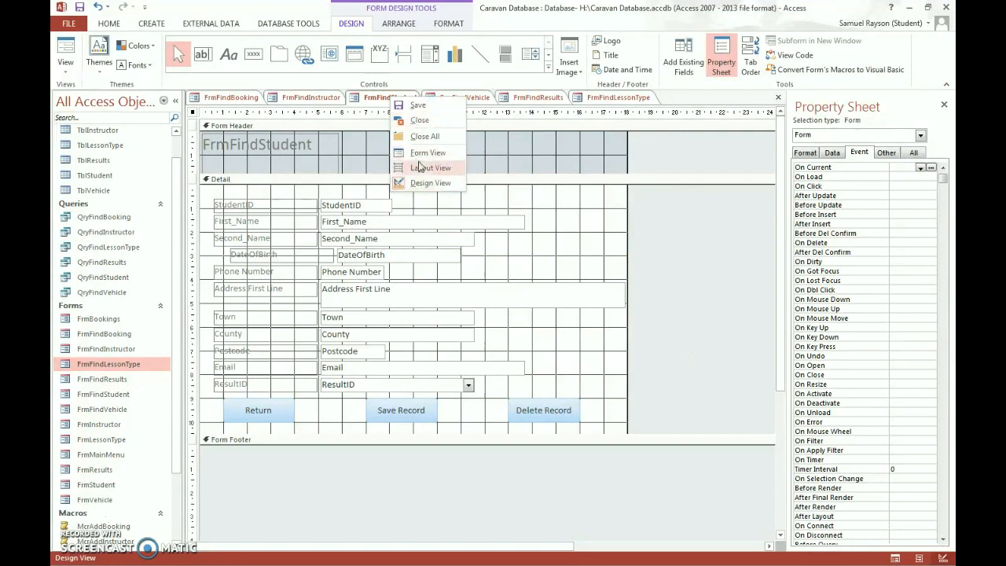
left_click(424, 153)
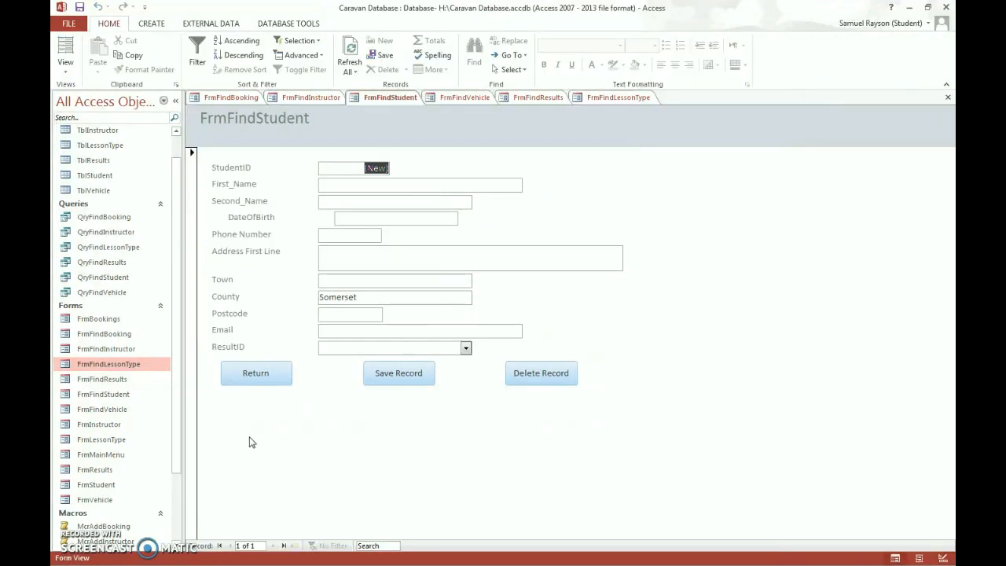
left_click(255, 372)
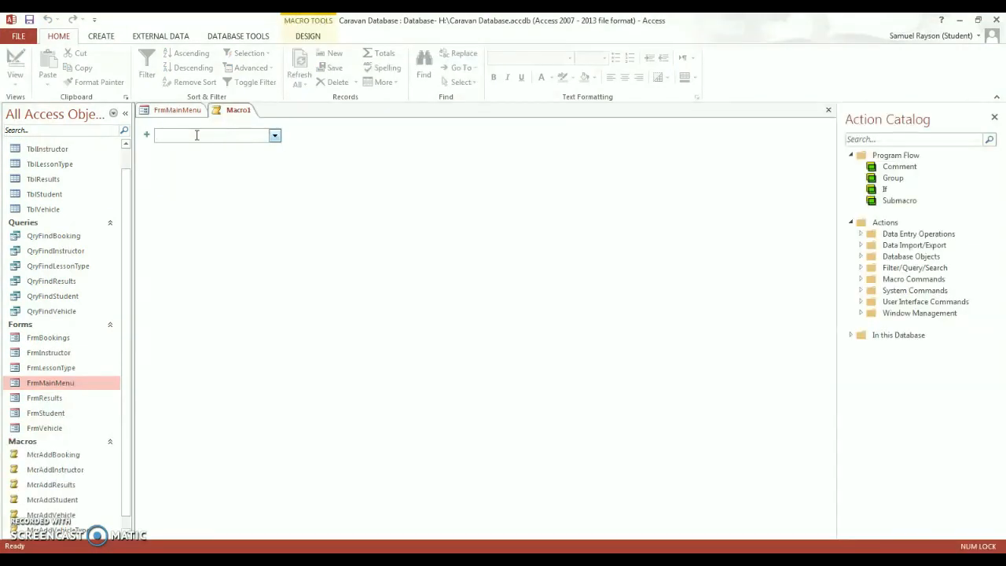
- Add an OpenForm action with Form Name FrmFindStudent
type("OpenForm")
key("Return")
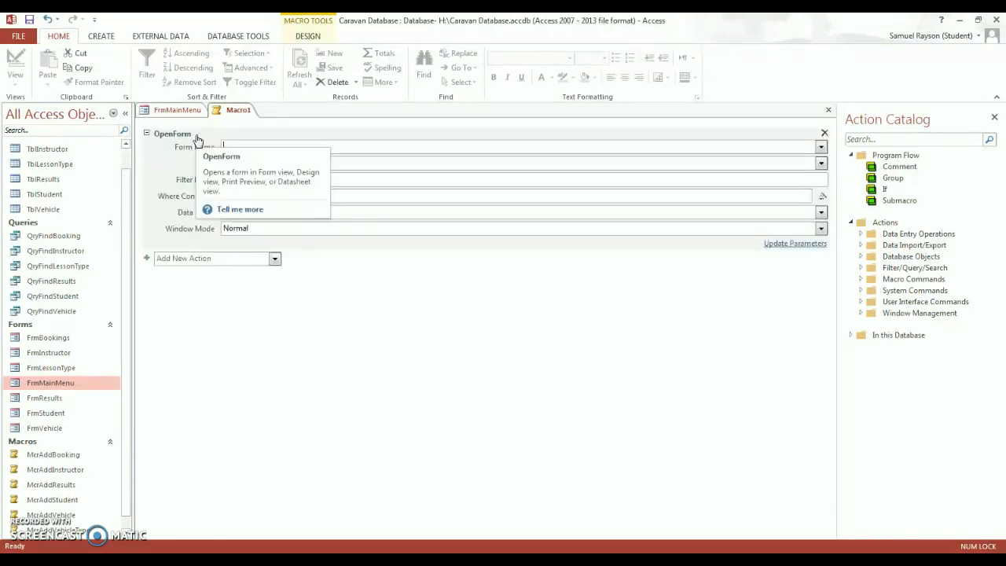
type("Frm")
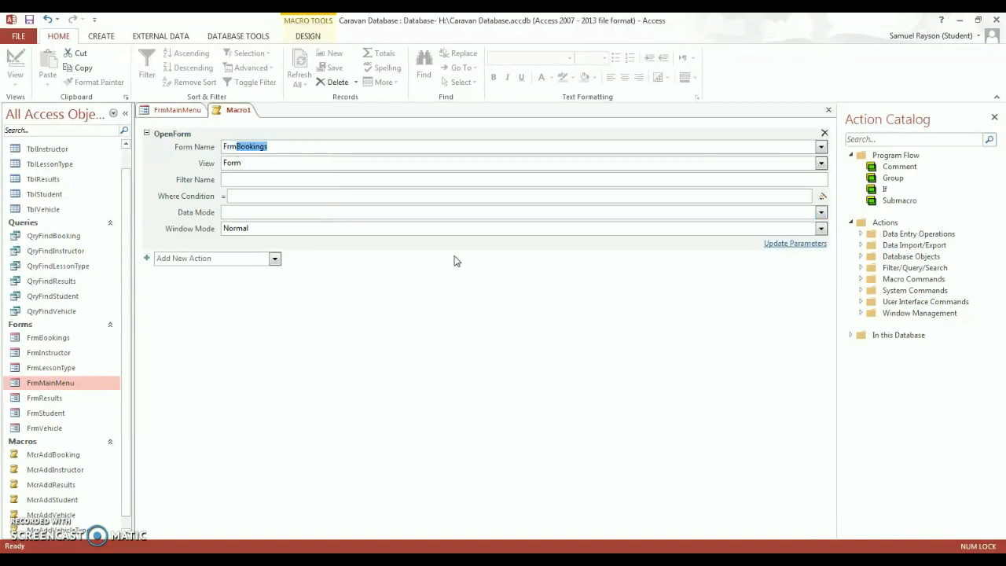
type("F")
type("indStudent")
- Add a CloseWindow action closing FrmMainMenu with Save set to No, then save the macro
left_click(246, 259)
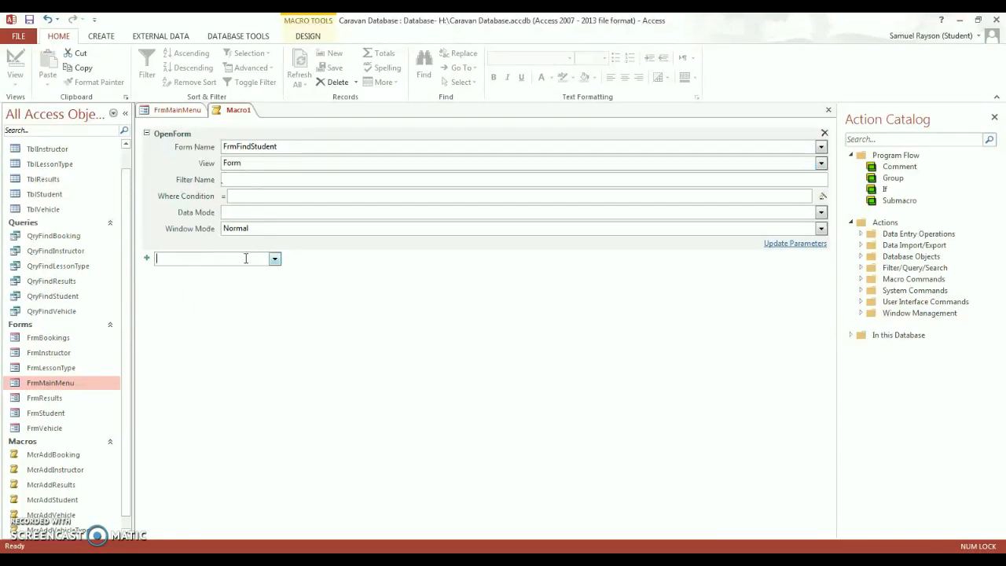
type("CloseDW")
type("Widn")
type("ndow")
key("Return")
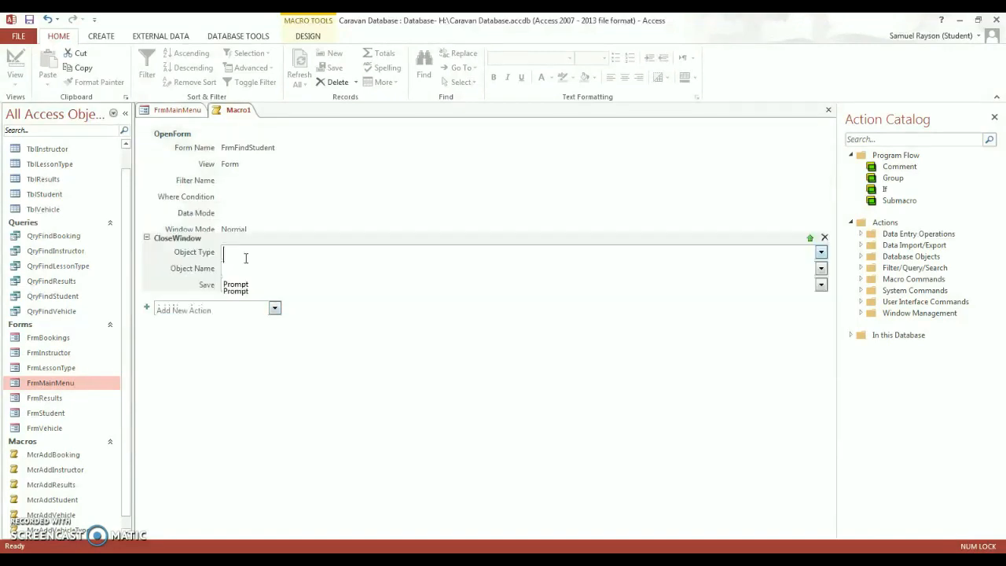
type("F")
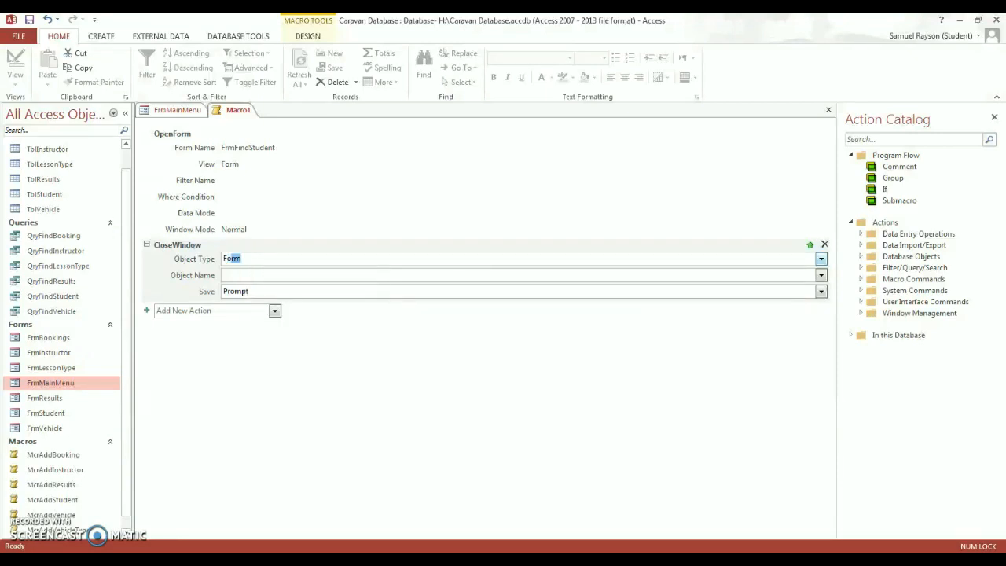
type("FrmMain<M")
type("Men")
left_click(270, 290)
left_click(821, 290)
left_click(416, 329)
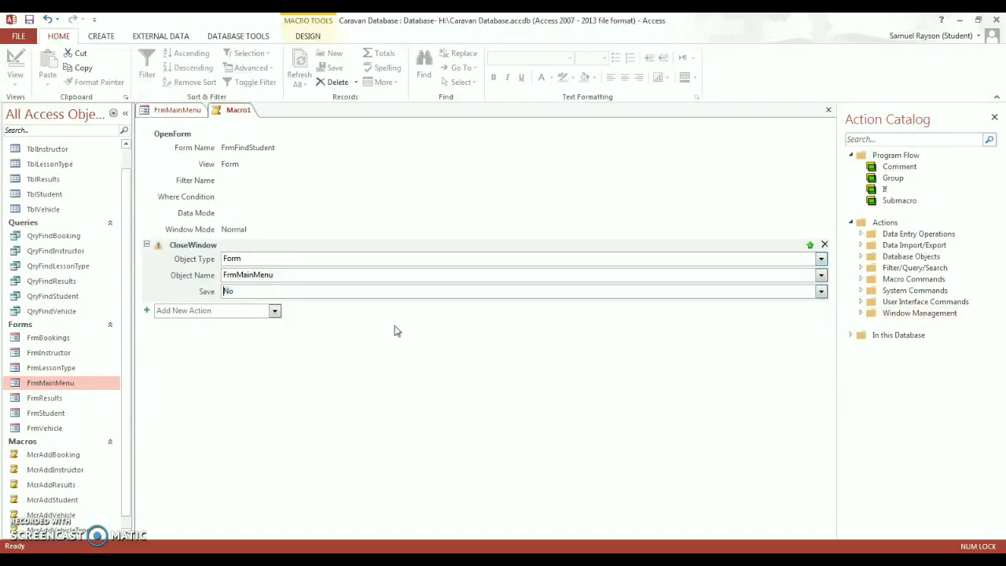
left_click(305, 365)
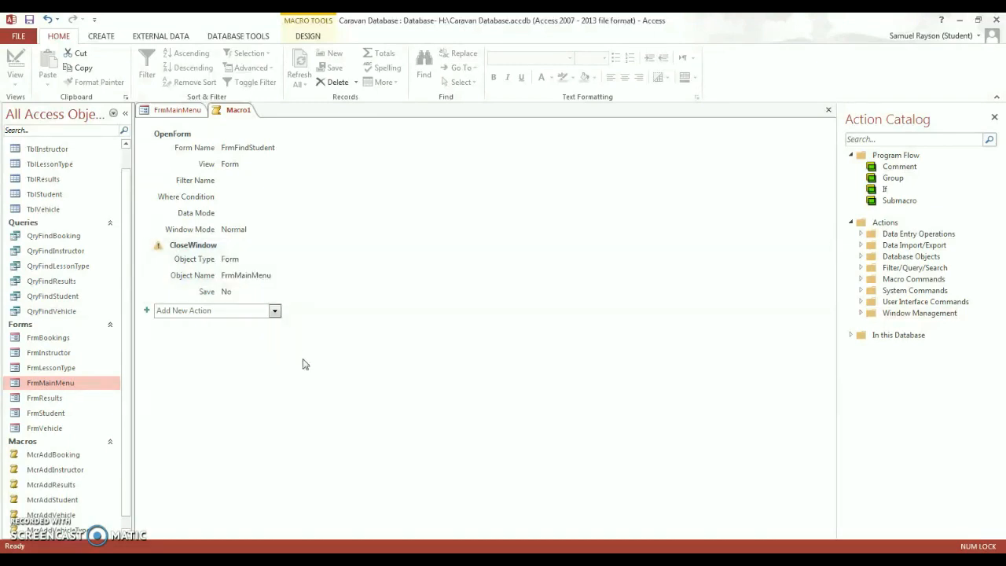
right_click(228, 110)
left_click(232, 119)
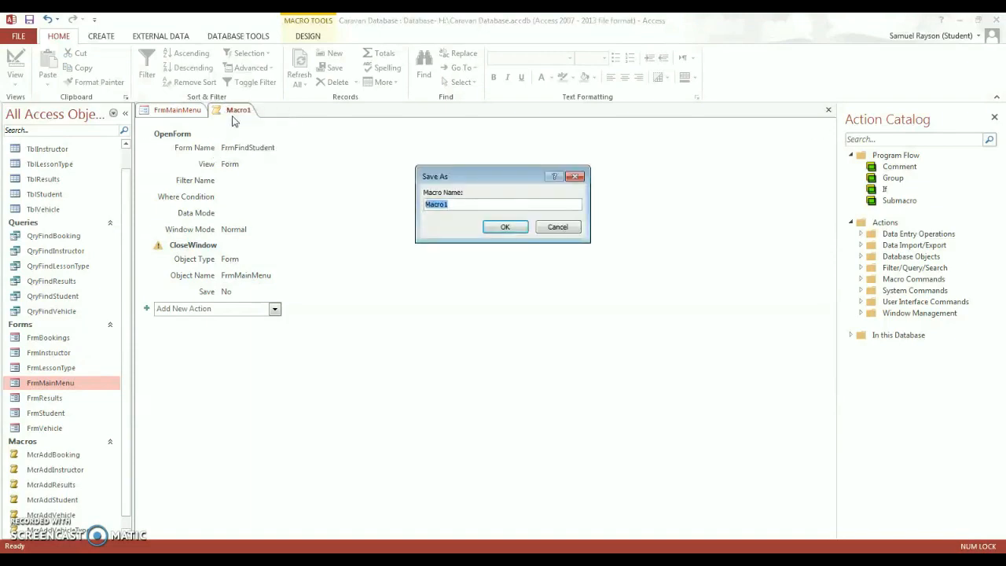
- Name the macro McrFindStudent and set it as the Find Student button's On Click
type("M")
type("crFindFin")
key("Return")
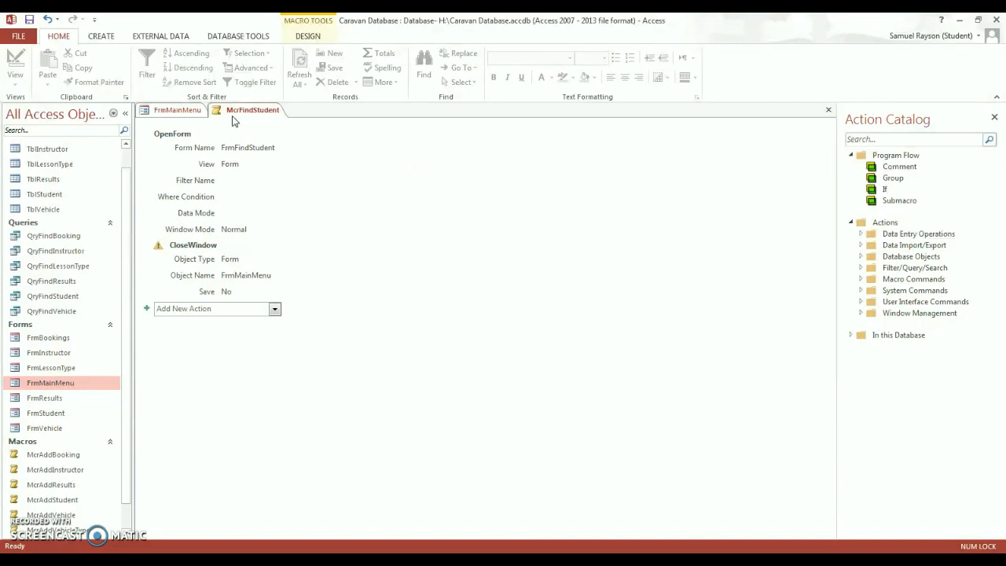
left_click(173, 111)
left_click(449, 227)
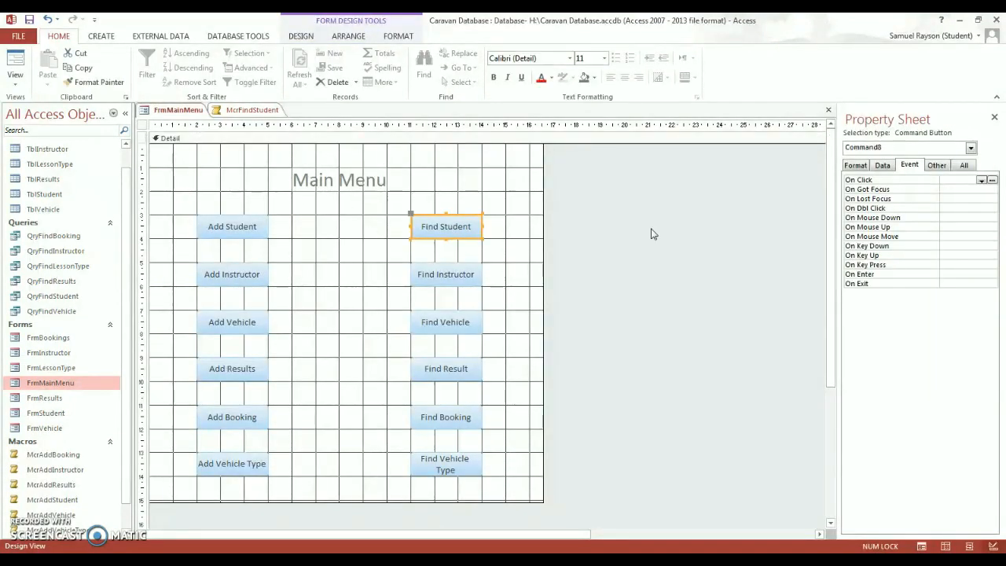
left_click(981, 180)
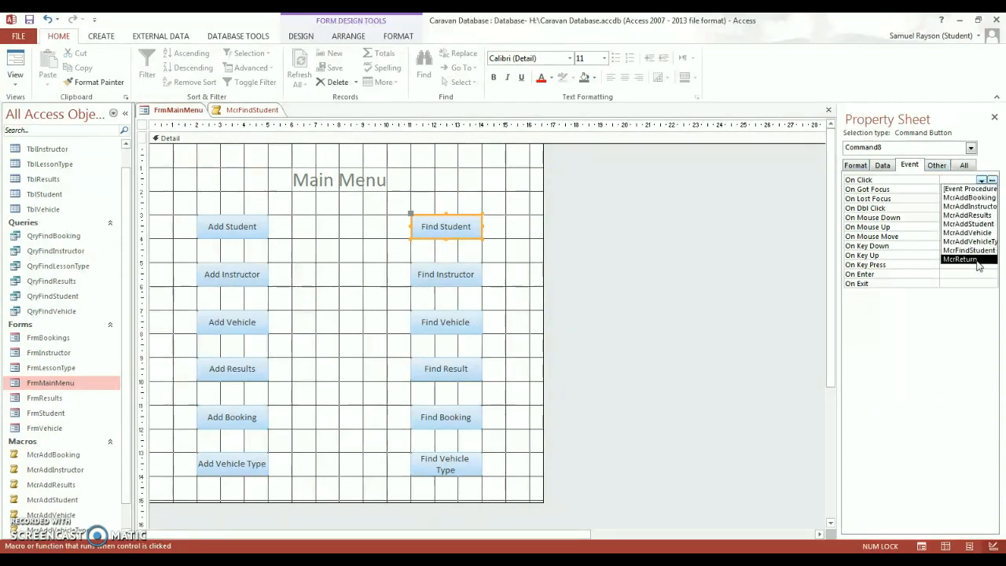
left_click(977, 251)
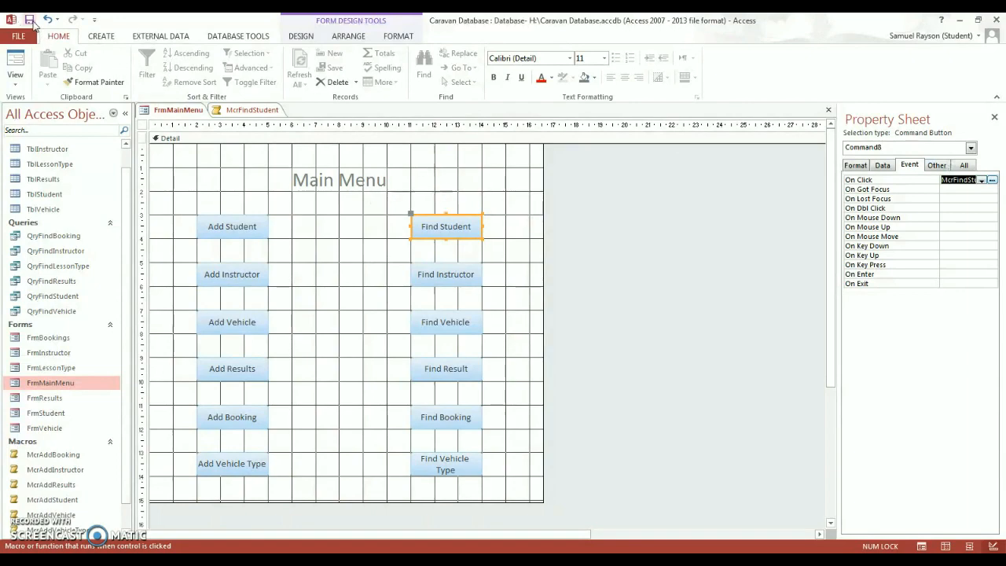
- Review the McrFindStudent macro's actions and close its tab
right_click(240, 111)
left_click(263, 117)
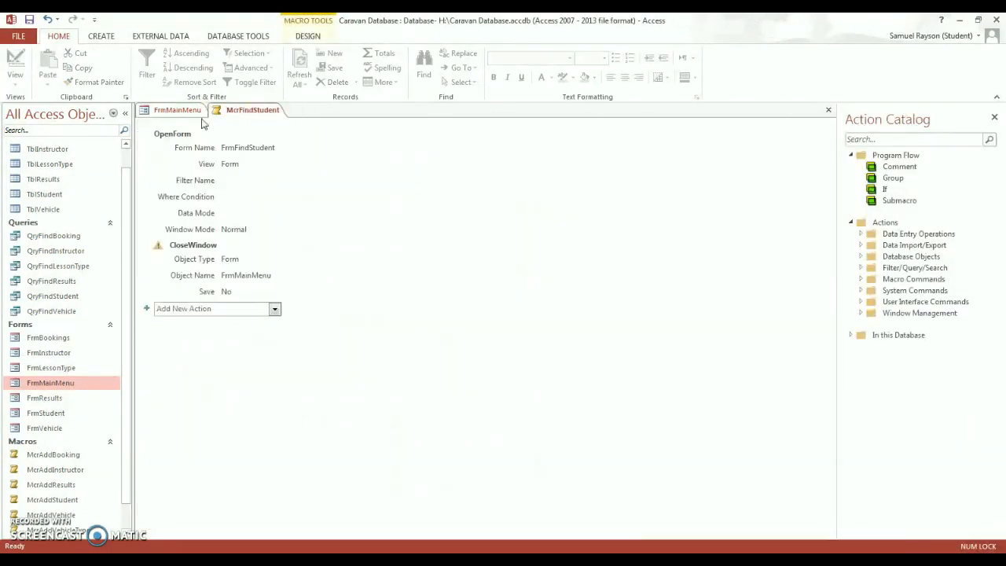
right_click(176, 111)
left_click(178, 117)
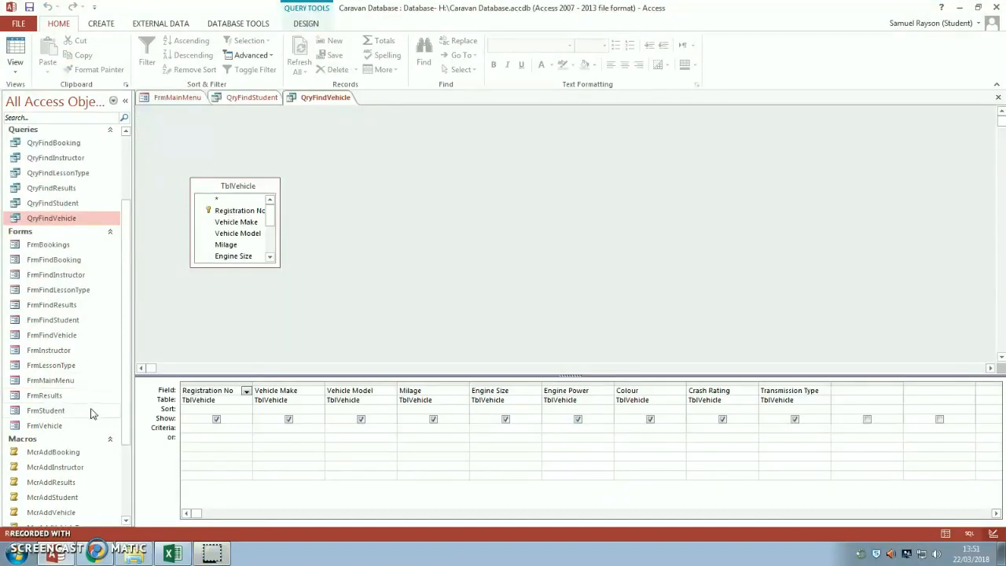
- Open FrmStudent and enter the student's first name, second name, date of birth 26/01/2001 and phone number
double_click(58, 414)
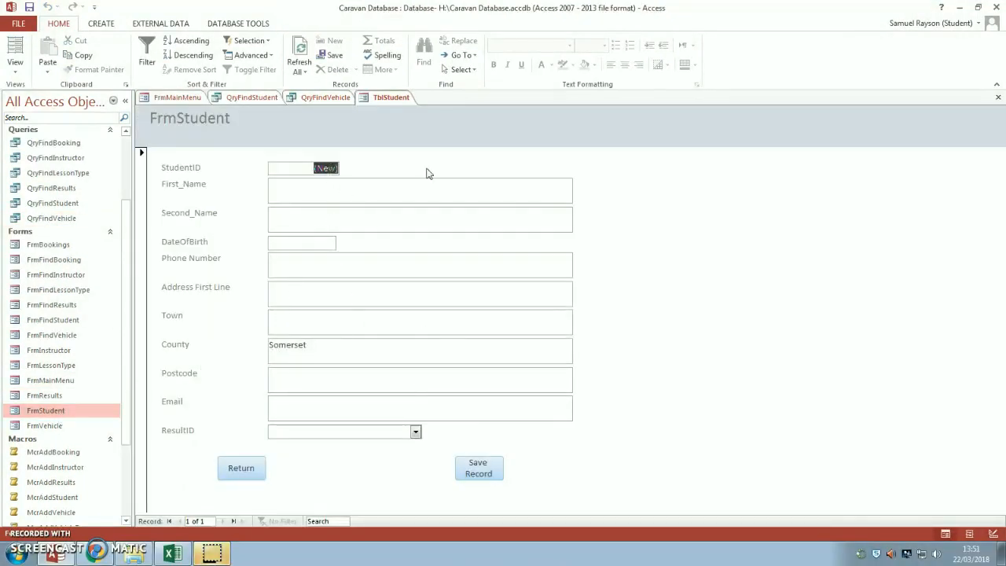
key("a")
left_click(322, 168)
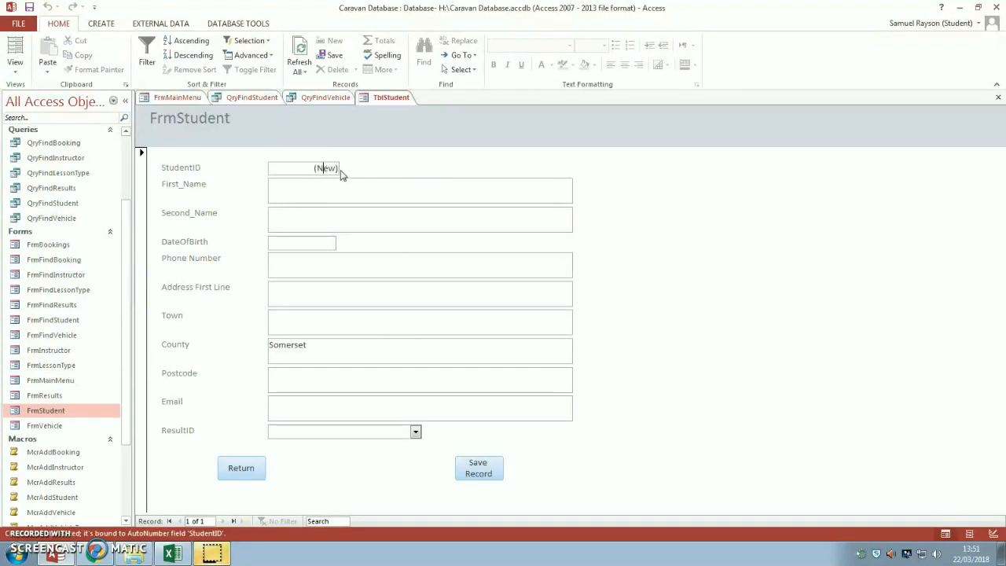
left_click_drag(314, 164, 369, 169)
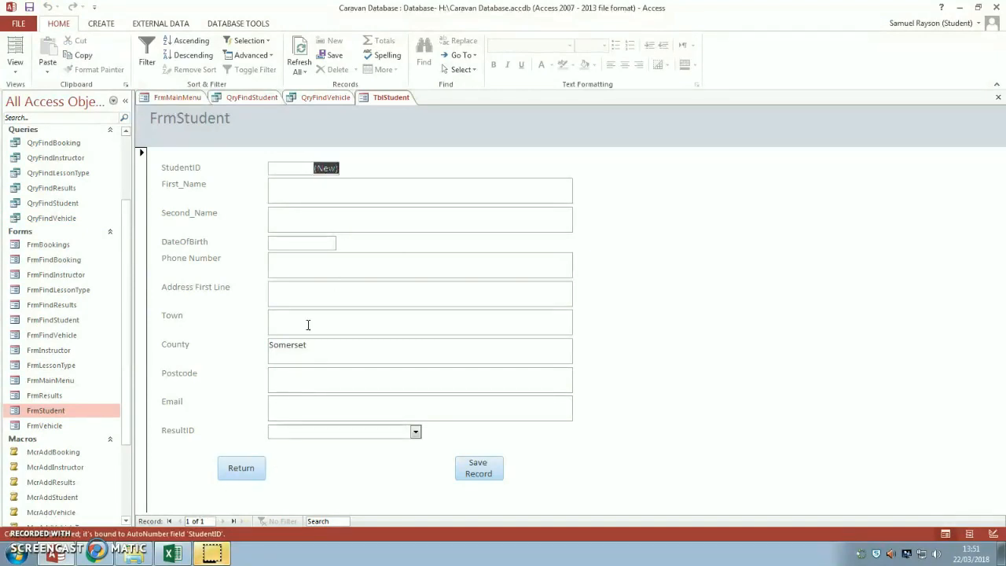
left_click(343, 199)
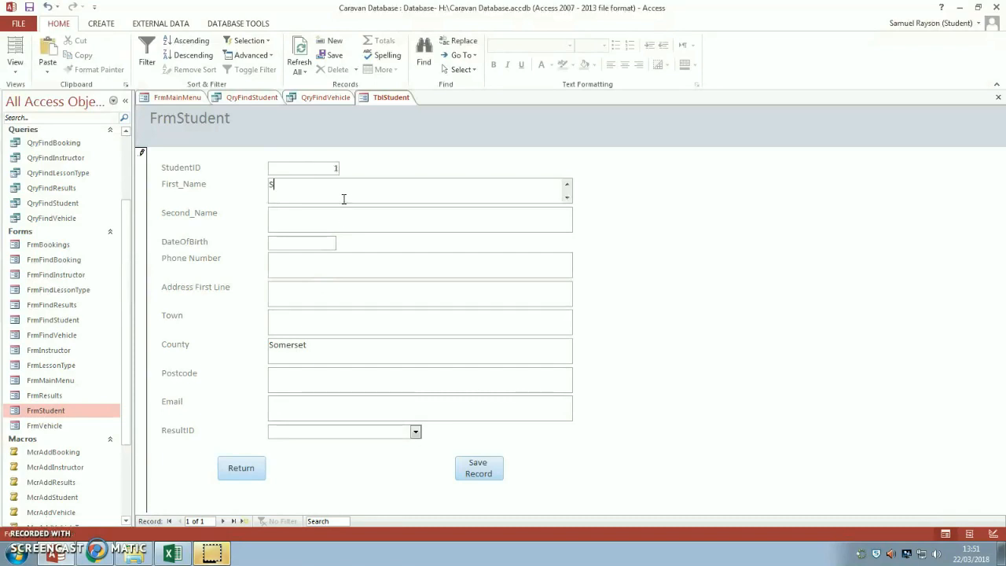
key("Tab")
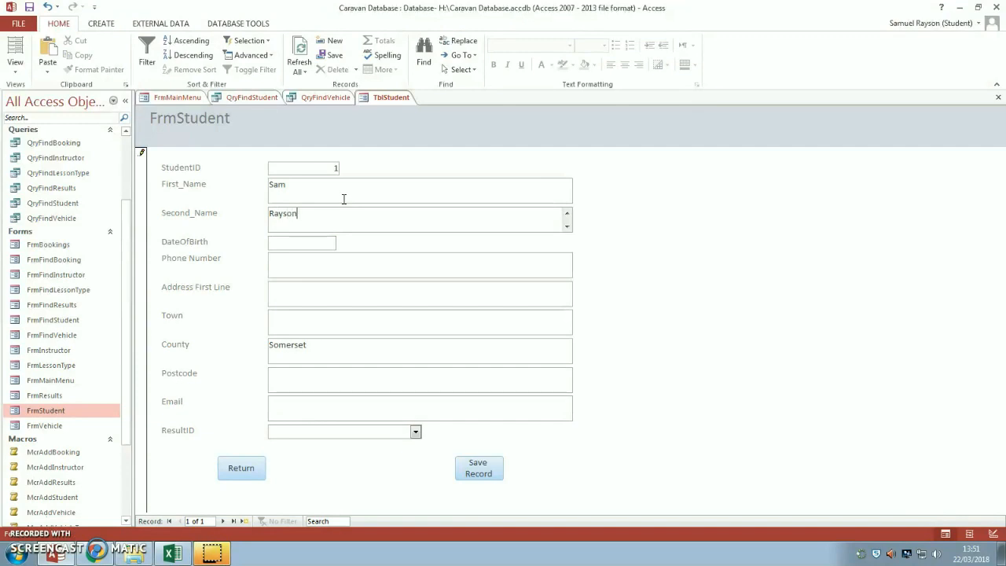
key("Tab")
type("26/")
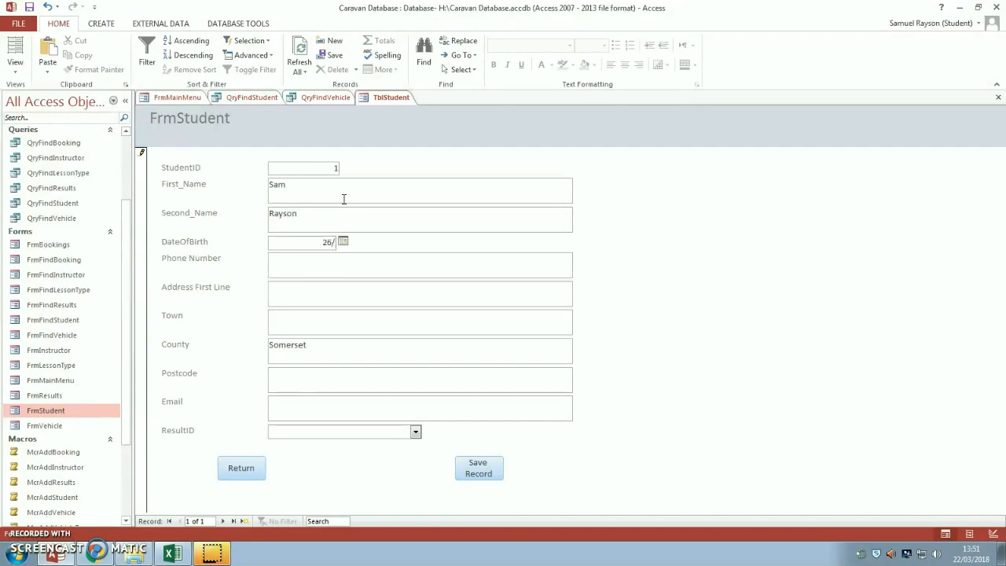
type("01/2001")
key("Tab")
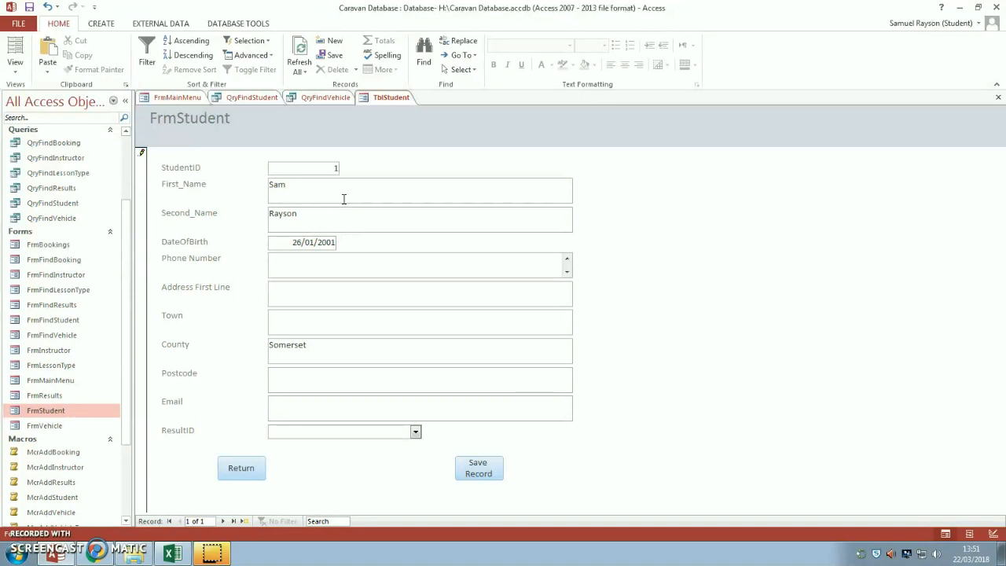
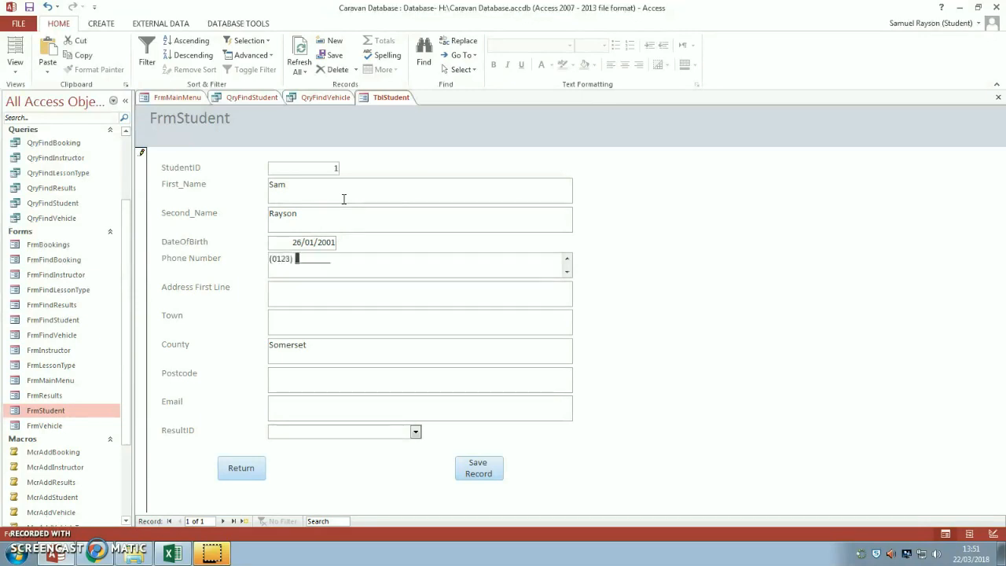
key("Tab")
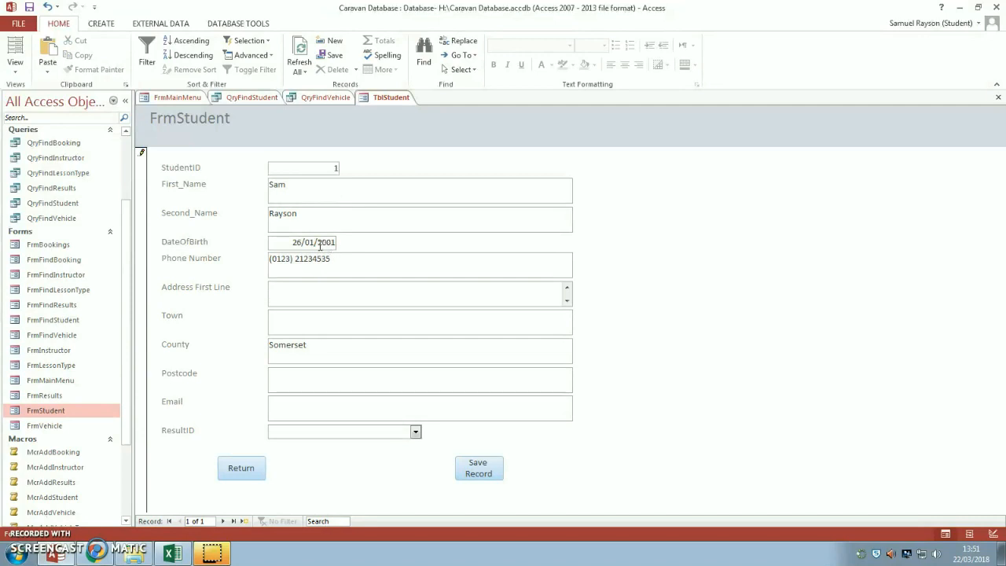
- Correct the year of the date of birth and enter the street address and town
left_click(333, 242)
key("BackSpace")
key("BackSpace")
type("2144")
key("BackSpace")
key("BackSpace")
key("BackSpace")
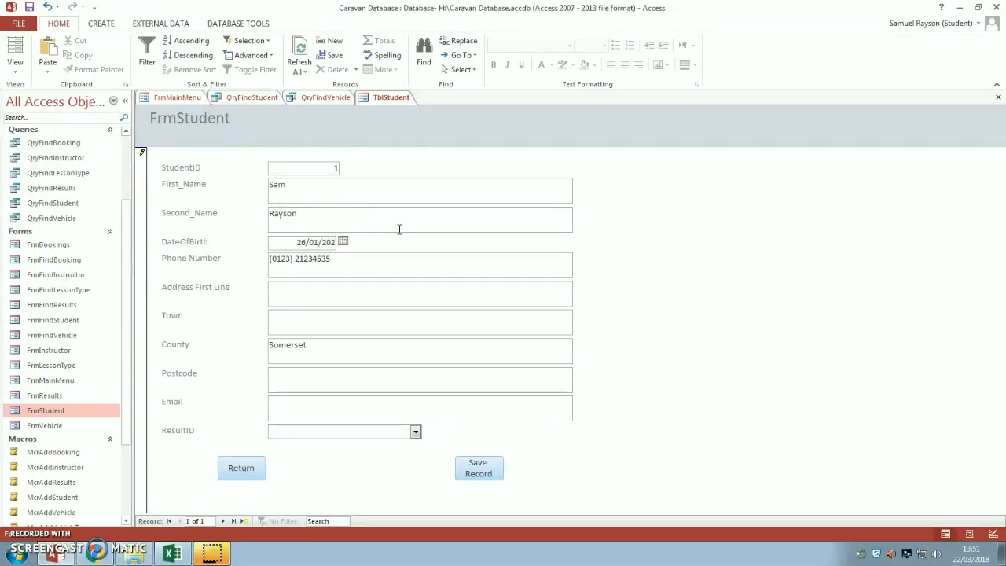
key("BackSpace")
type("01")
left_click(336, 294)
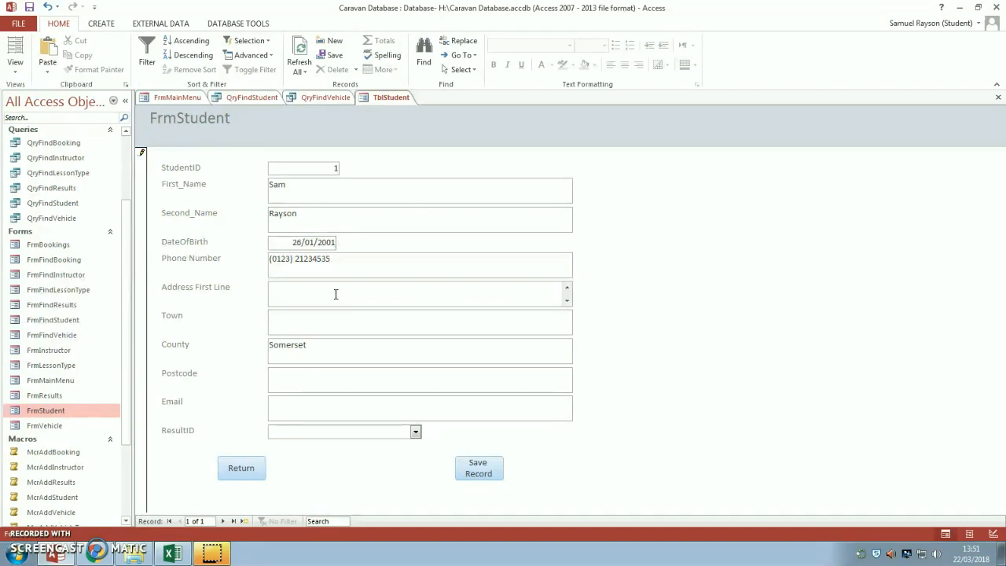
key("Tab")
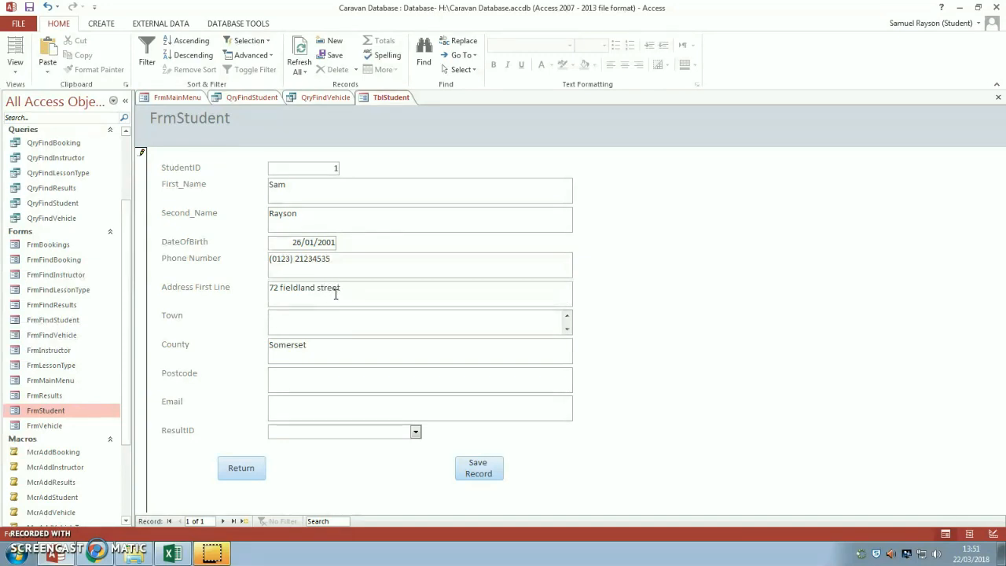
type("Bridgwatert")
key("BackSpace")
- Enter the student's postcode, correcting it after an input mask error
left_click(312, 376)
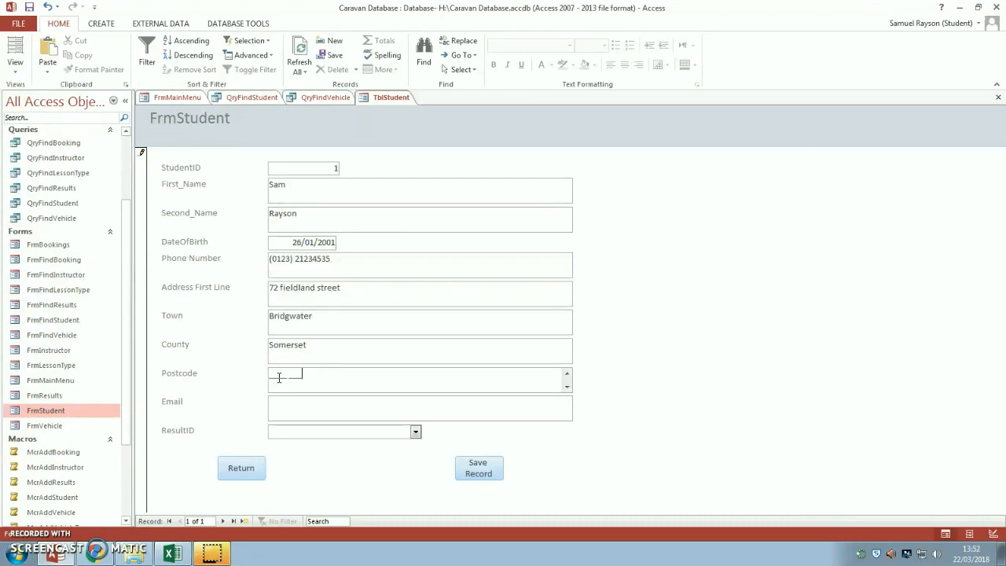
left_click_drag(272, 374, 320, 370)
type("TA63 3")
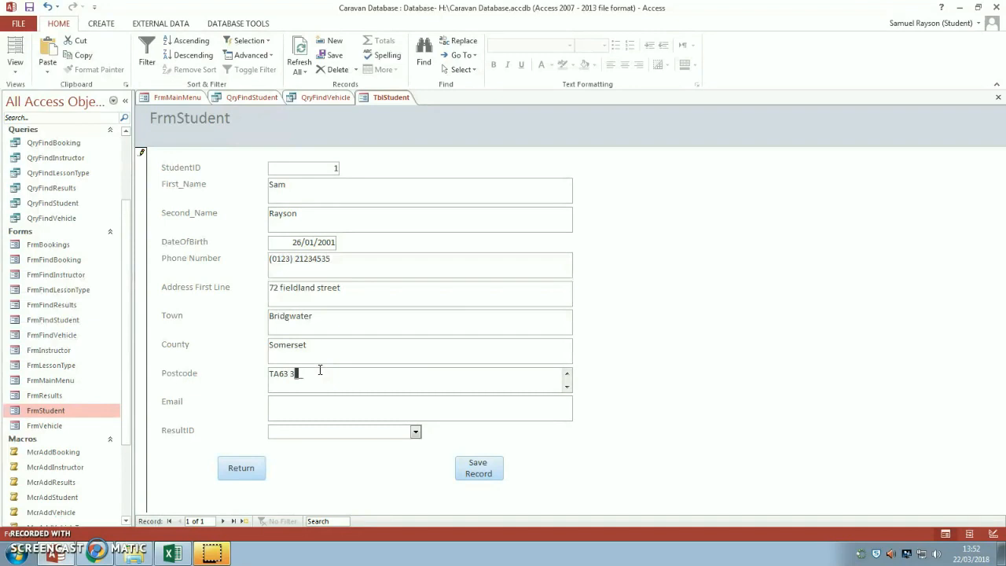
key("BackSpace")
key("BackSpace")
key("BackSpace")
key("BackSpace")
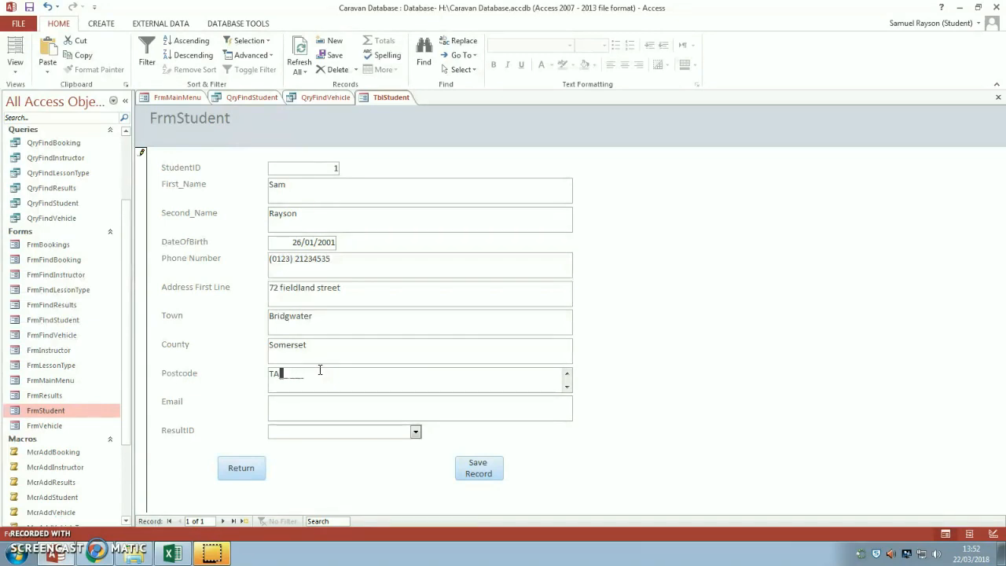
type("55 5")
left_click(316, 409)
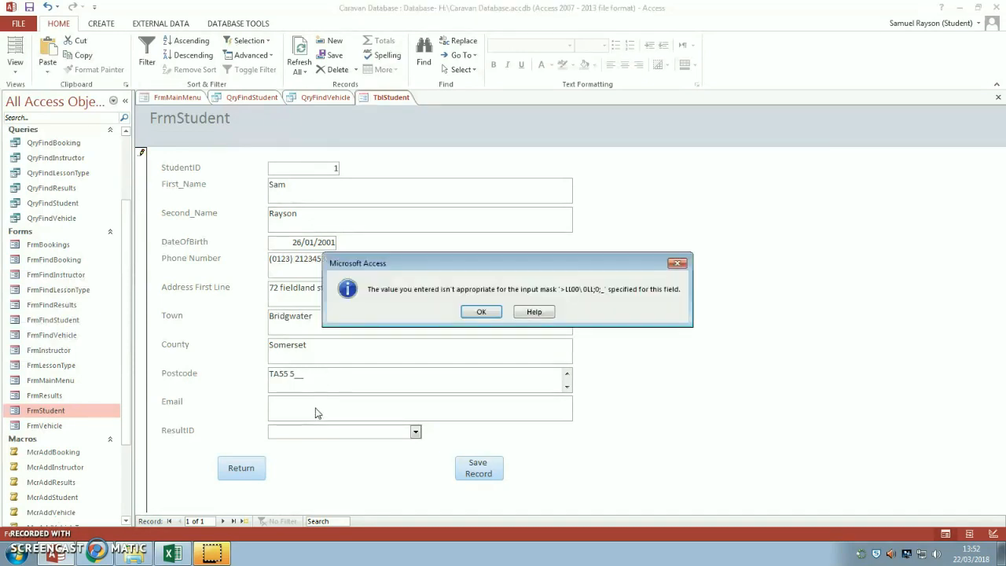
left_click(483, 312)
left_click(348, 374)
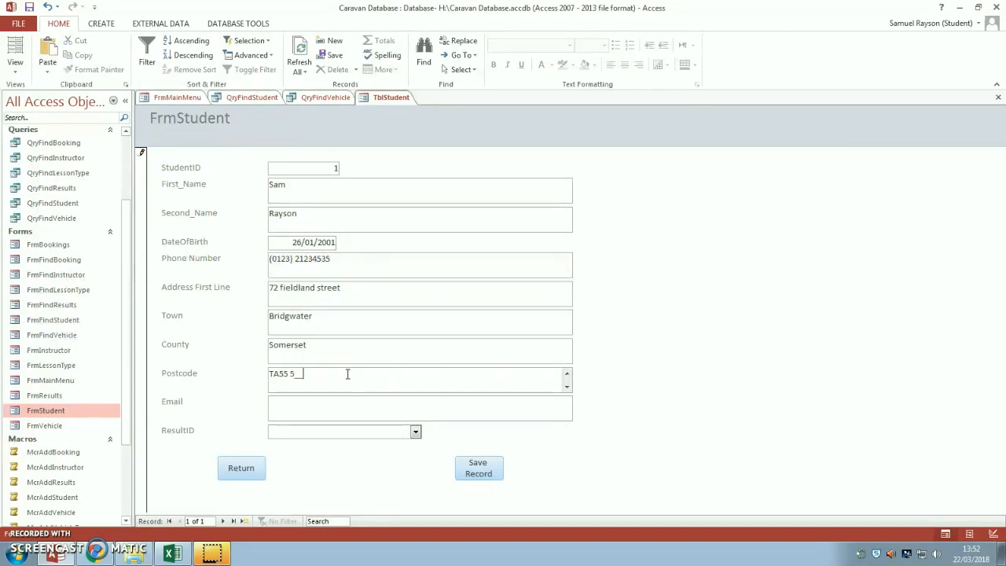
key("Left")
key("Left")
key("BackSpace")
key("BackSpace")
key("BackSpace")
type("466")
key("BackSpace")
type("5")
key("BackSpace")
key("BackSpace")
key("BackSpace")
key("BackSpace")
key("BackSpace")
type("TA63 3UR")
- Enter the student's e-mail address, set ResultID to 1 and save the record
left_click(339, 411)
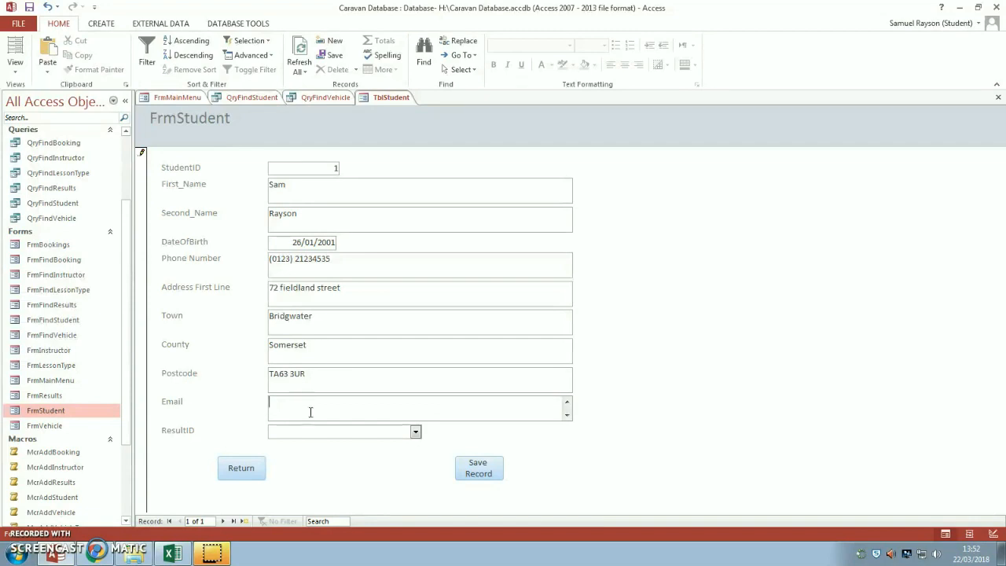
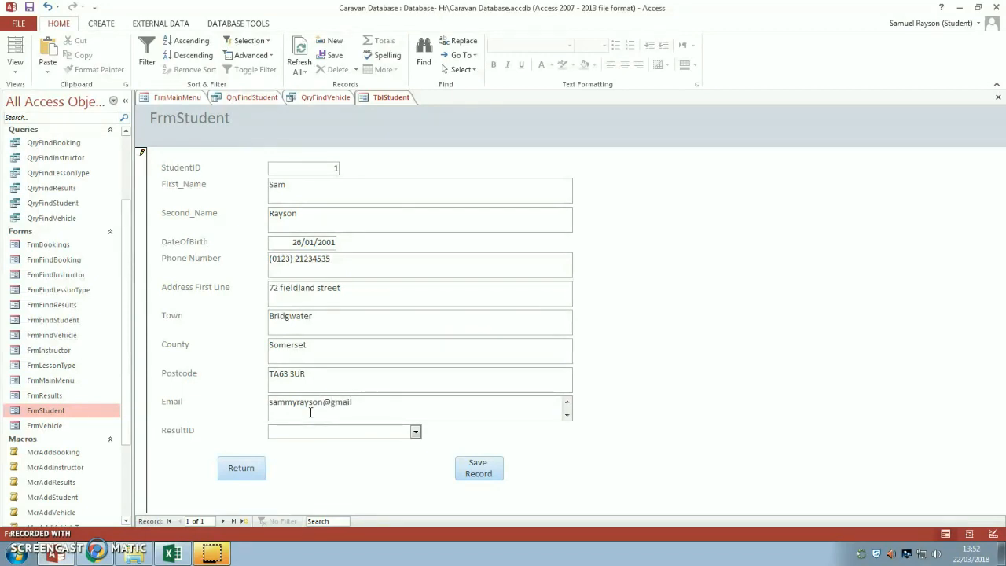
left_click(305, 434)
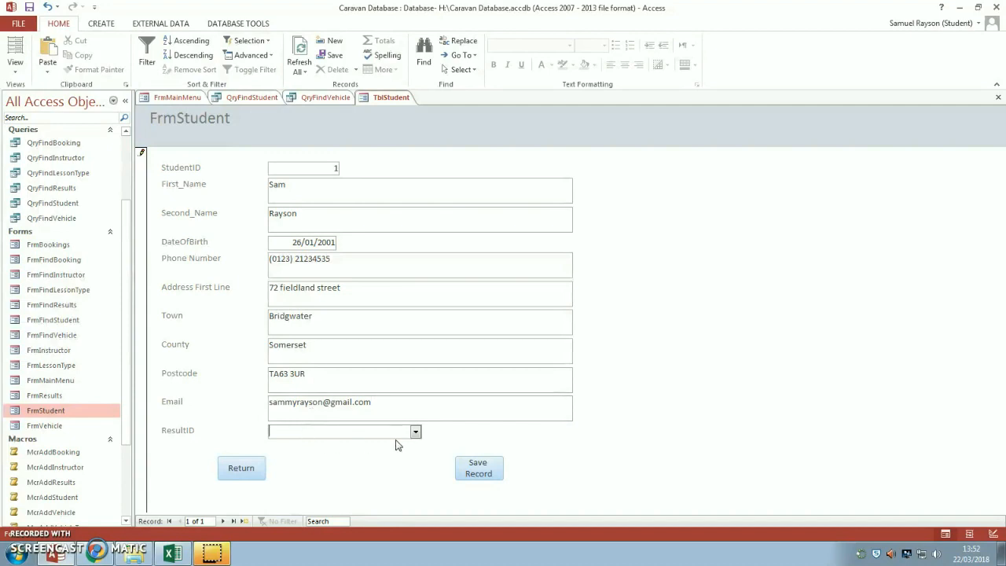
left_click(415, 432)
left_click(415, 431)
left_click(490, 473)
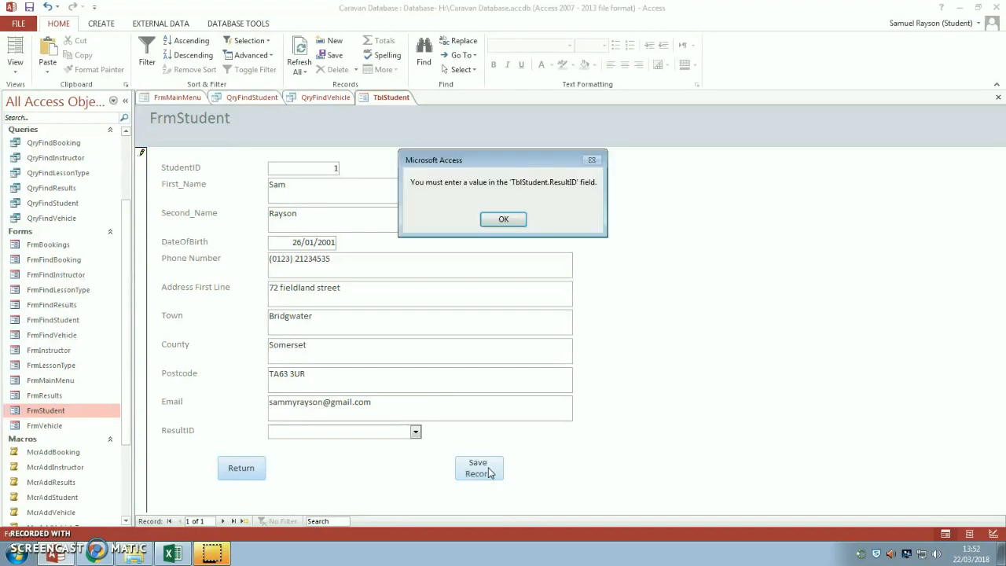
left_click(513, 219)
left_click(372, 433)
type("1")
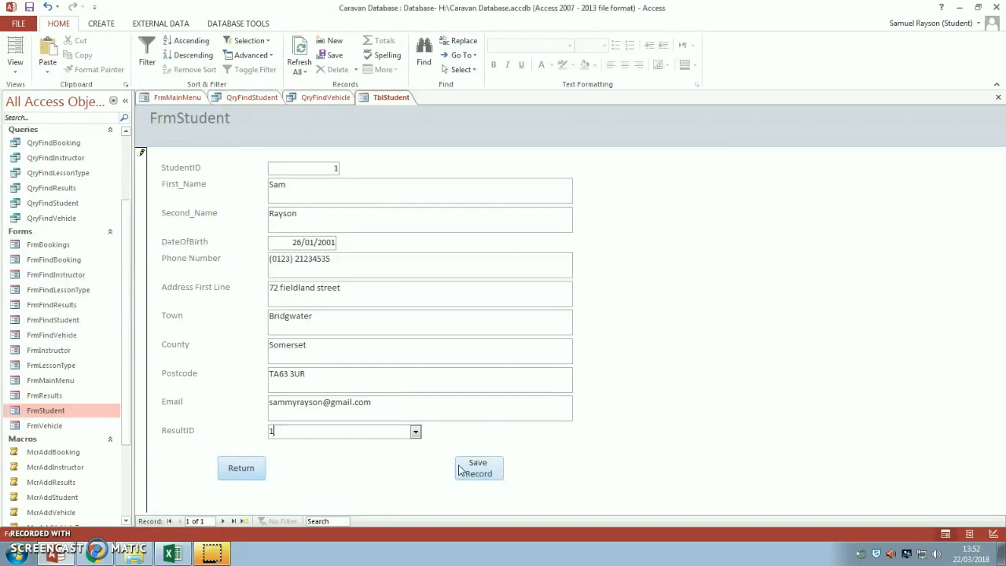
left_click(472, 469)
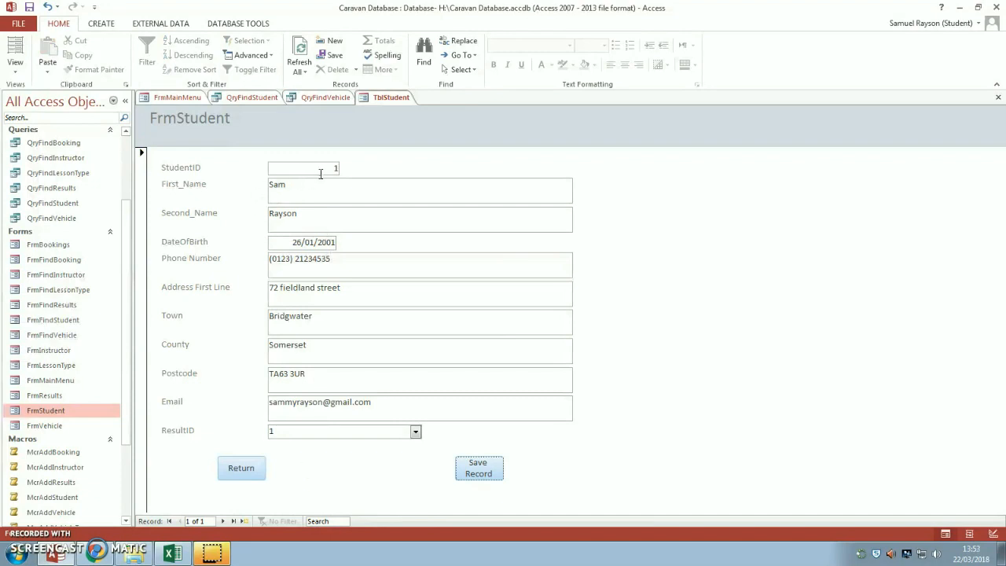
- Replace the first name with the corrected spelling and select the StudentID value
left_click_drag(322, 187, 240, 187)
type("Naish")
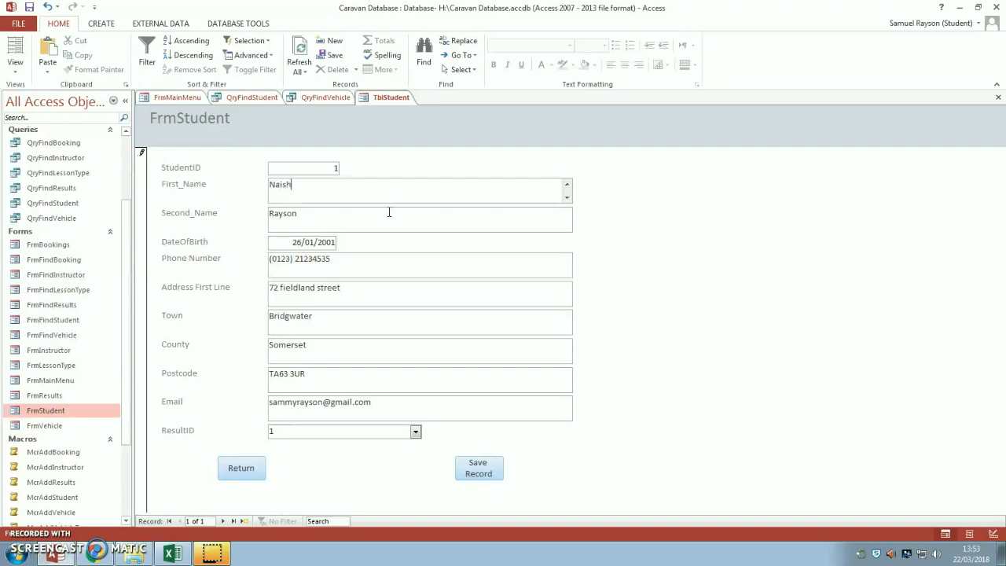
key("Tab")
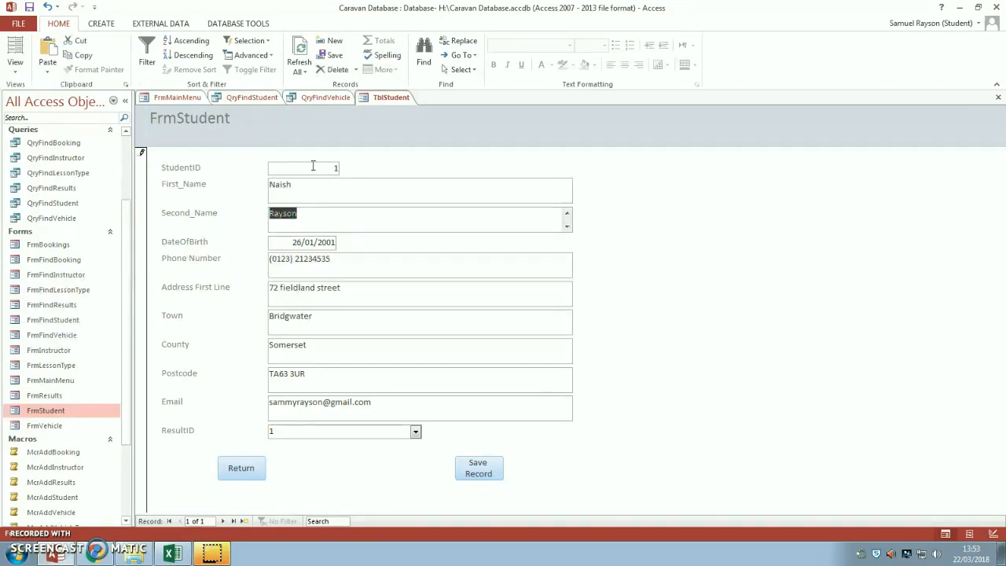
left_click(334, 169)
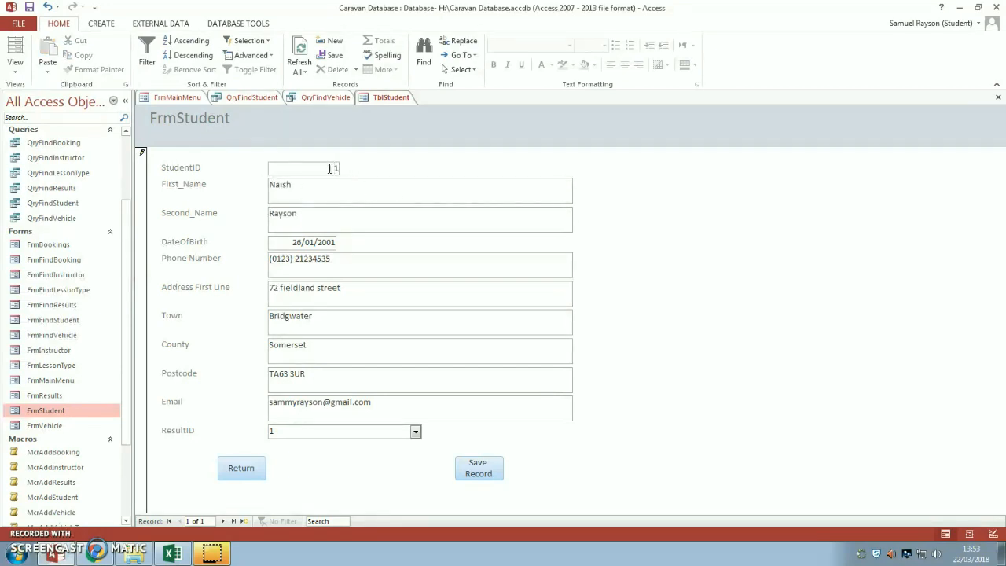
double_click(333, 167)
- From the Main Menu, open a blank student form and enter the student's first name
left_click(241, 468)
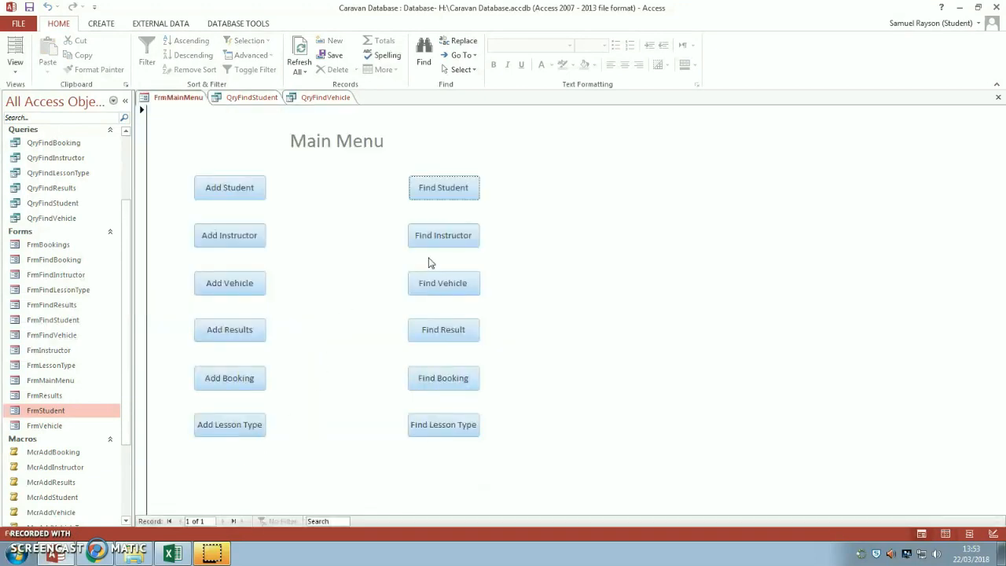
left_click(229, 195)
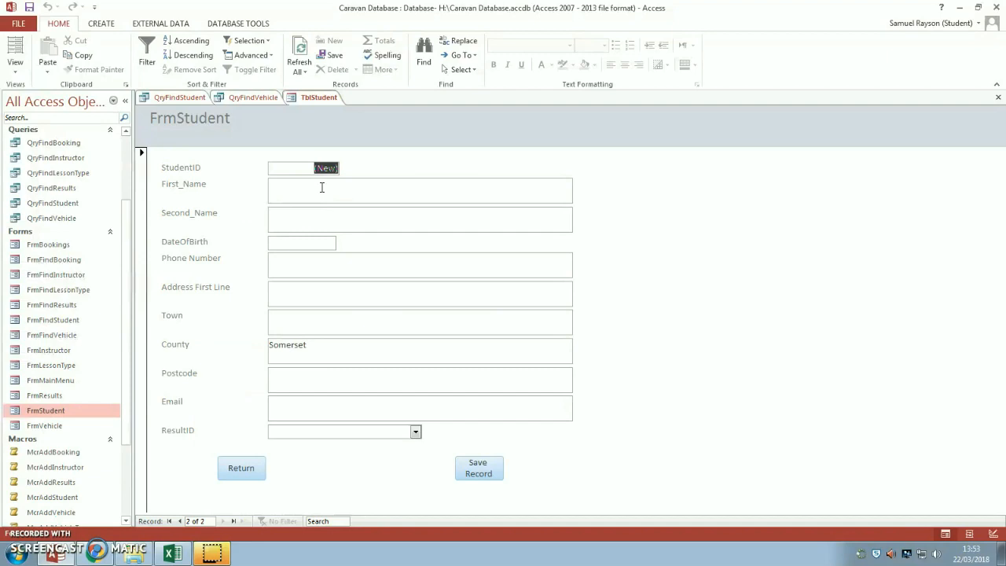
left_click(322, 187)
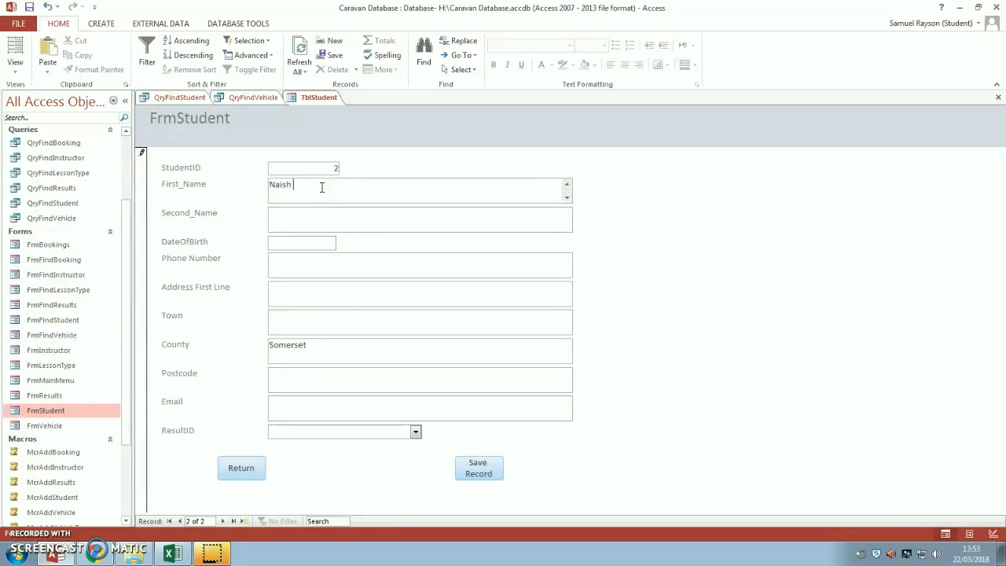
key("Tab")
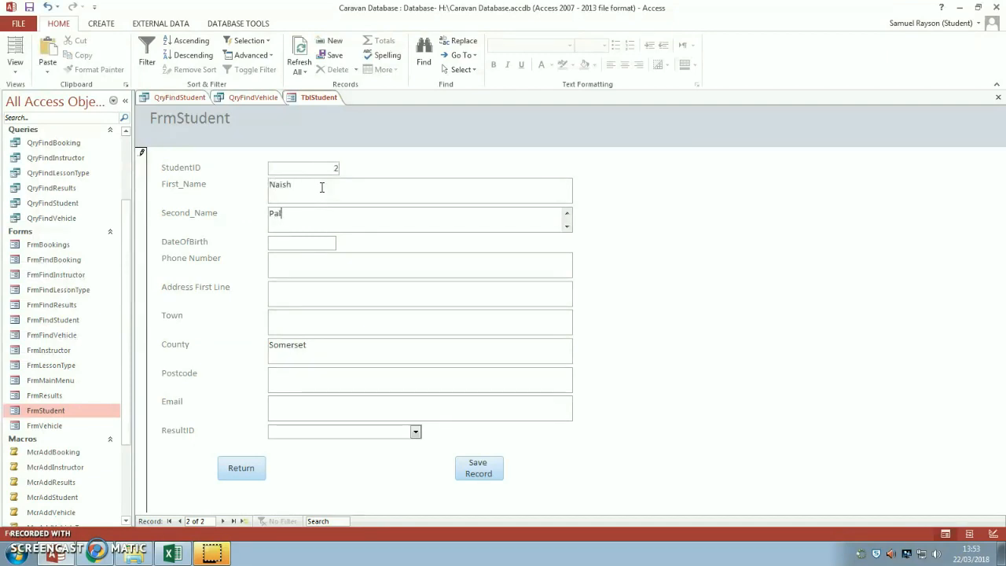
key("Tab")
type("24/")
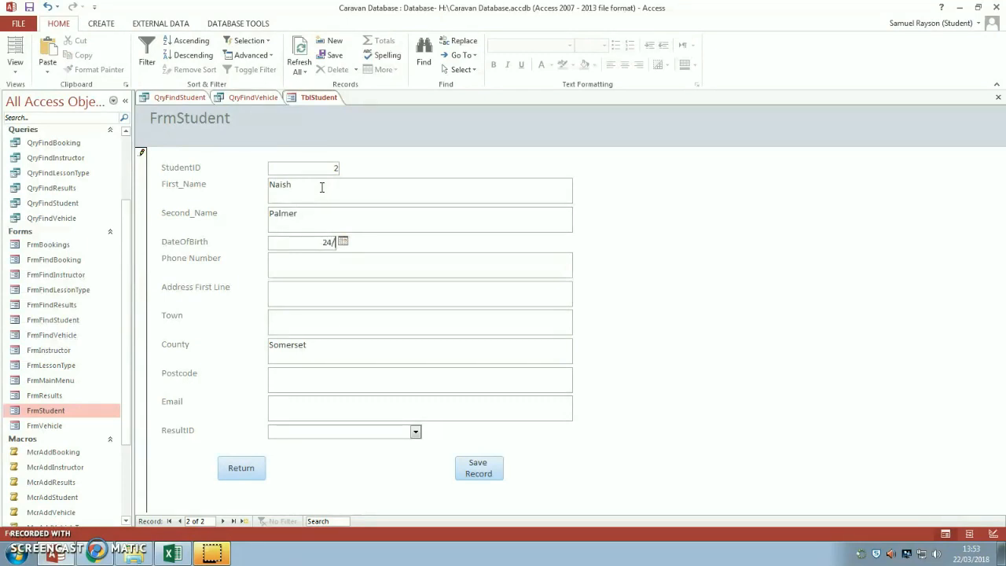
type("12/01")
key("Tab")
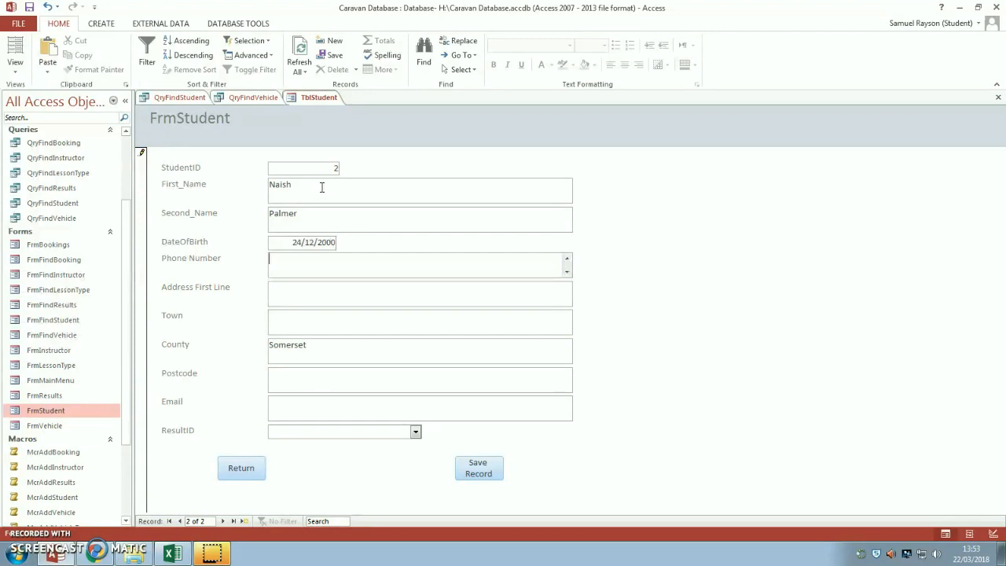
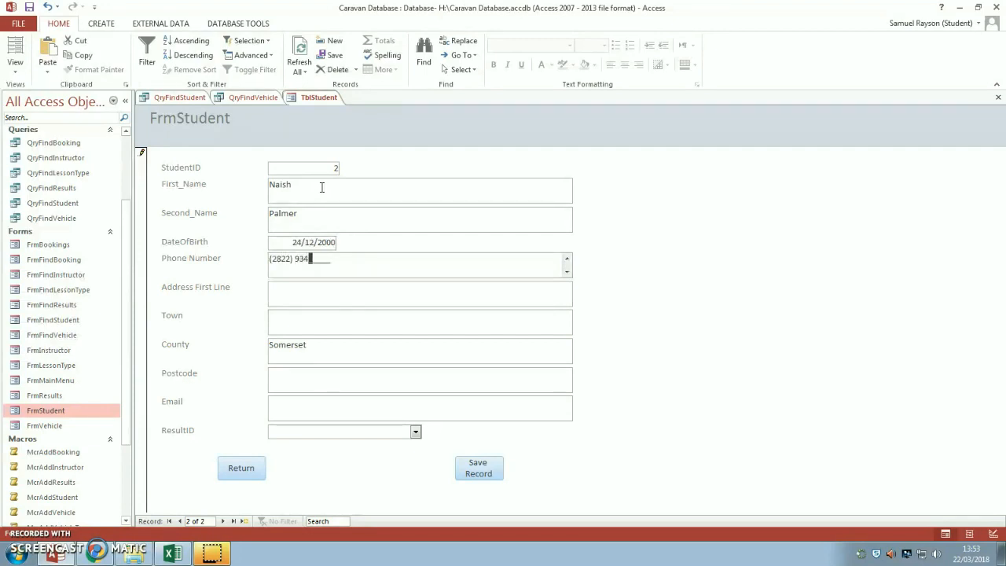
- Fill in the student's phone number, street address and town
key("Tab")
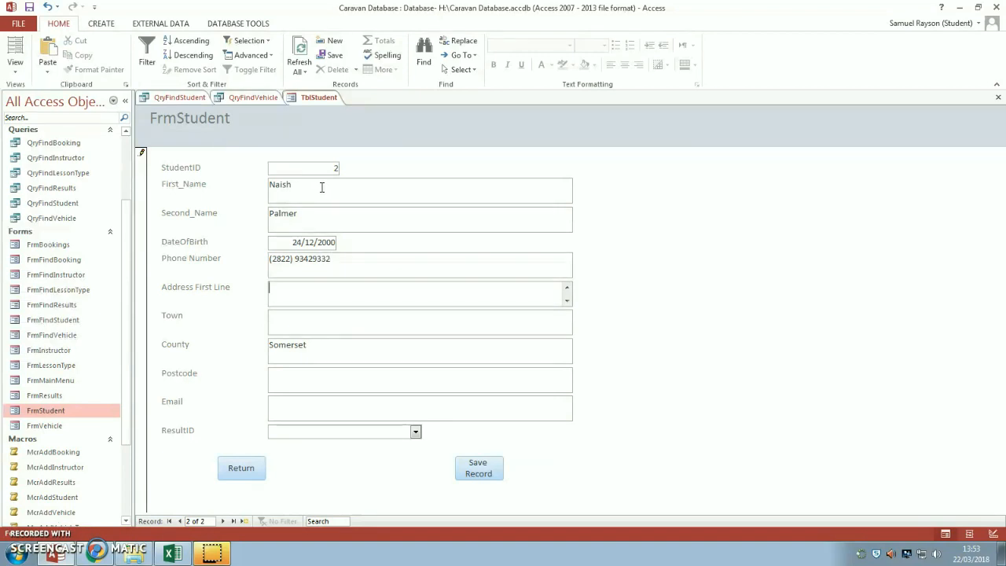
key("Tab")
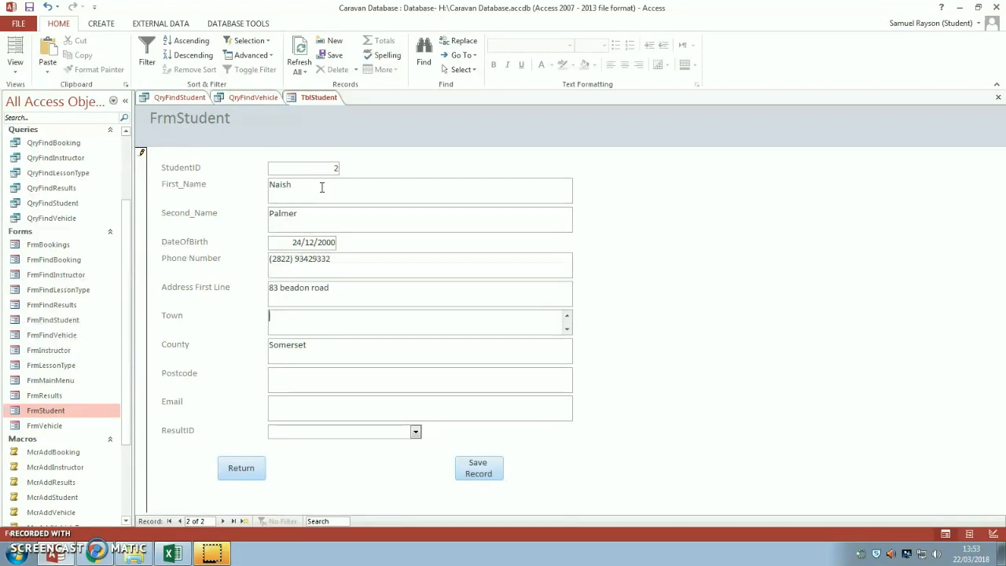
type("B")
key("BackSpace")
type("Bridgwater")
key("Tab")
key("Tab")
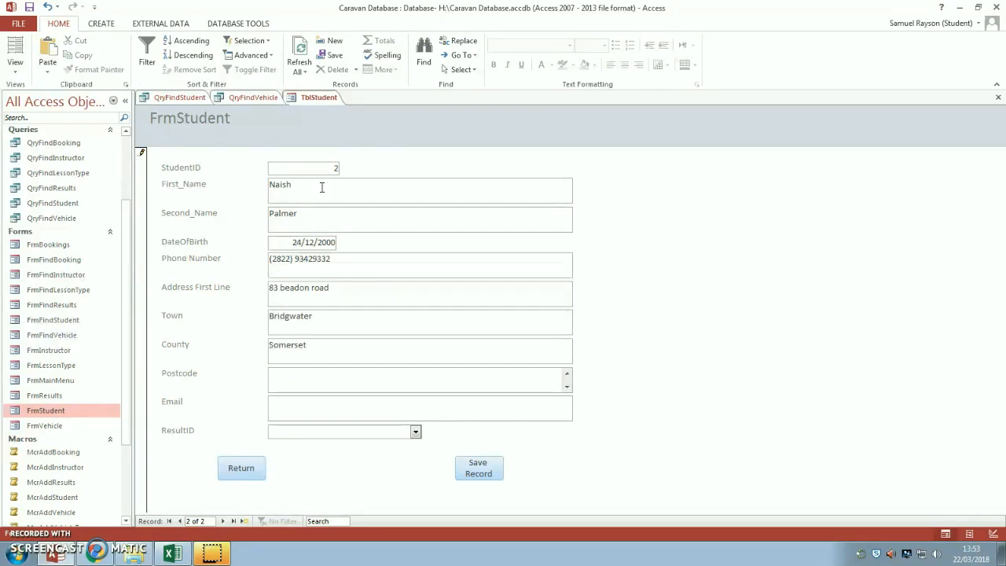
- Enter the postcode, correcting it after the input mask error
type("TA63 4")
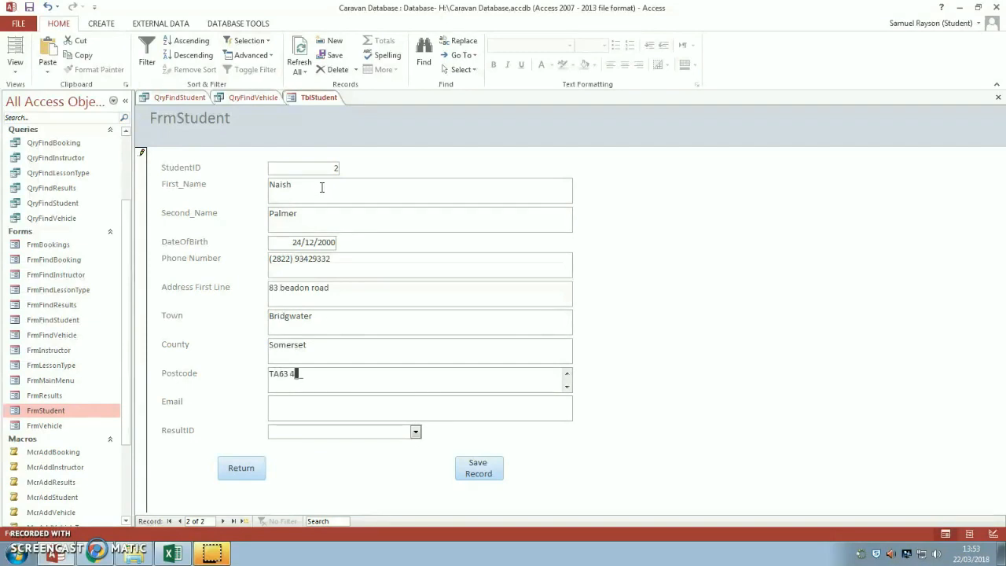
key("Tab")
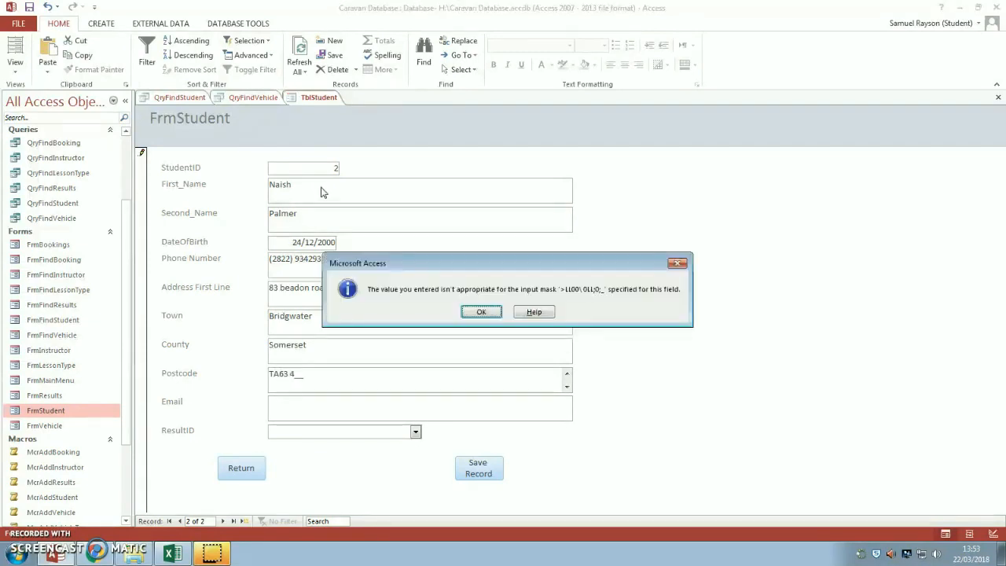
key("Return")
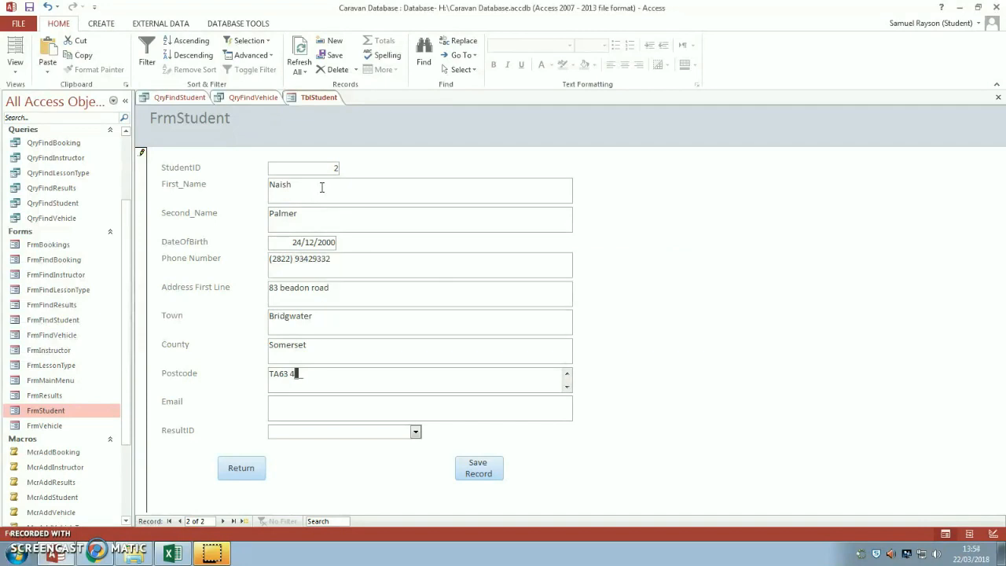
left_click(324, 374)
key("BackSpace")
type("3")
type("SD")
- Leave Email blank, set ResultID to 2, save the record and return to the Main Menu
left_click(319, 409)
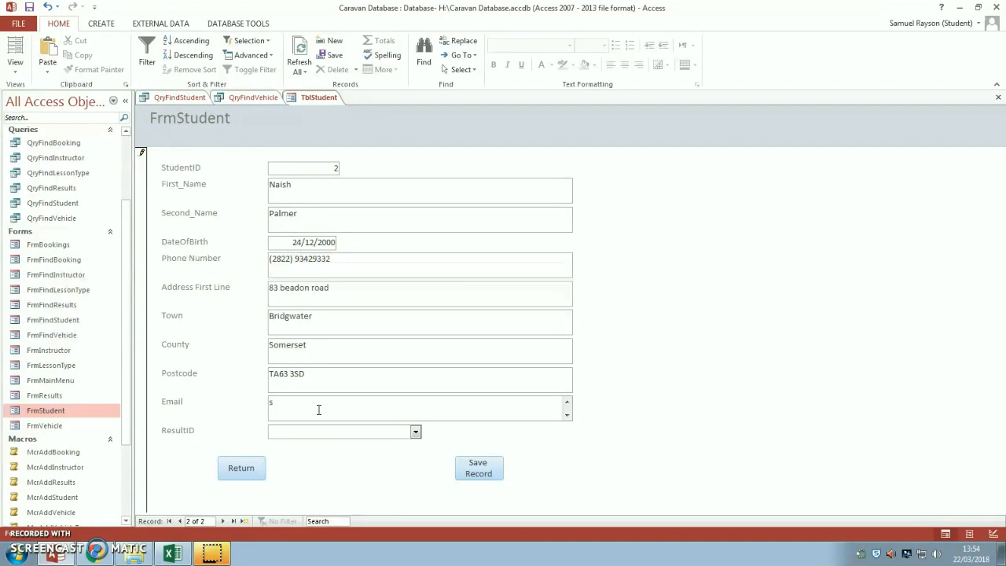
key("Tab")
type("2")
left_click(483, 474)
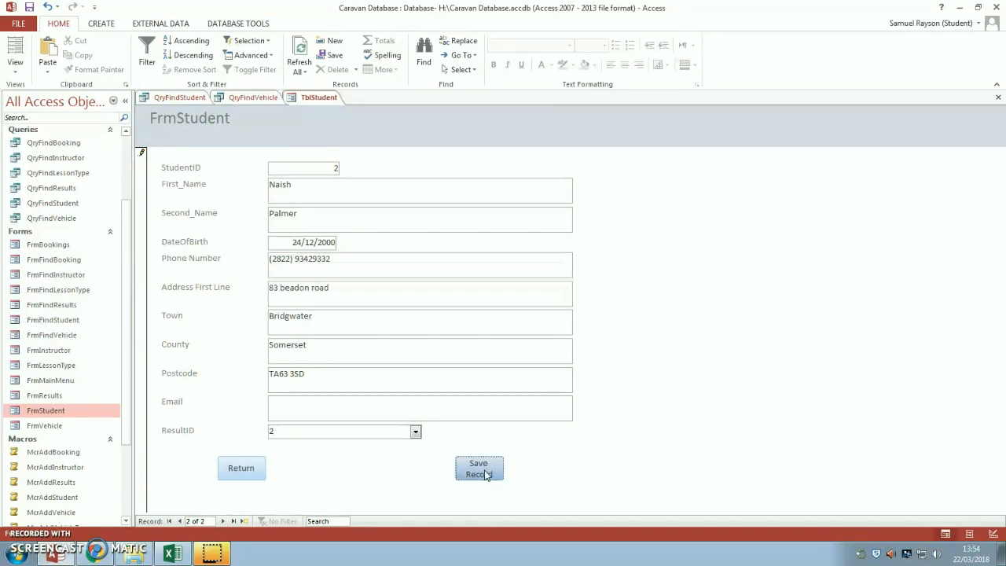
left_click(251, 471)
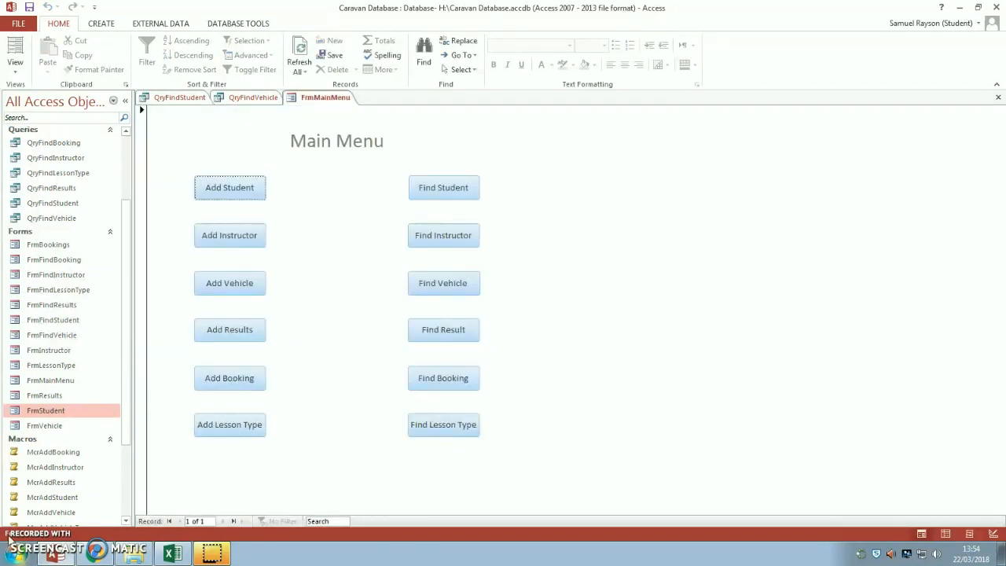
left_click(430, 190)
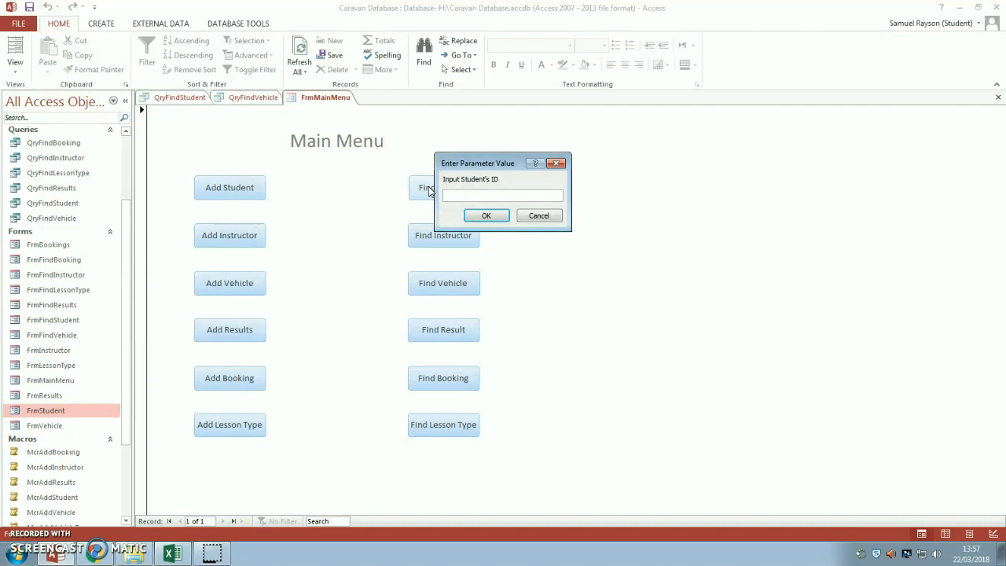
key("Return")
key("Return")
key("Return")
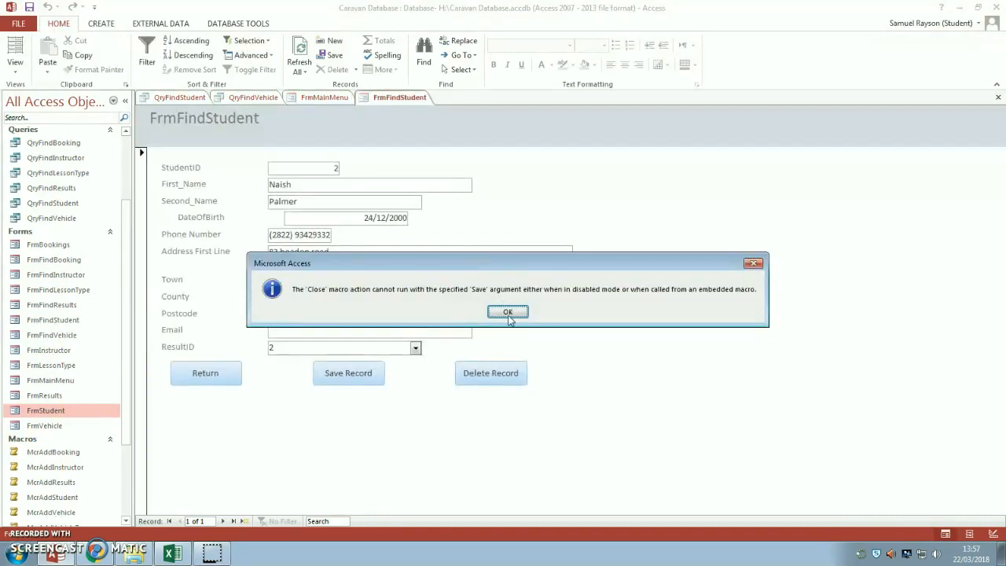
left_click(512, 313)
left_click(643, 126)
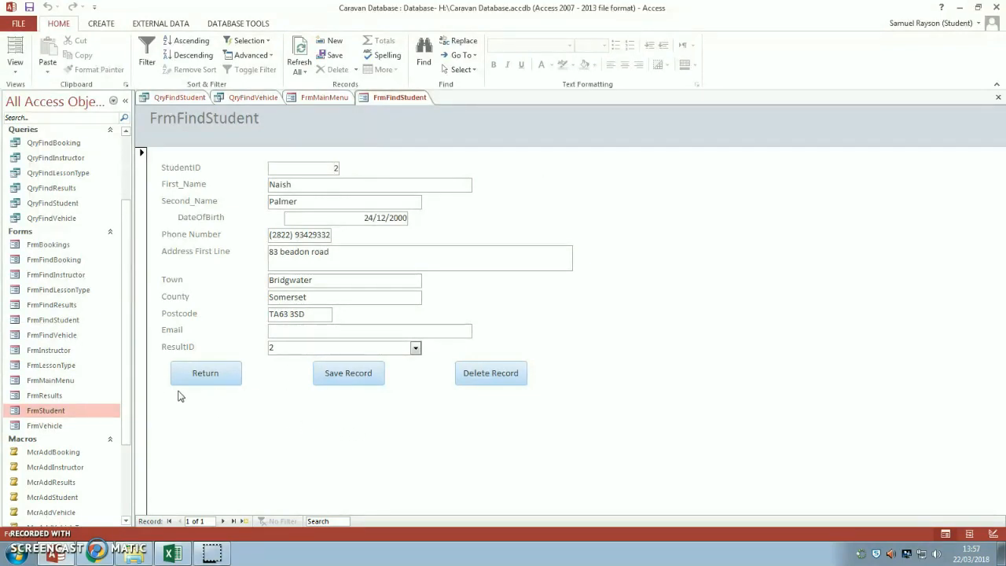
left_click(193, 369)
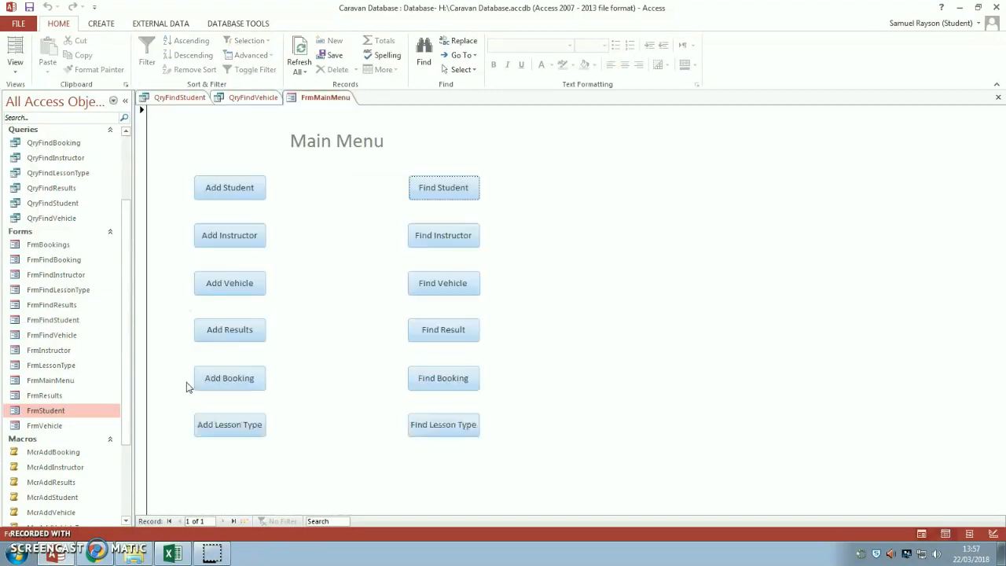